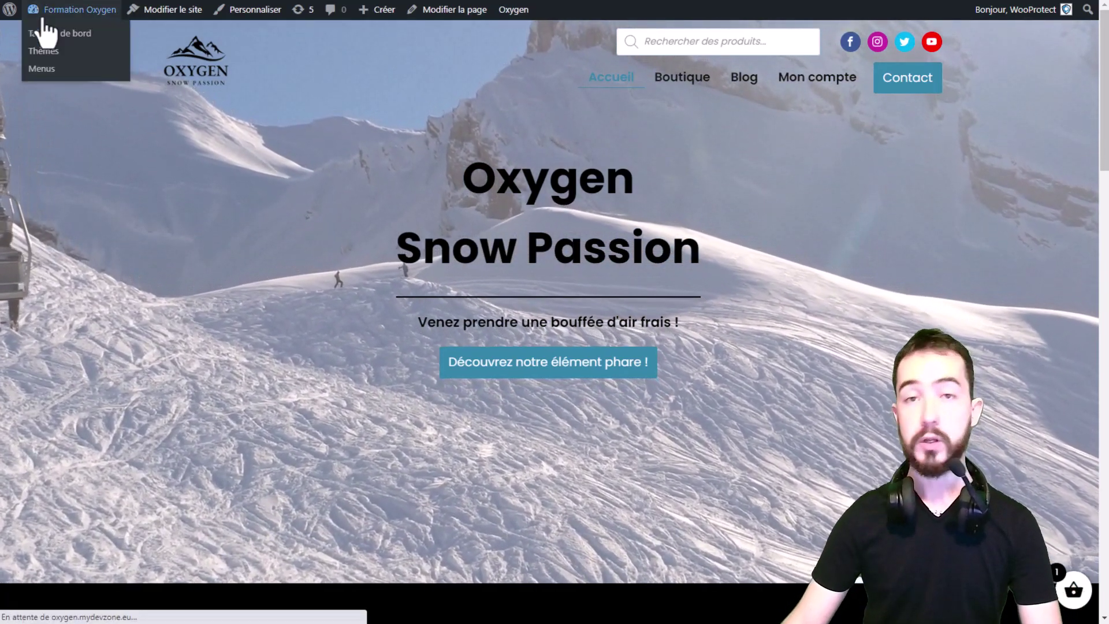
Open the site's admin dashboard and check the Hustle Pro entry in the list of installed plugins
left_click(43, 32)
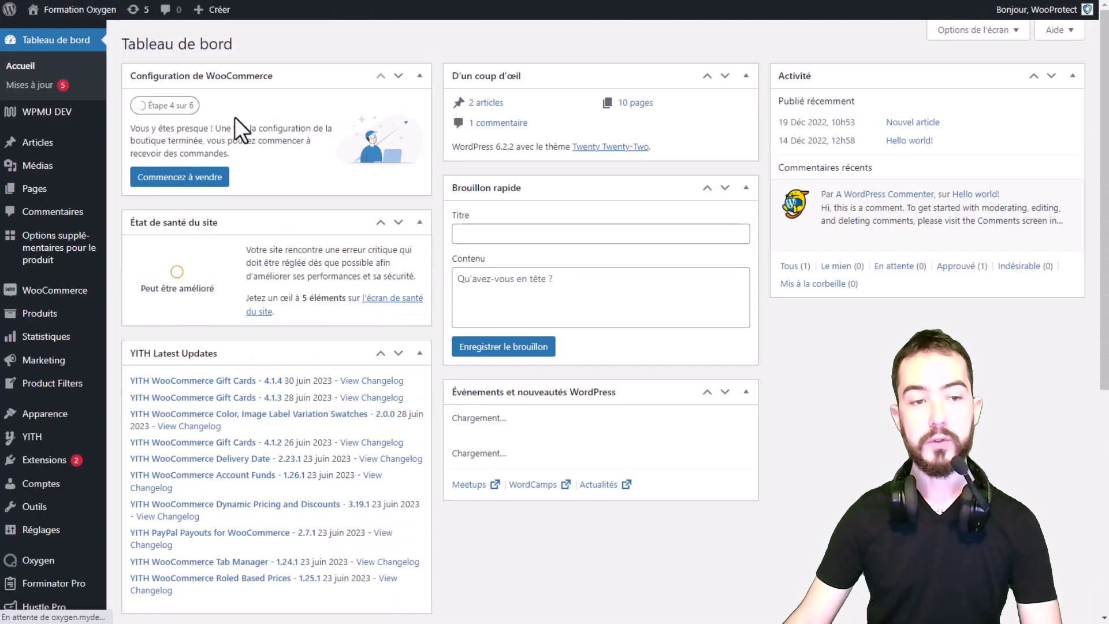
mouse_move(36, 465)
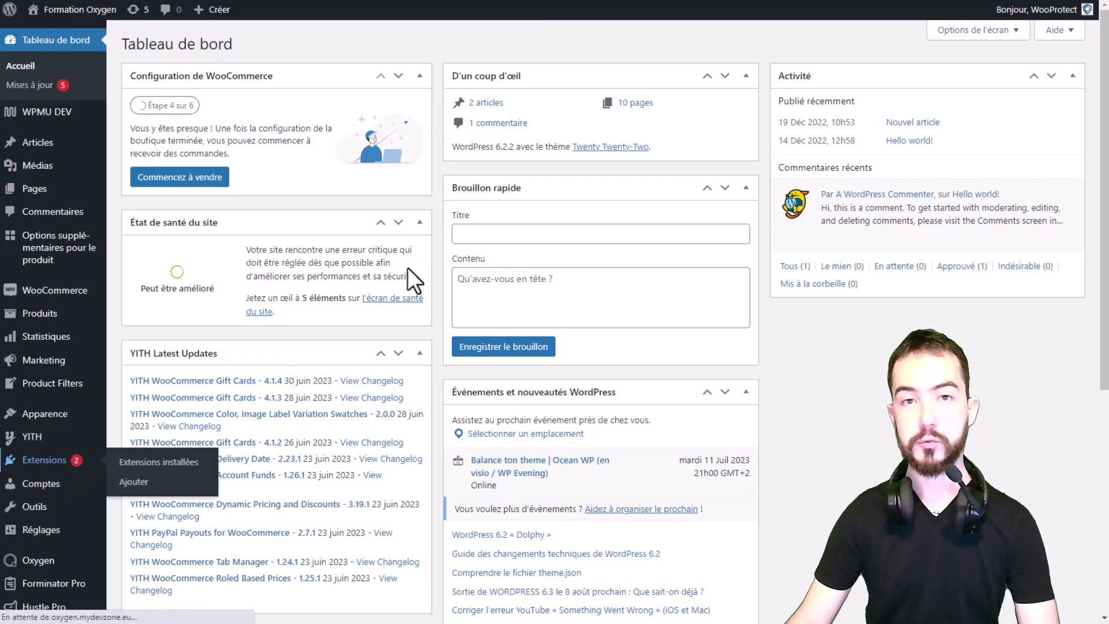
scroll(407, 267, "down", 2)
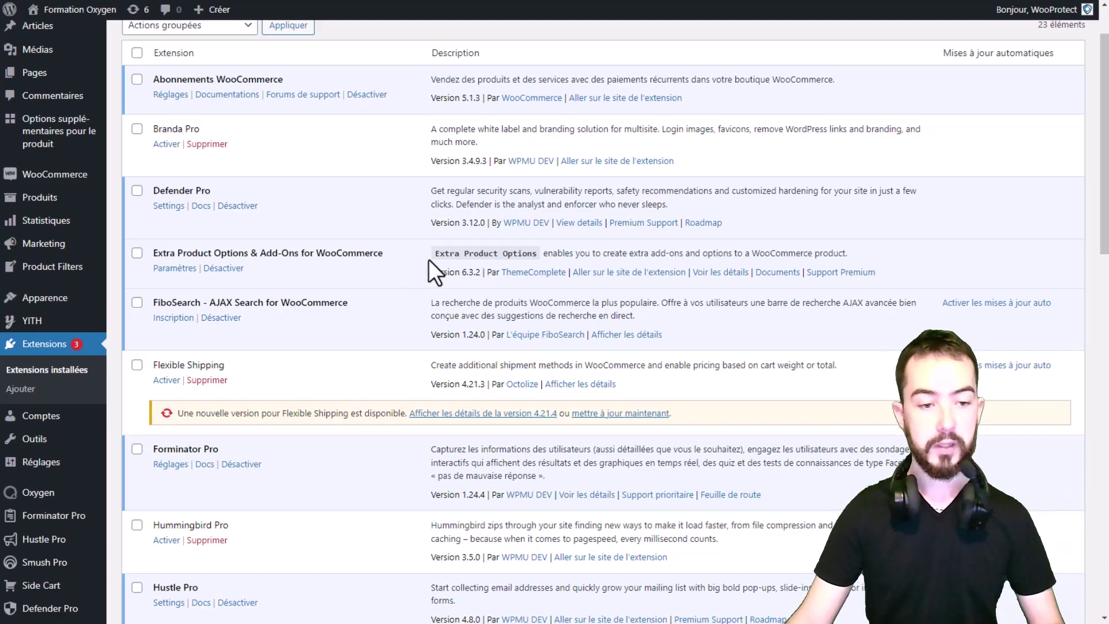
scroll(405, 260, "down", 2)
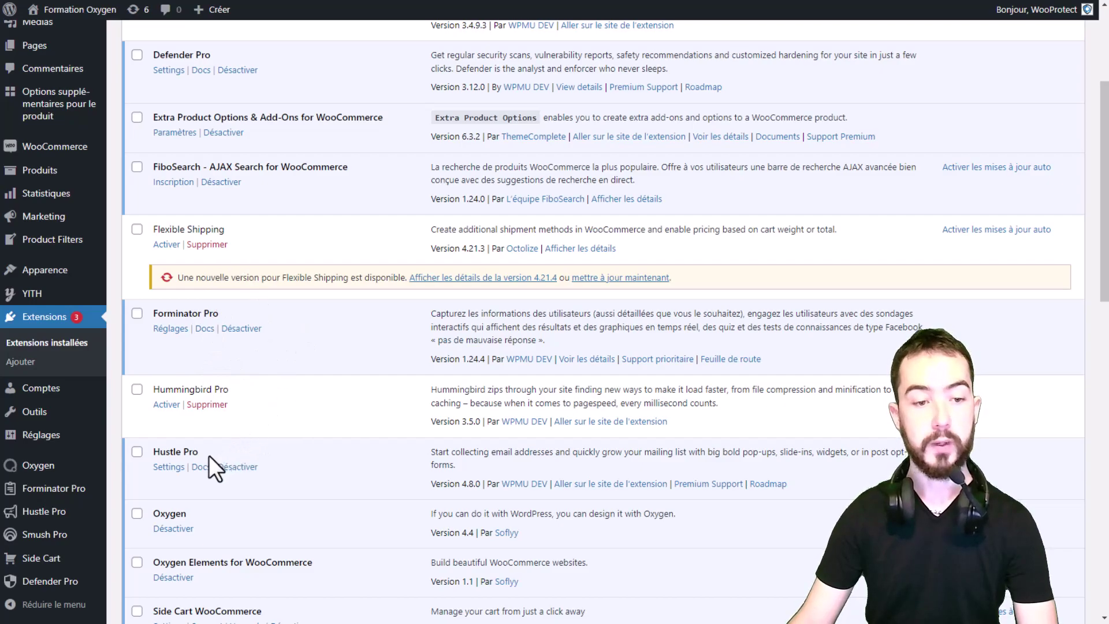
left_click_drag(152, 451, 200, 451)
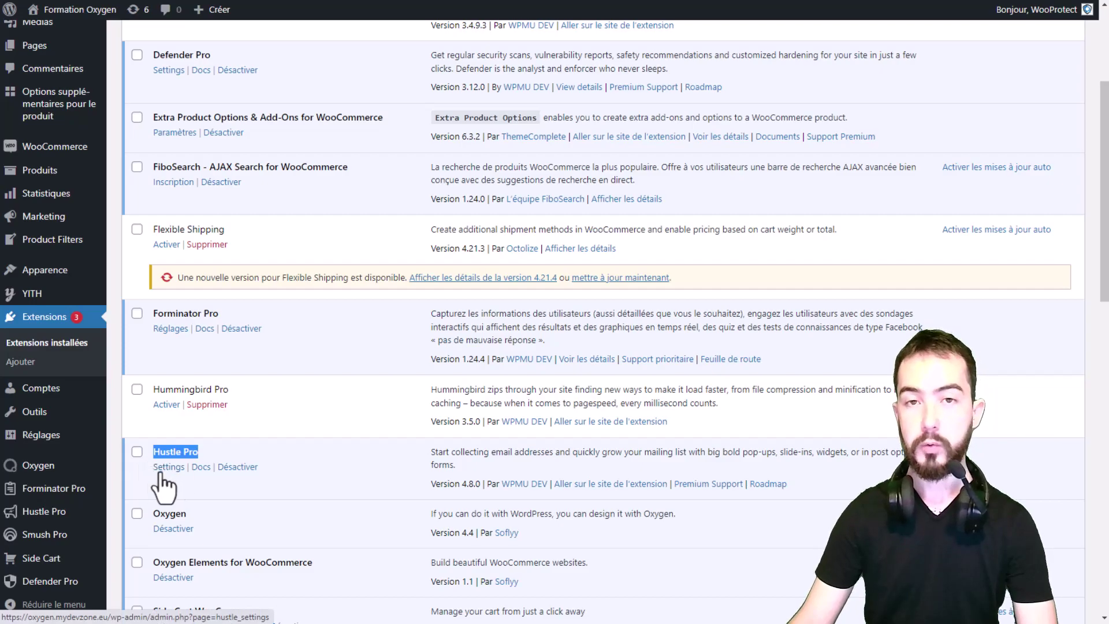
scroll(108, 465, "down", 1)
scroll(106, 463, "down", 2)
Open the Hustle Pro dashboard and examine its module types down to the Social Shares section
mouse_move(49, 519)
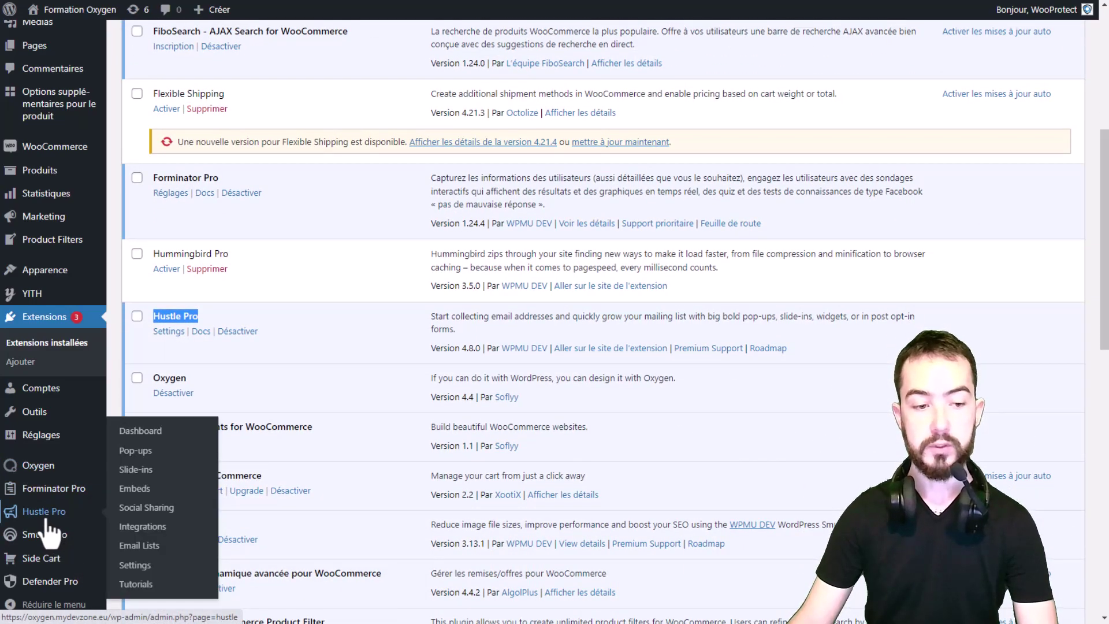
left_click(48, 520)
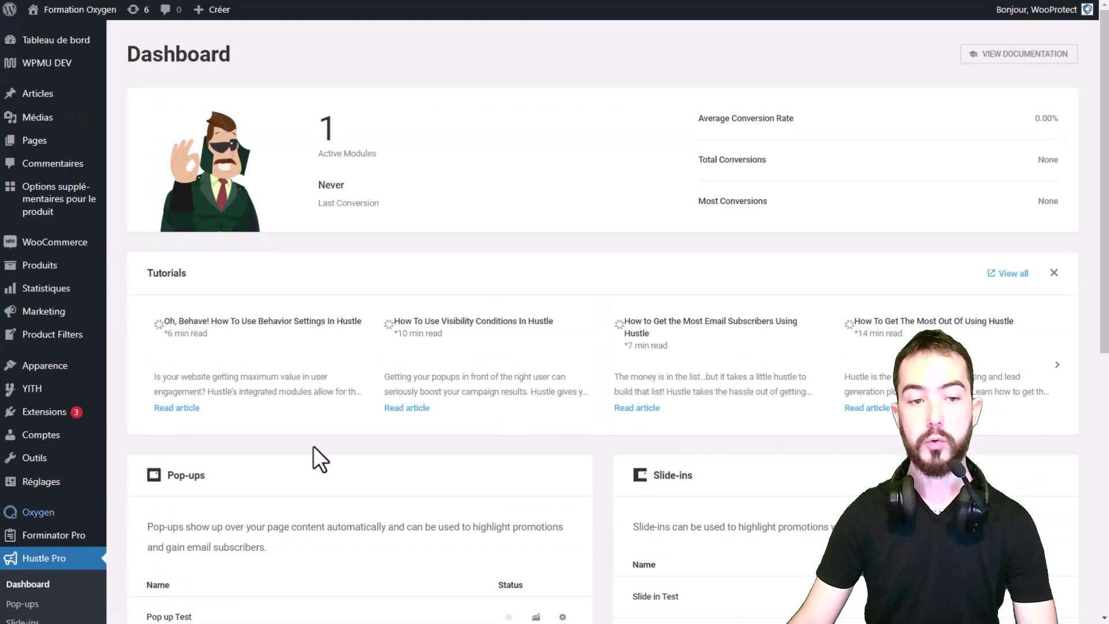
scroll(534, 342, "down", 3)
scroll(400, 365, "down", 4)
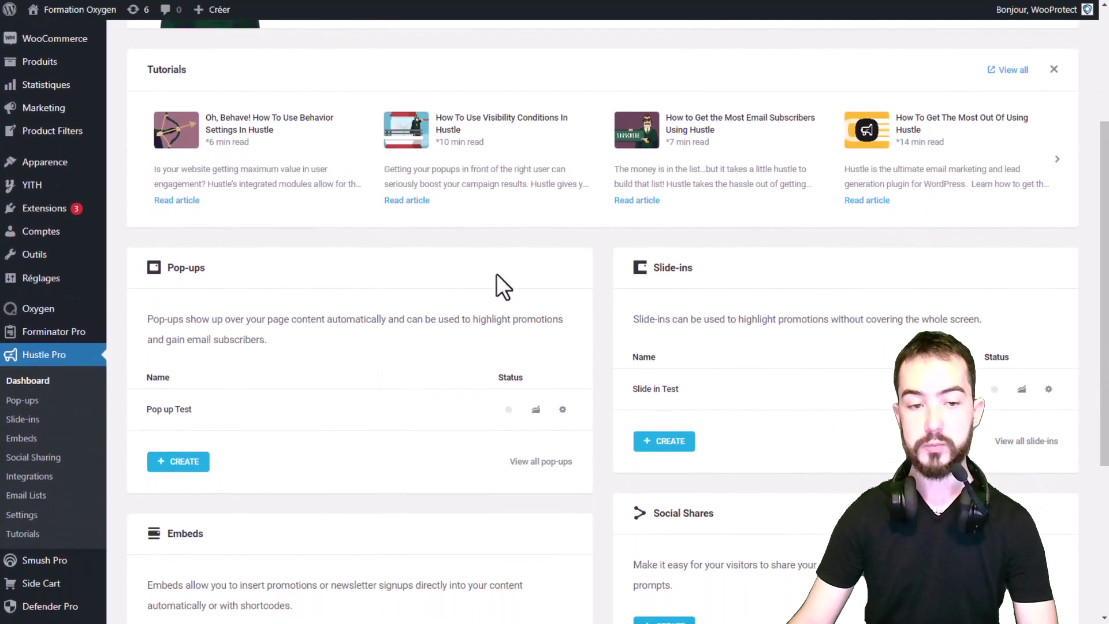
scroll(930, 208, "down", 2)
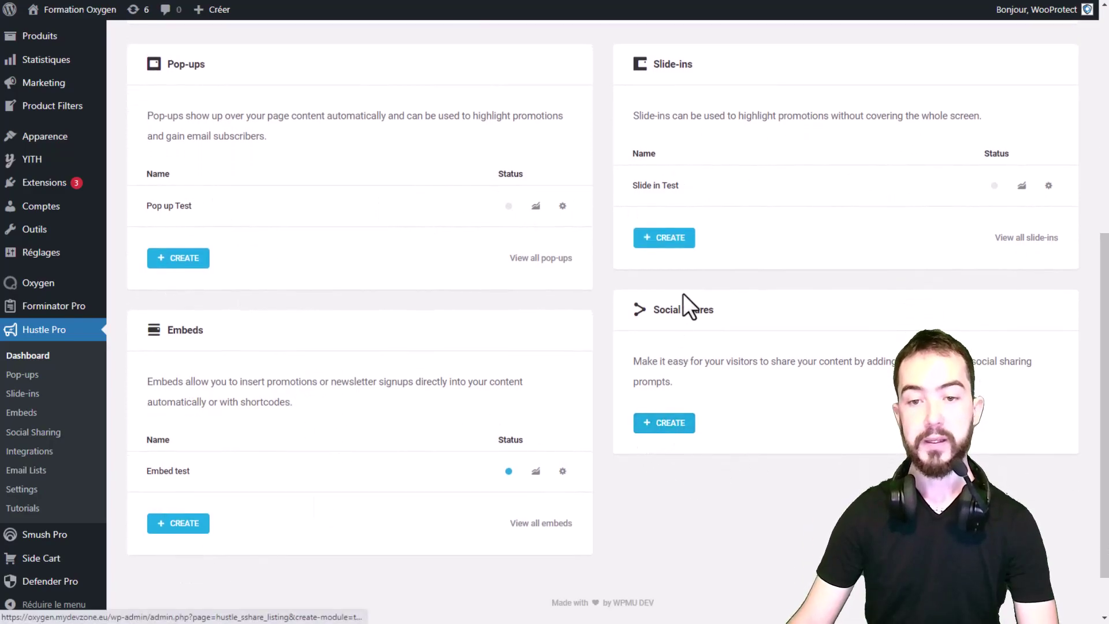
left_click_drag(716, 310, 639, 312)
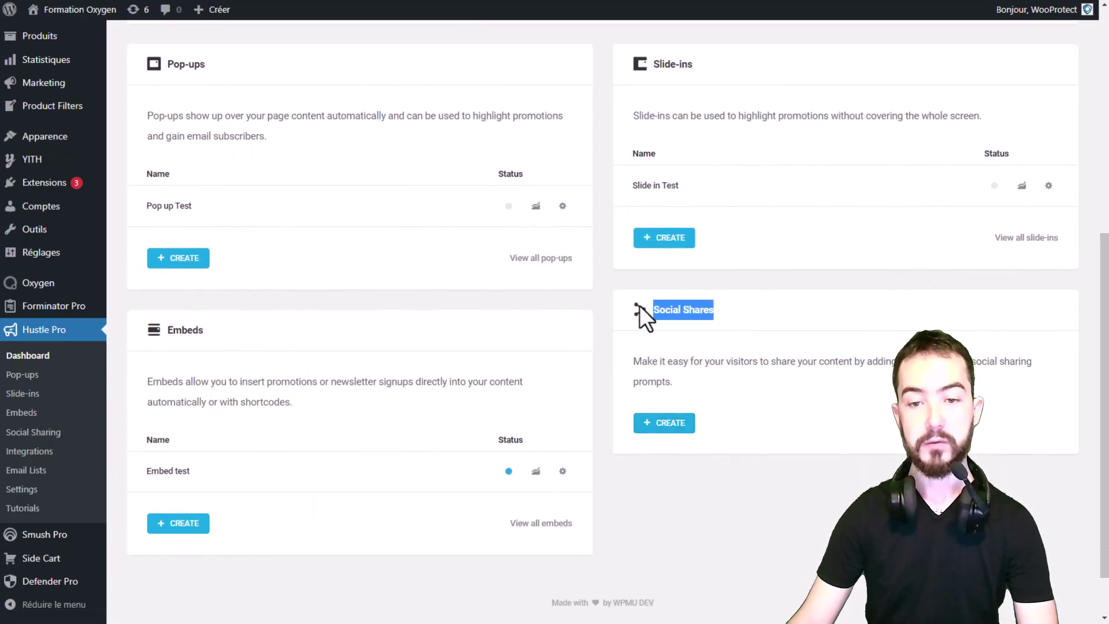
left_click(786, 502)
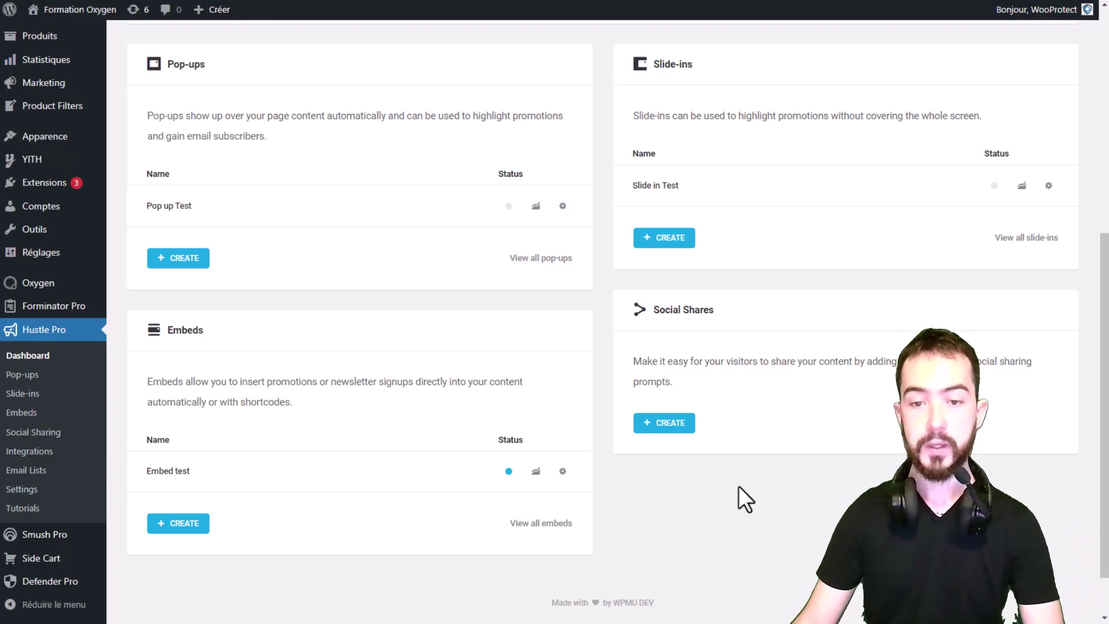
Create a new social sharing module named "Shares Test"
left_click(686, 417)
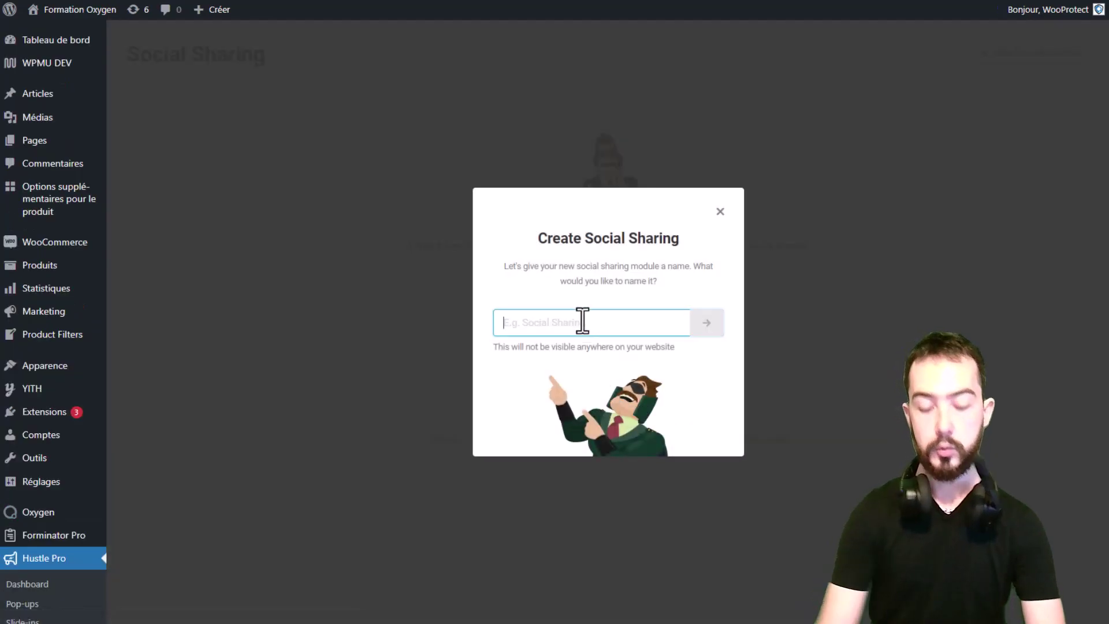
type("Shares TEst")
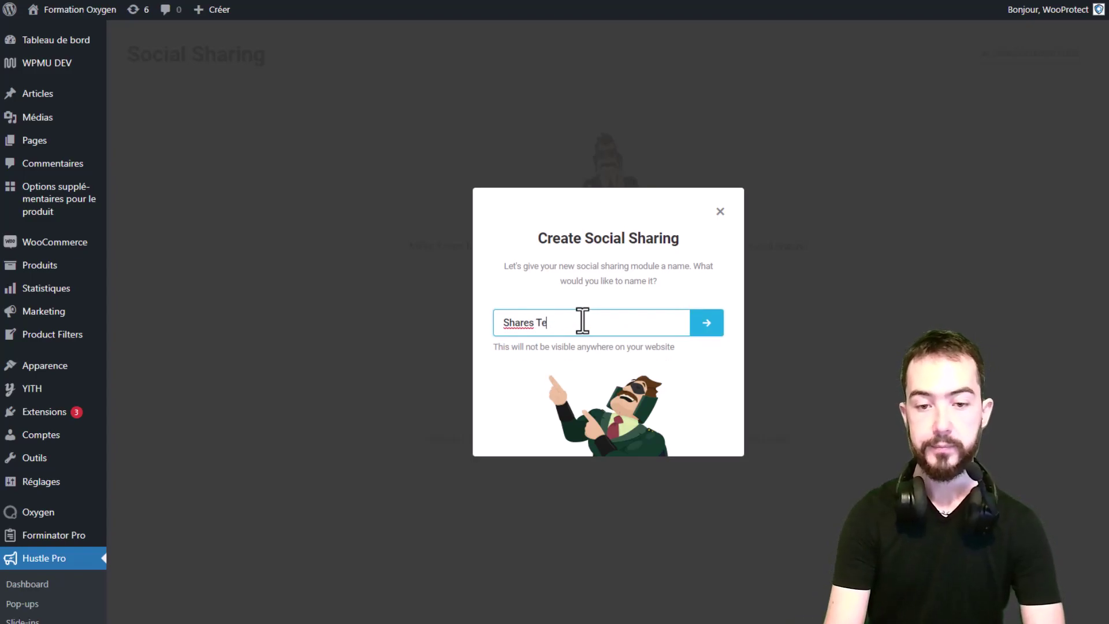
left_click(702, 330)
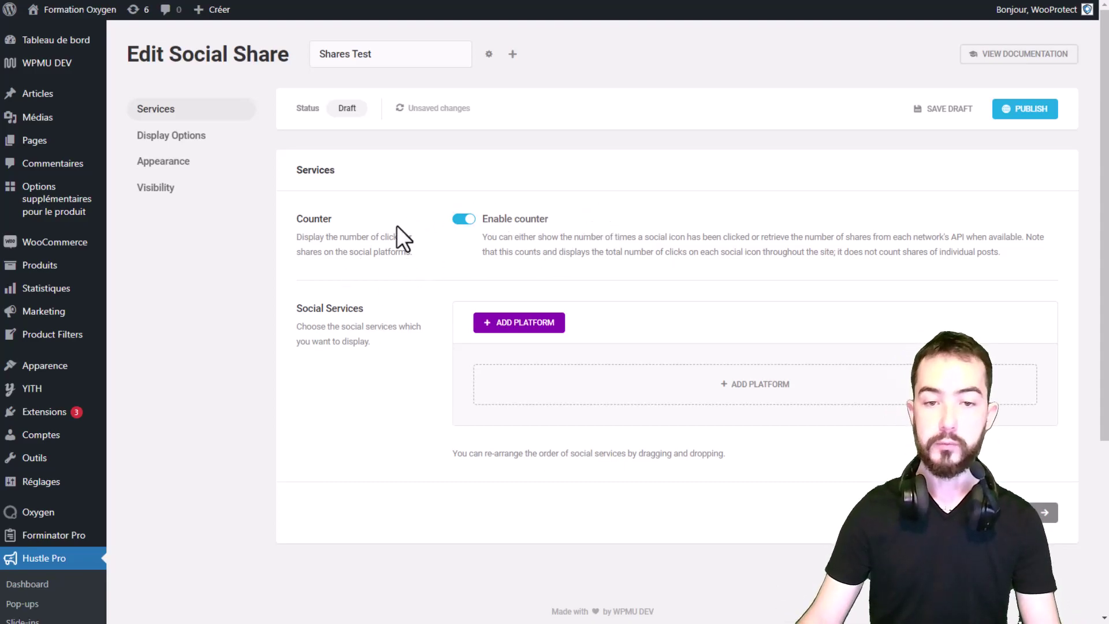
Add Facebook, Twitter, Instagram and LinkedIn as platforms of the social sharing module
left_click(608, 382)
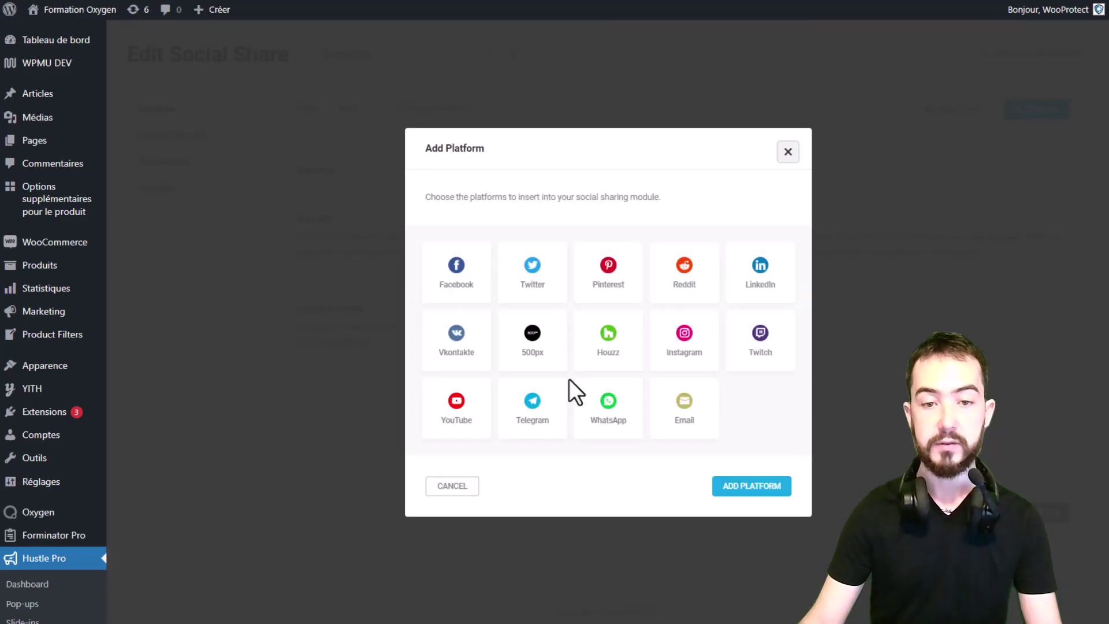
left_click(458, 292)
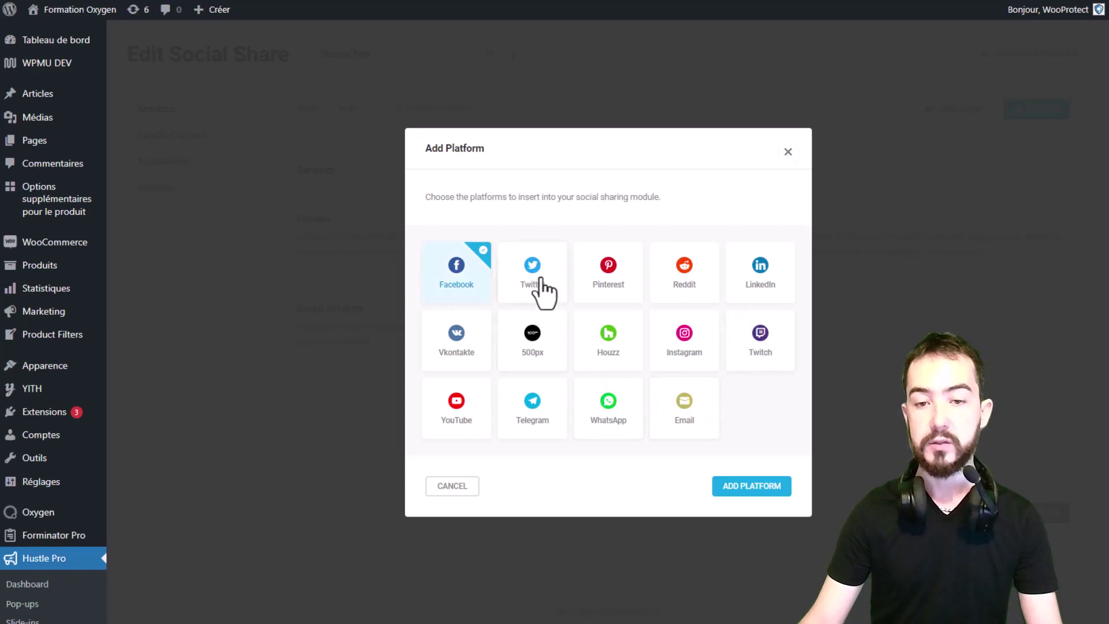
left_click(538, 291)
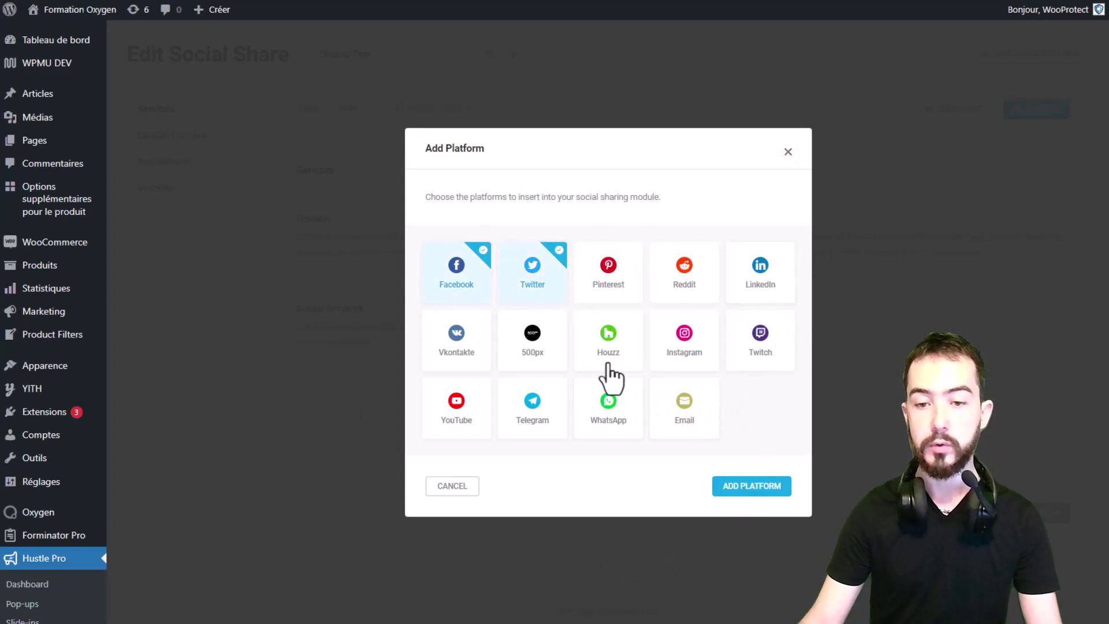
left_click(702, 354)
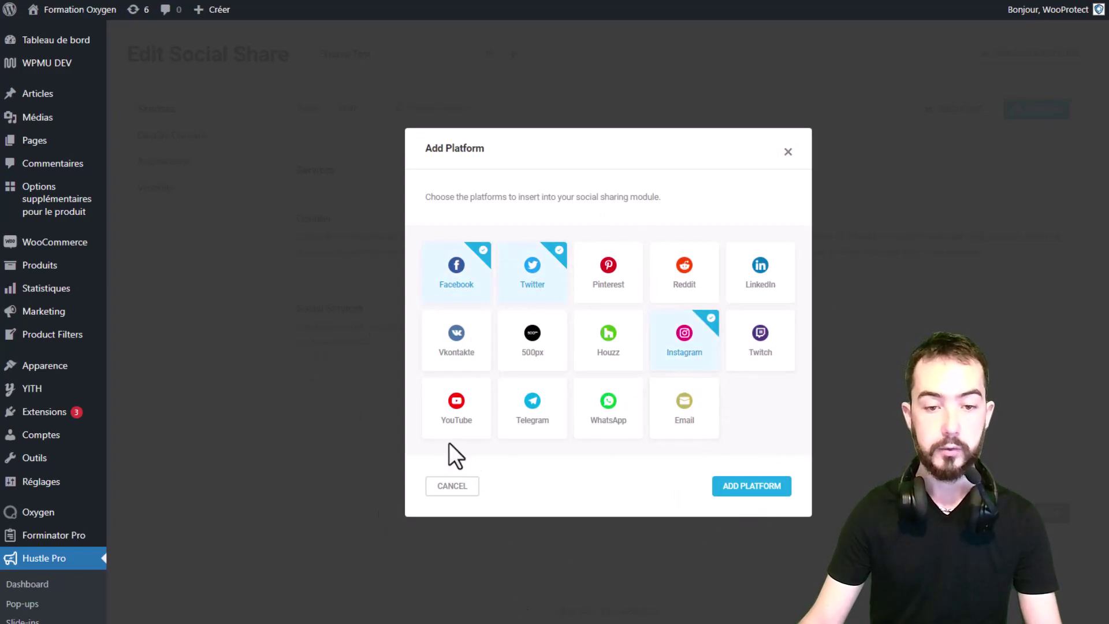
left_click(766, 283)
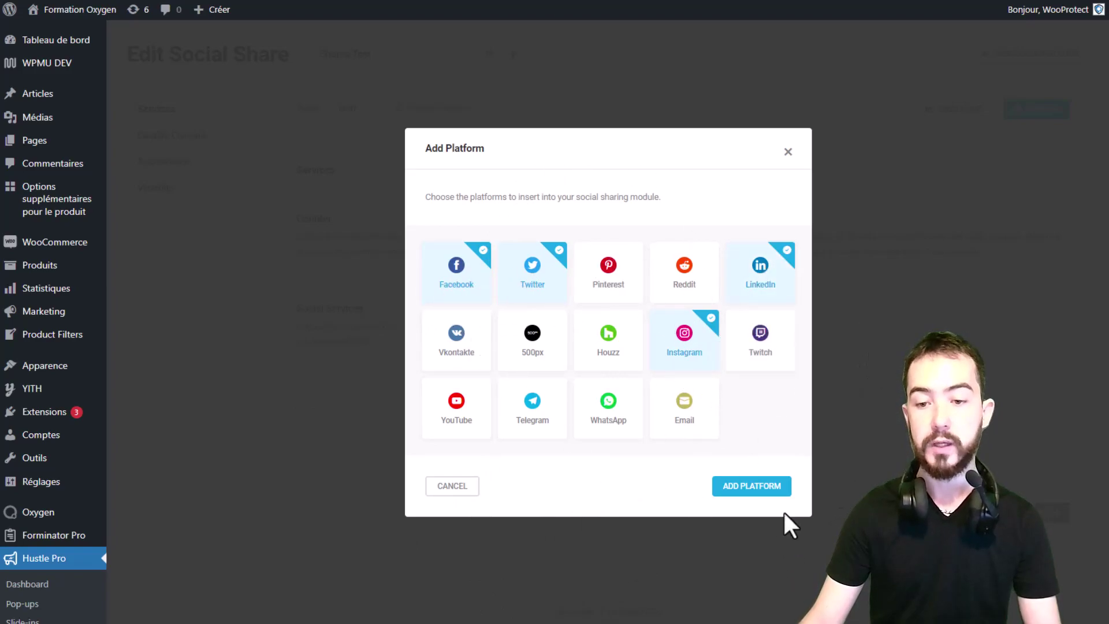
left_click(773, 490)
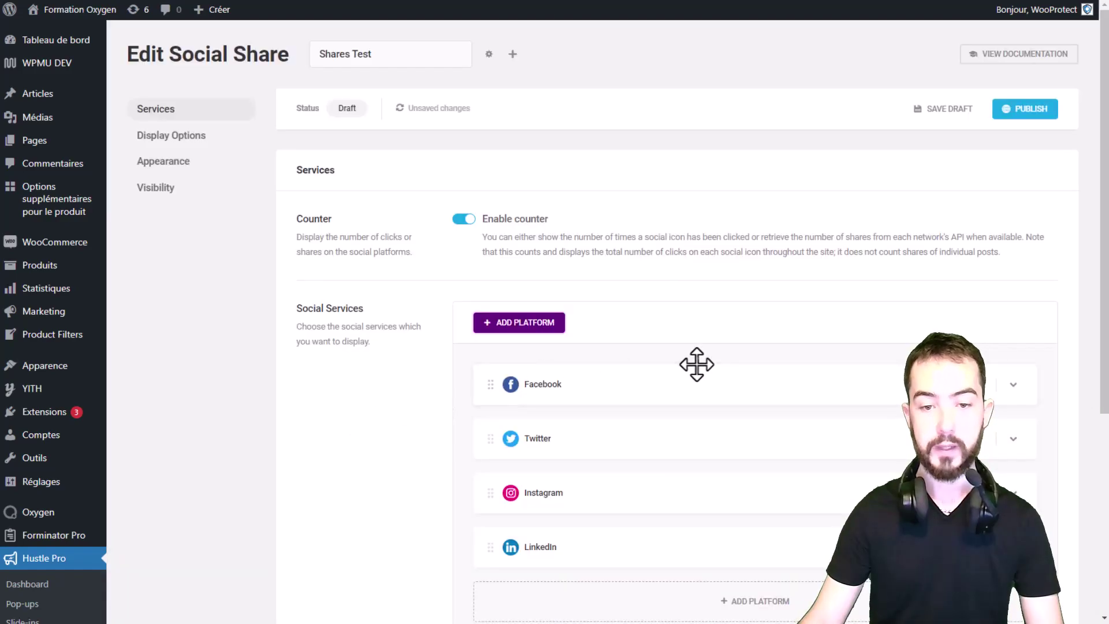
Expand the Facebook and Twitter entries to show their counter and custom URL settings
scroll(833, 301, "down", 1)
left_click(512, 316)
left_click(478, 324)
left_click_drag(478, 324, 506, 310)
left_click(774, 321)
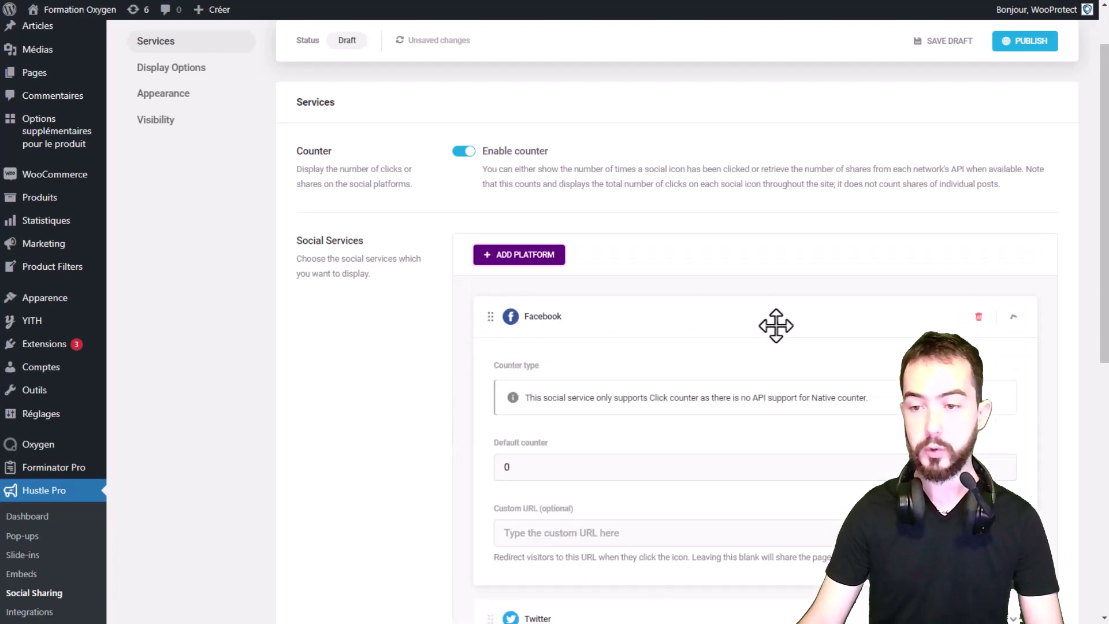
scroll(797, 334, "down", 2)
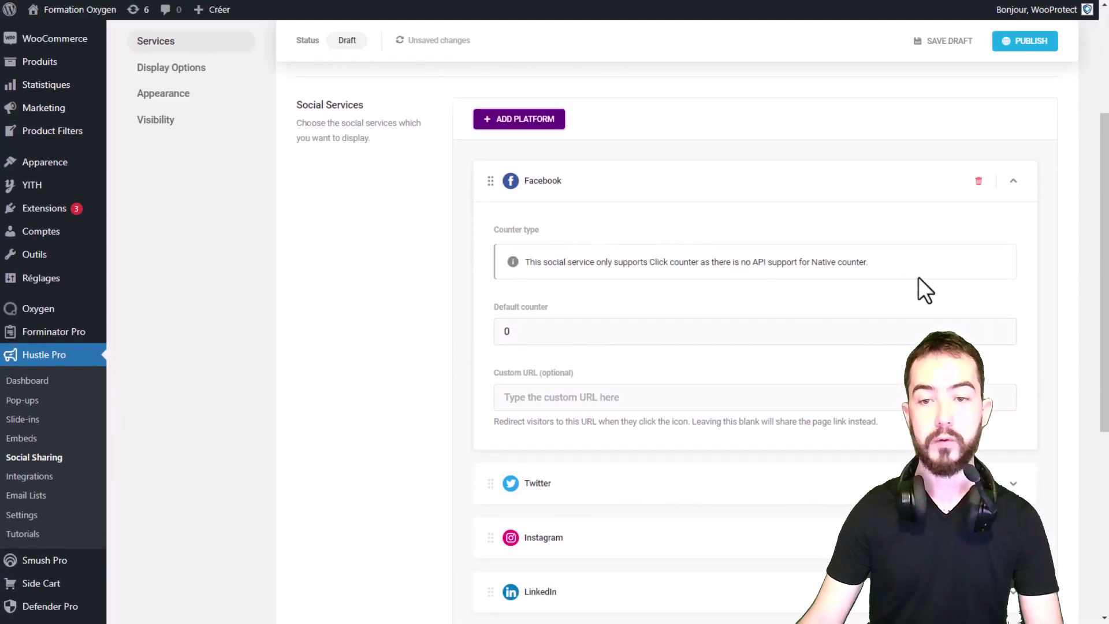
scroll(601, 306, "down", 3)
left_click(626, 354)
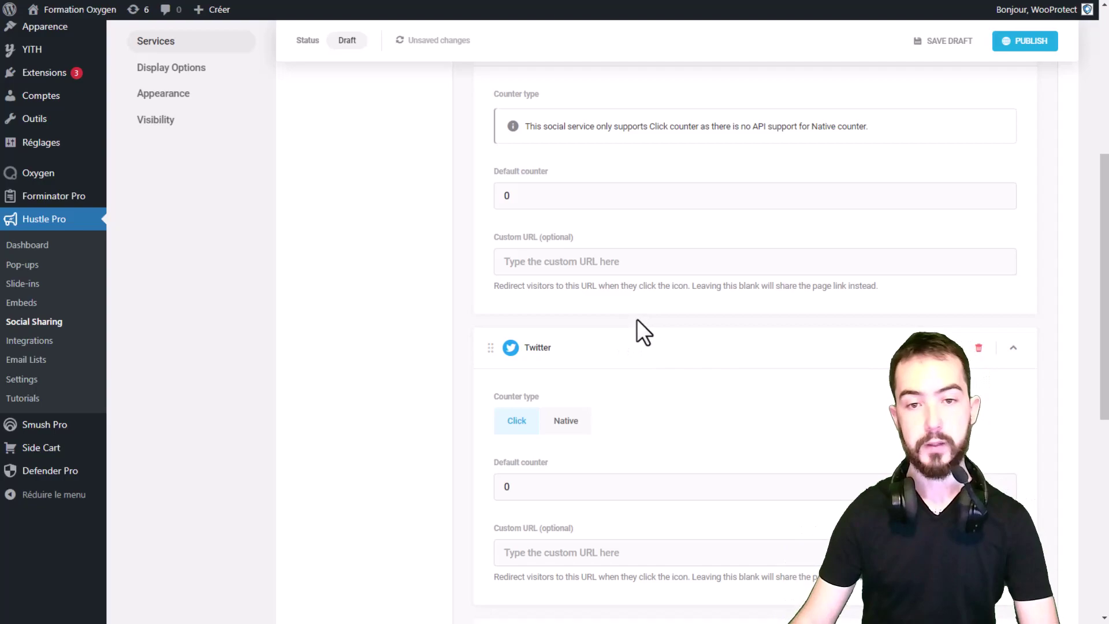
Set Facebook's default counter to 245 and leave its custom URL blank
scroll(693, 312, "up", 3)
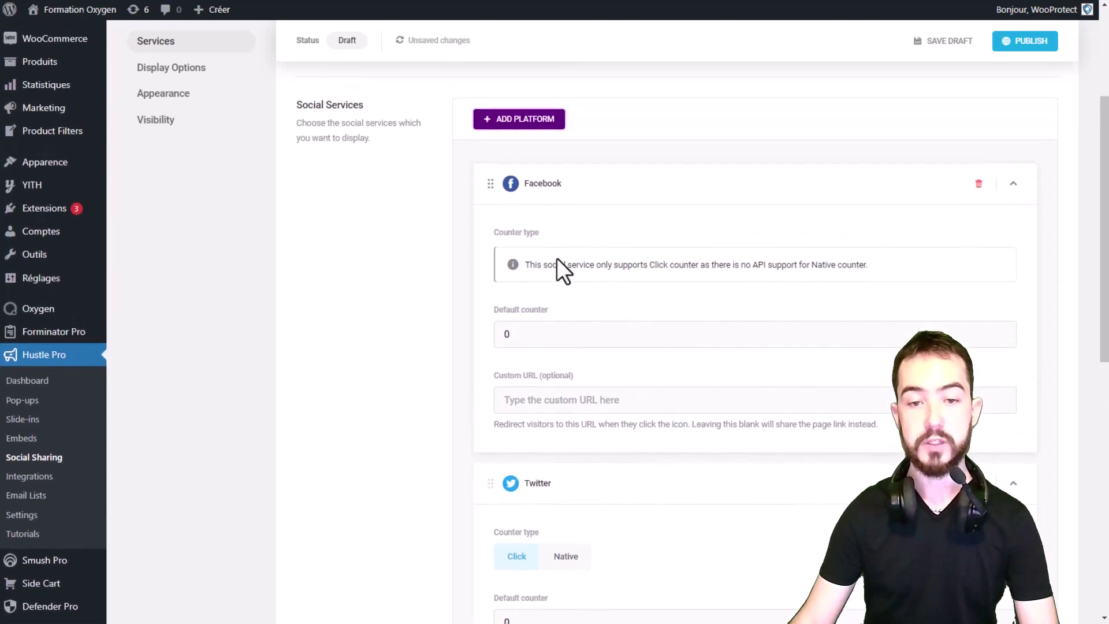
left_click(581, 335)
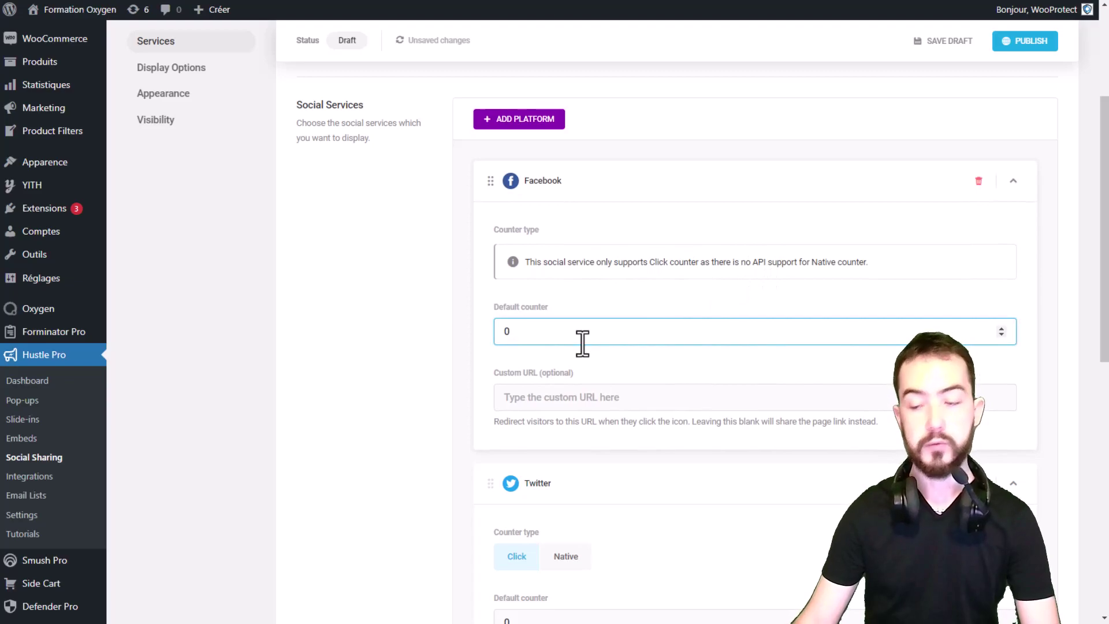
key("BackSpace")
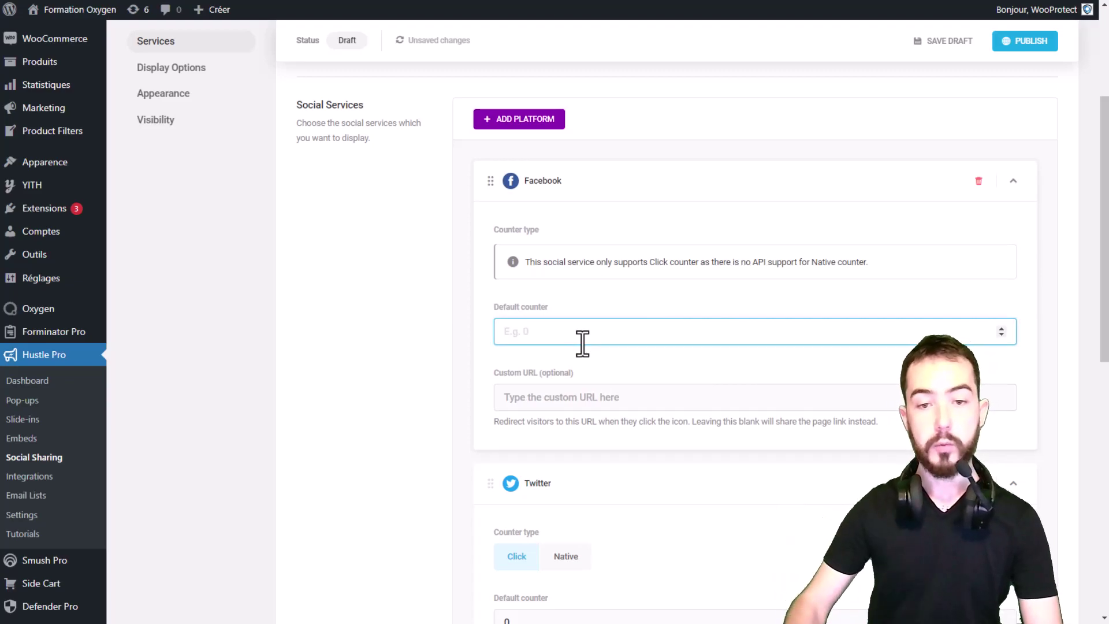
type("245")
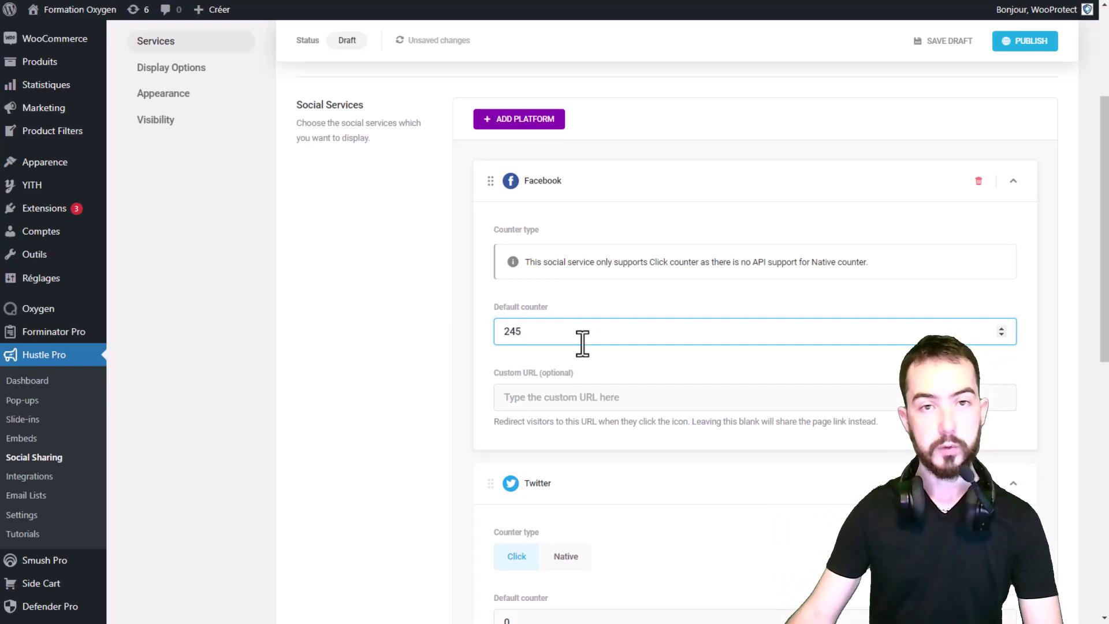
left_click(591, 352)
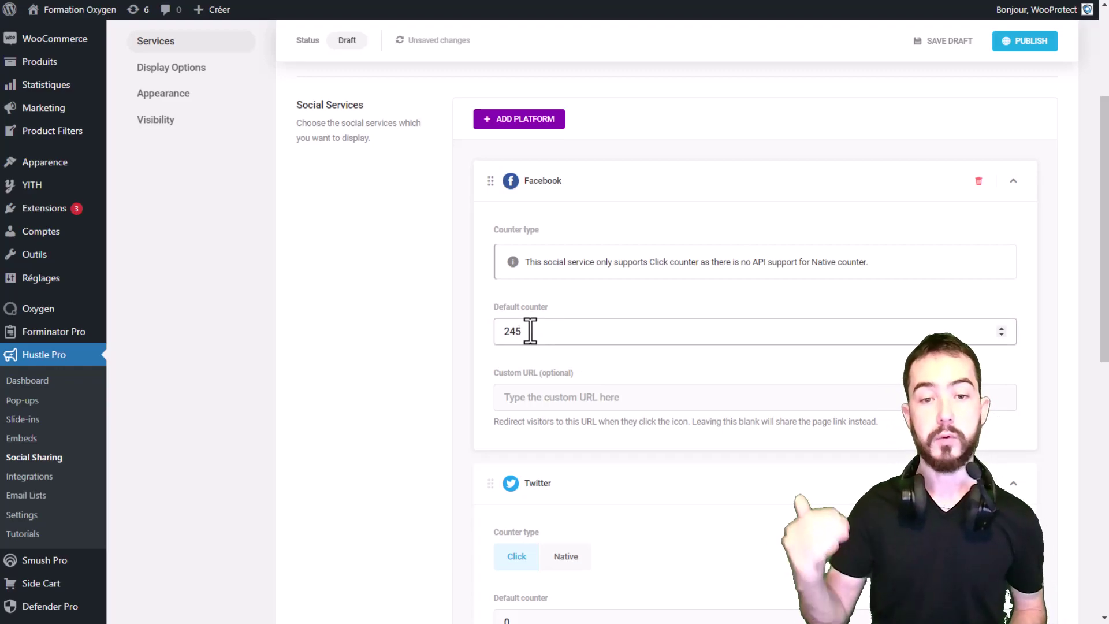
left_click(586, 396)
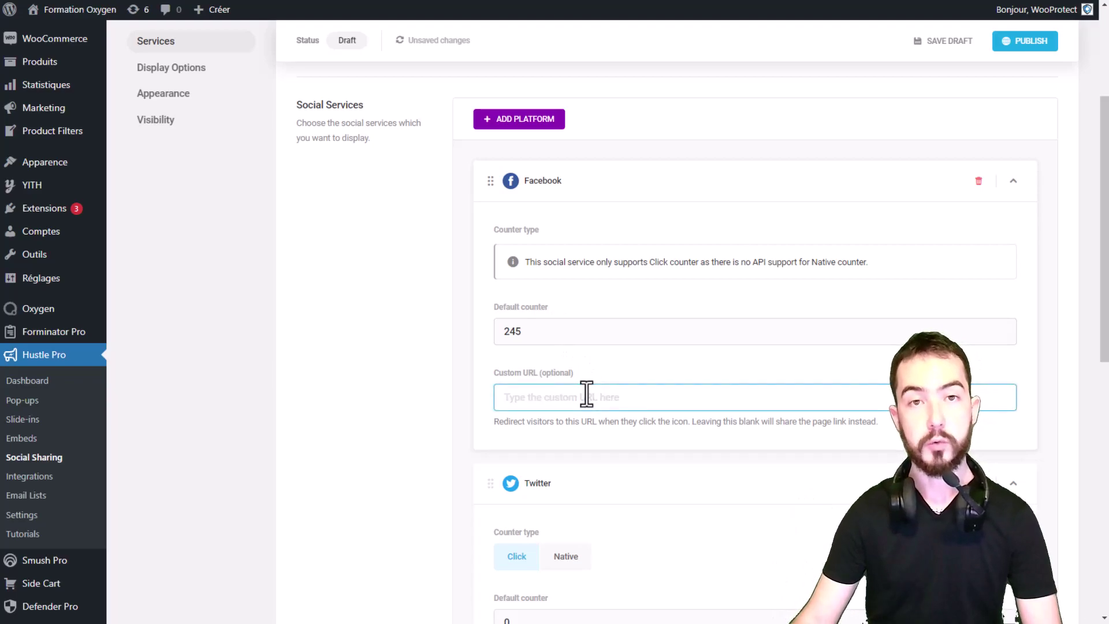
Switch Twitter's counter type to Native, keeping its other service settings as they are
scroll(687, 386, "down", 5)
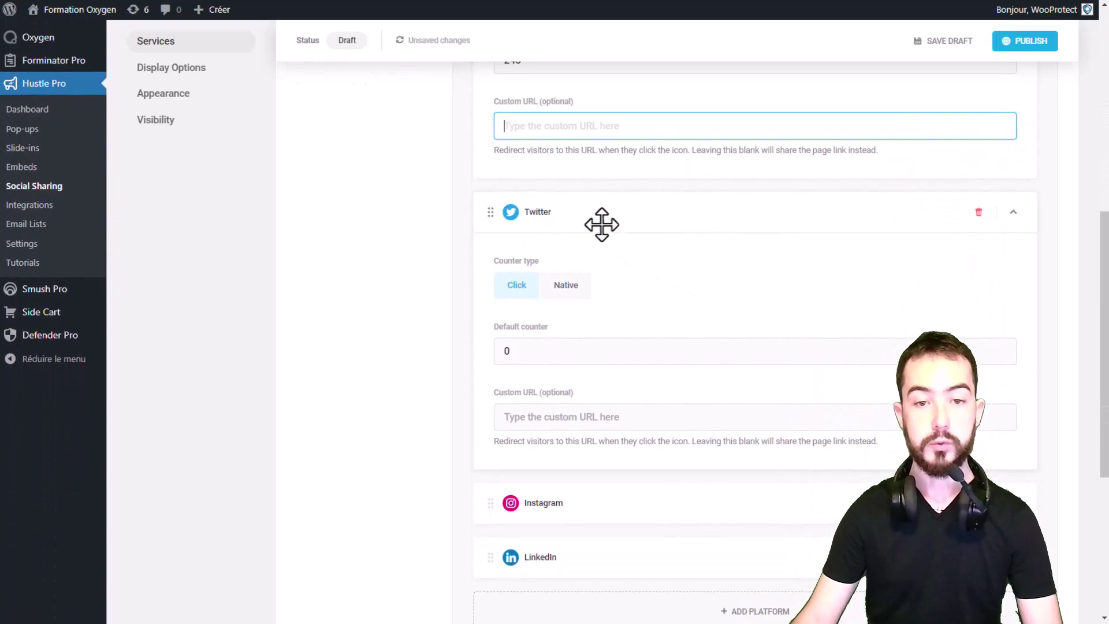
left_click(516, 293)
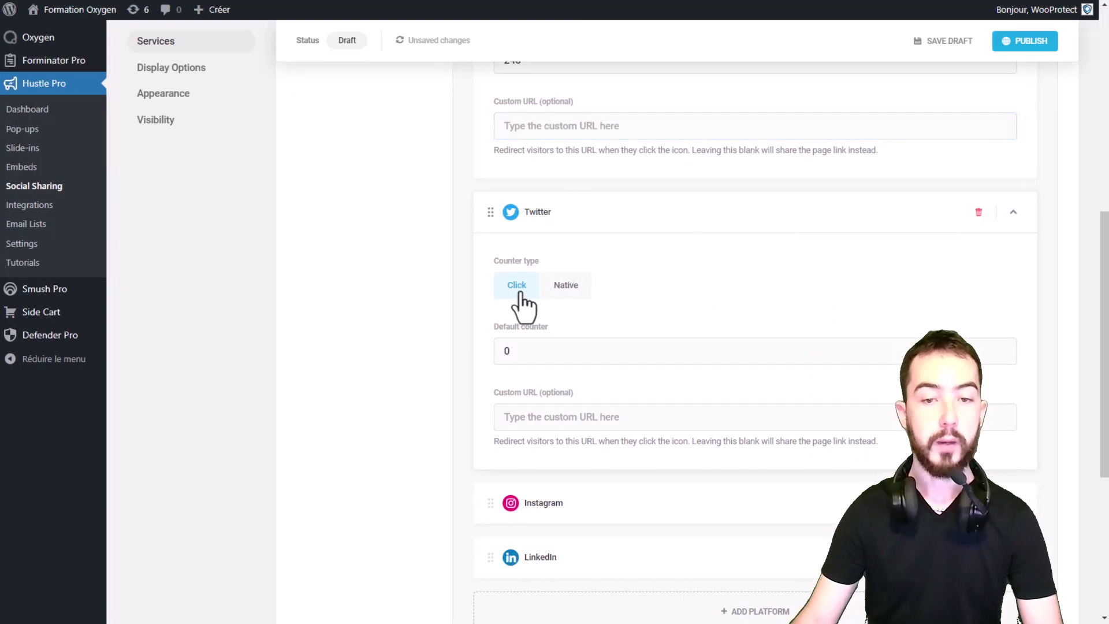
left_click(569, 289)
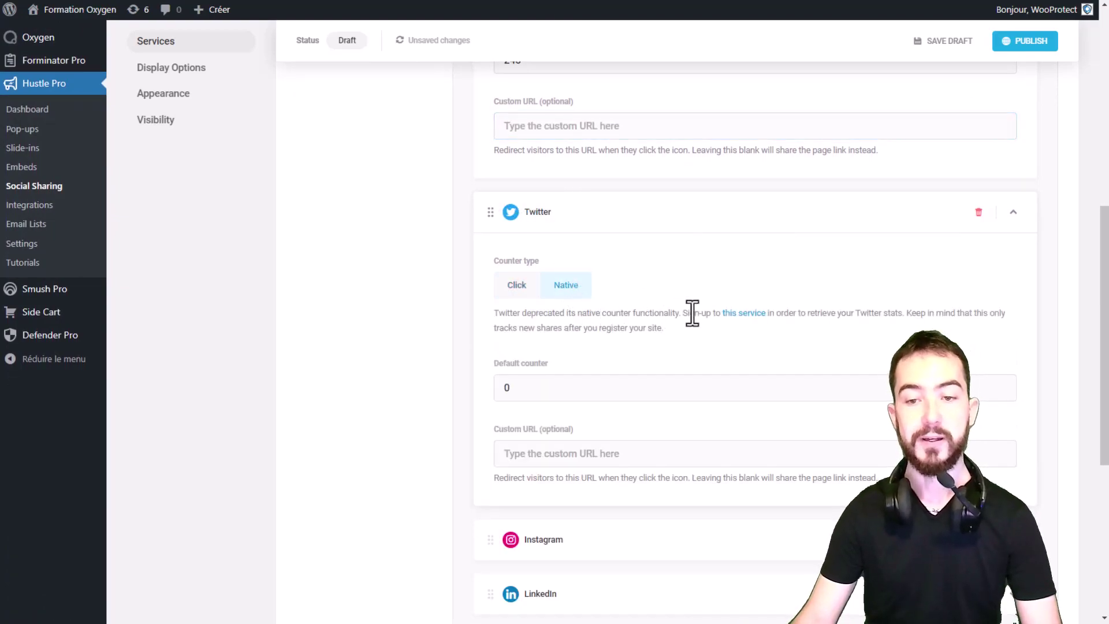
scroll(729, 320, "down", 1)
left_click(733, 319)
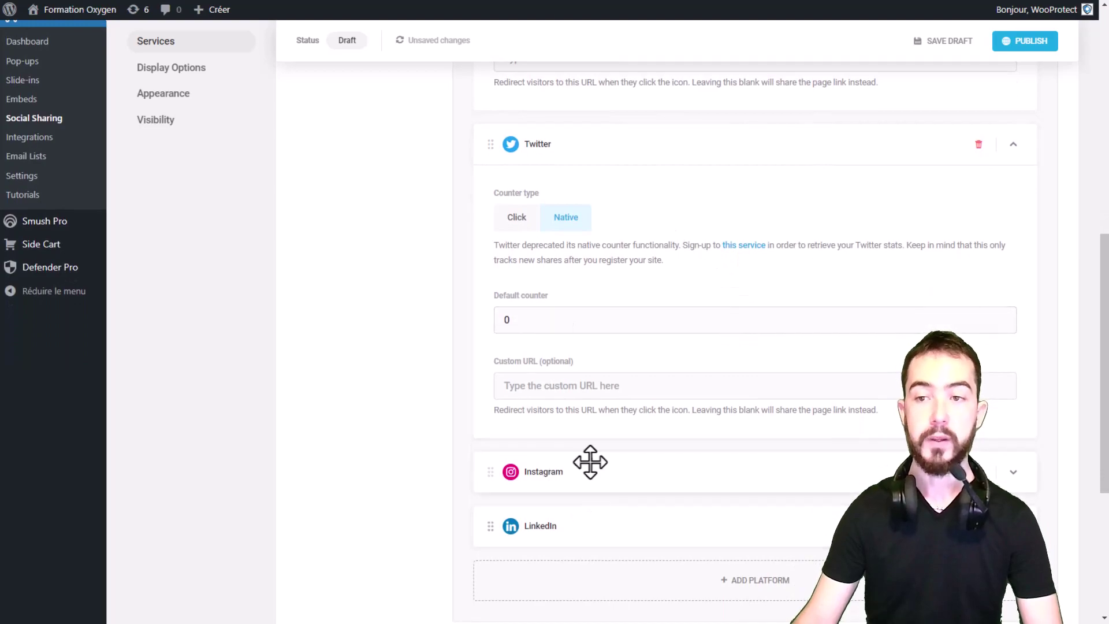
scroll(636, 260, "up", 3)
scroll(635, 260, "up", 5)
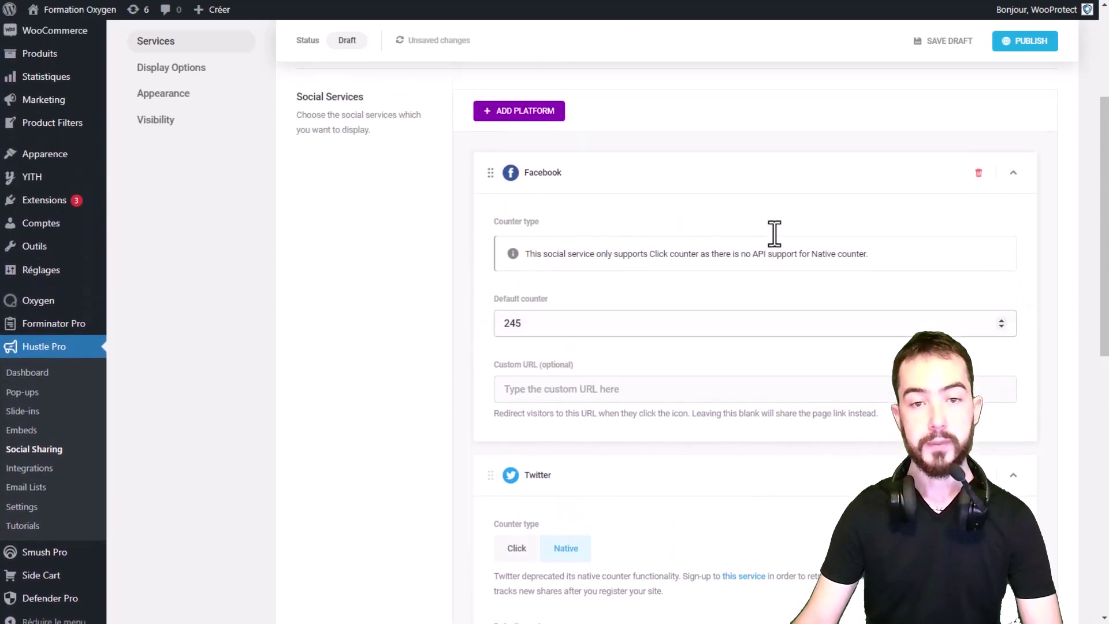
scroll(941, 136, "down", 12)
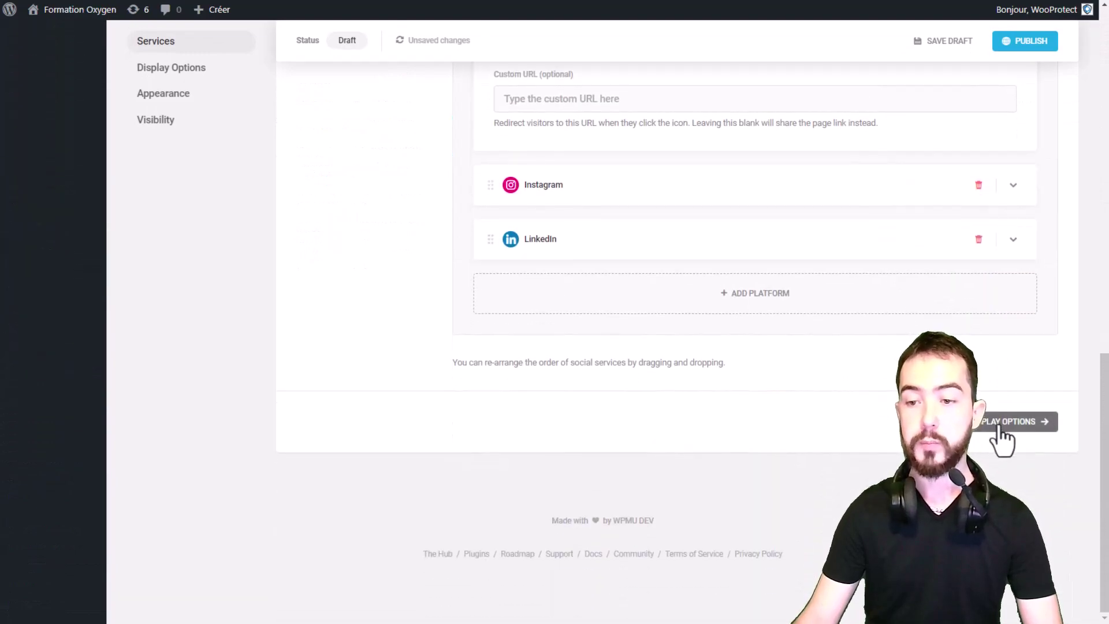
Go to the display options and set the desktop floating bar's horizontal position to Centered, leaving its top offset as is
left_click(991, 423)
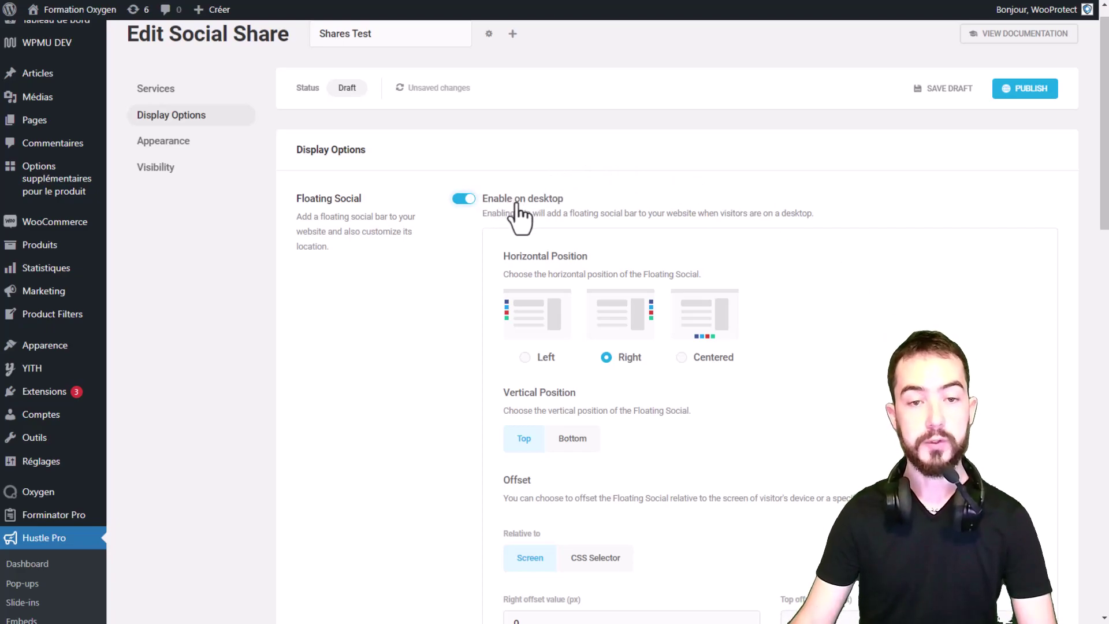
scroll(520, 208, "down", 1)
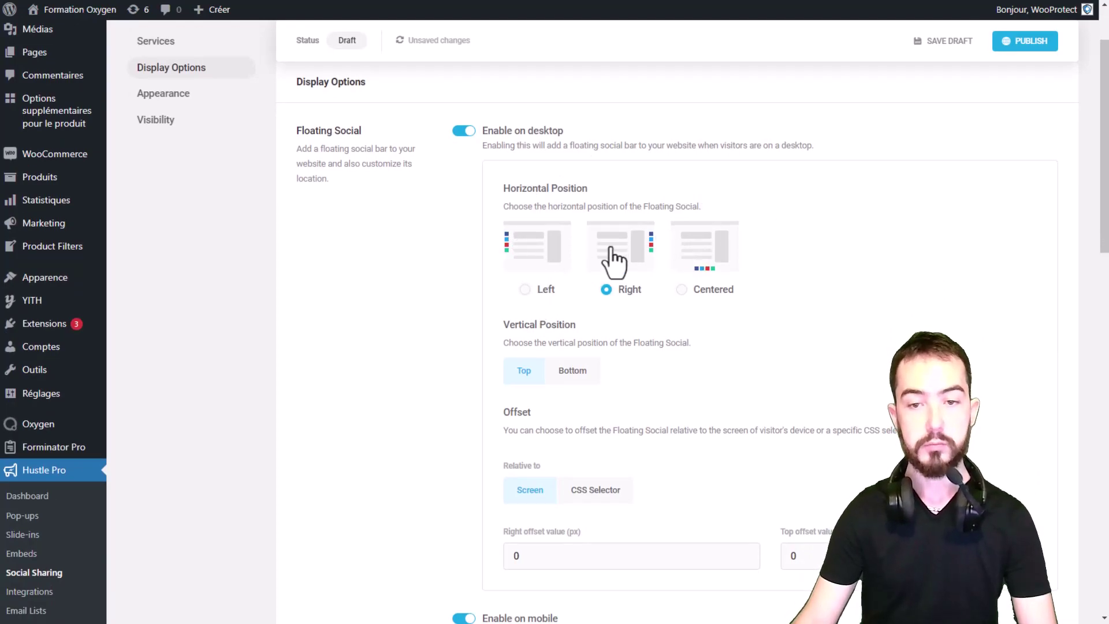
left_click(726, 297)
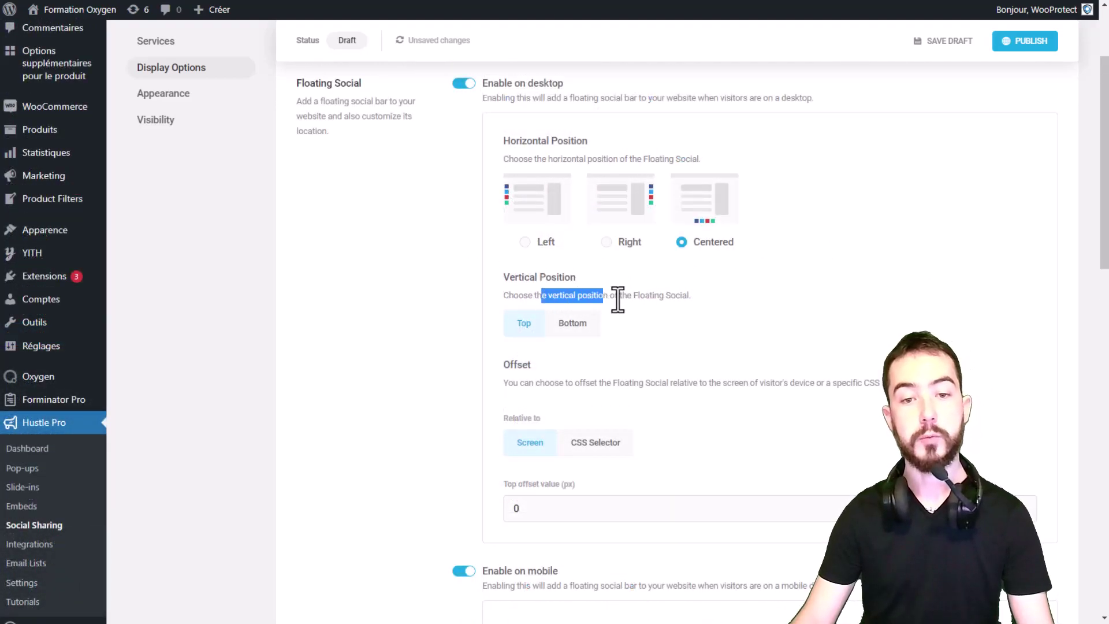
left_click_drag(557, 507, 453, 490)
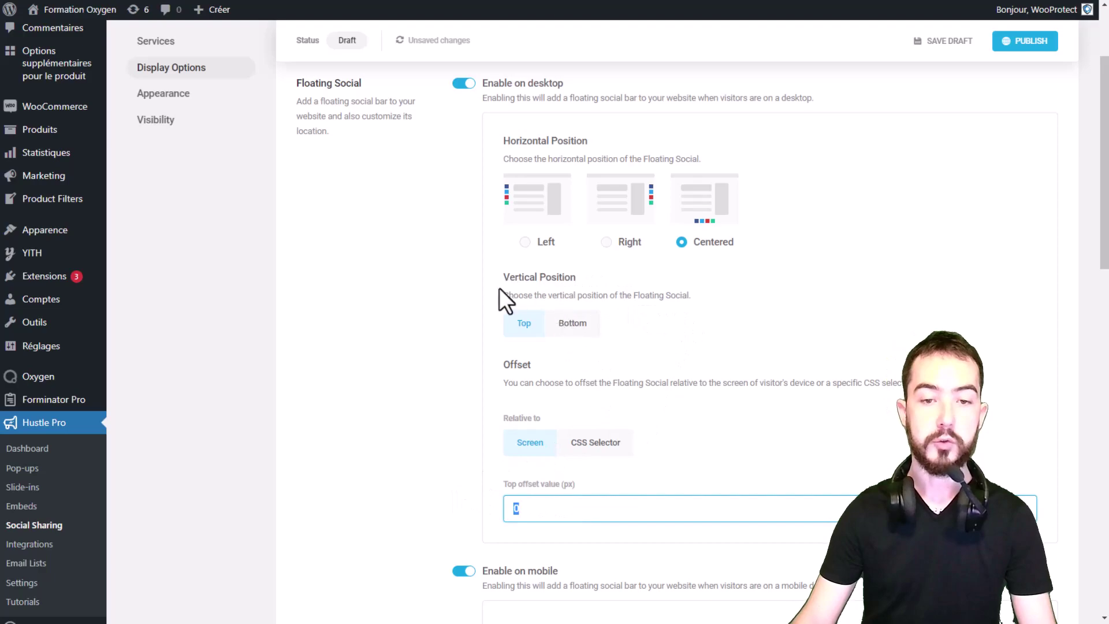
left_click(428, 349)
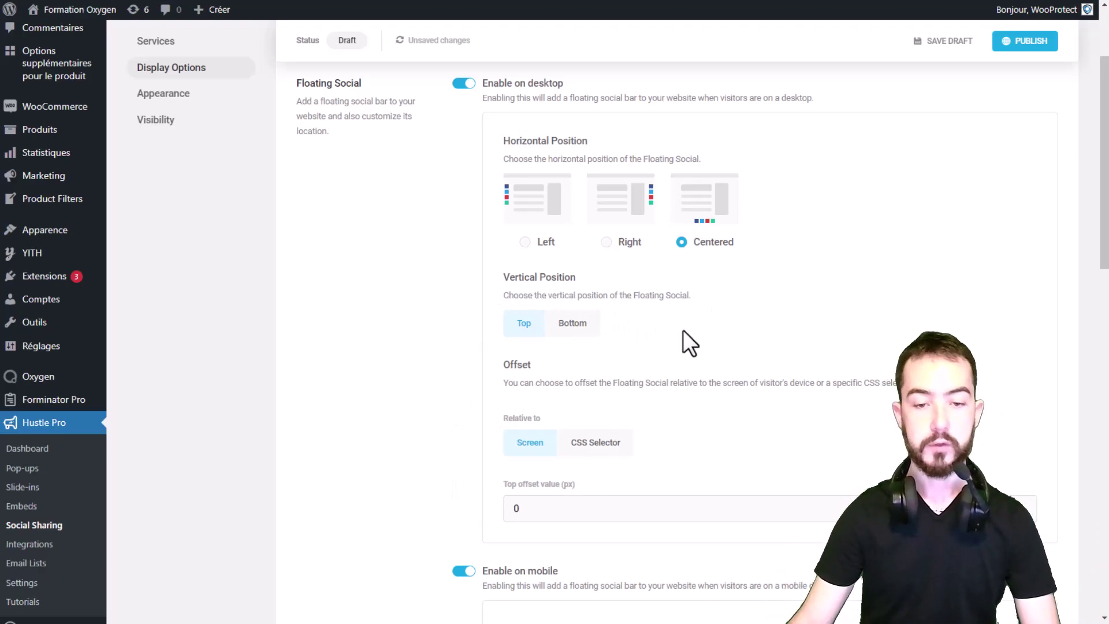
Try CSS Selector as the desktop offset reference, leave its selector blank, and return the reference to Screen
scroll(748, 324, "down", 2)
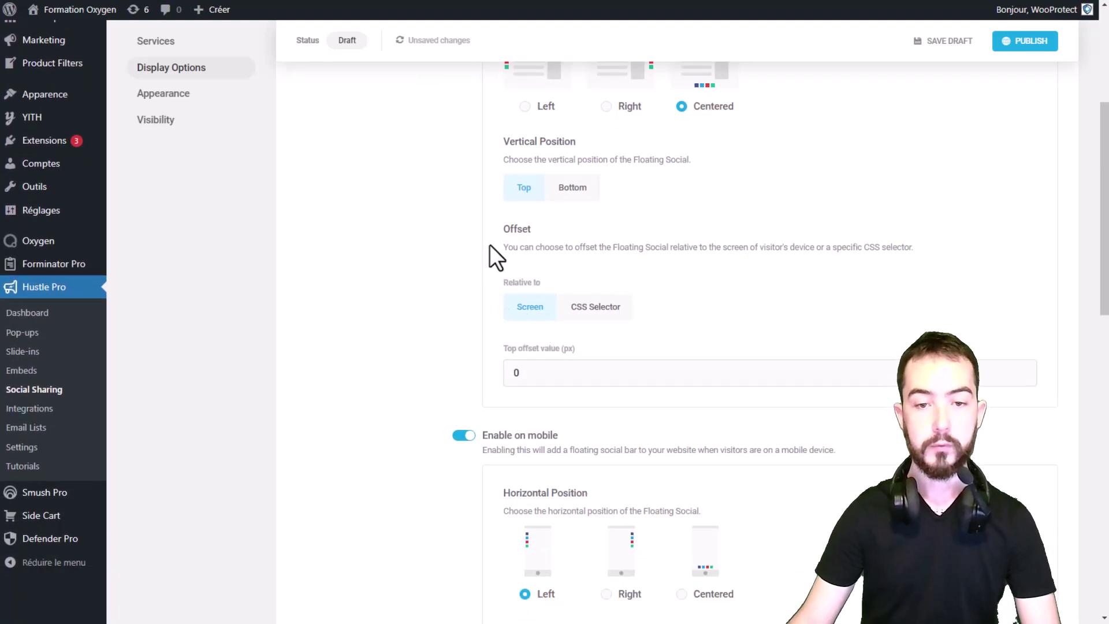
double_click(531, 376)
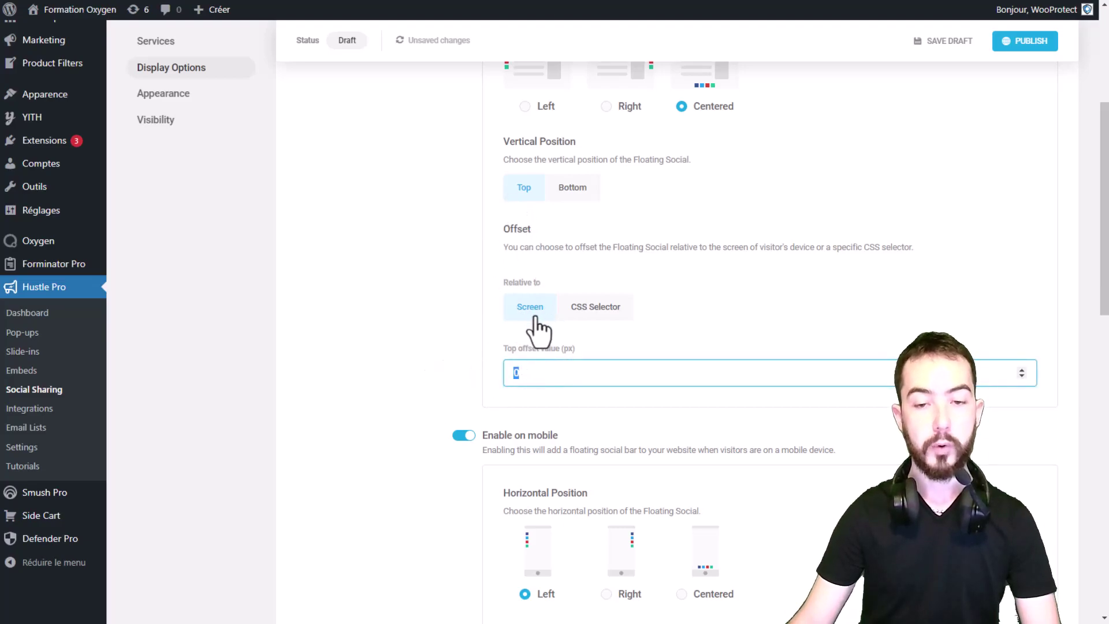
left_click(613, 309)
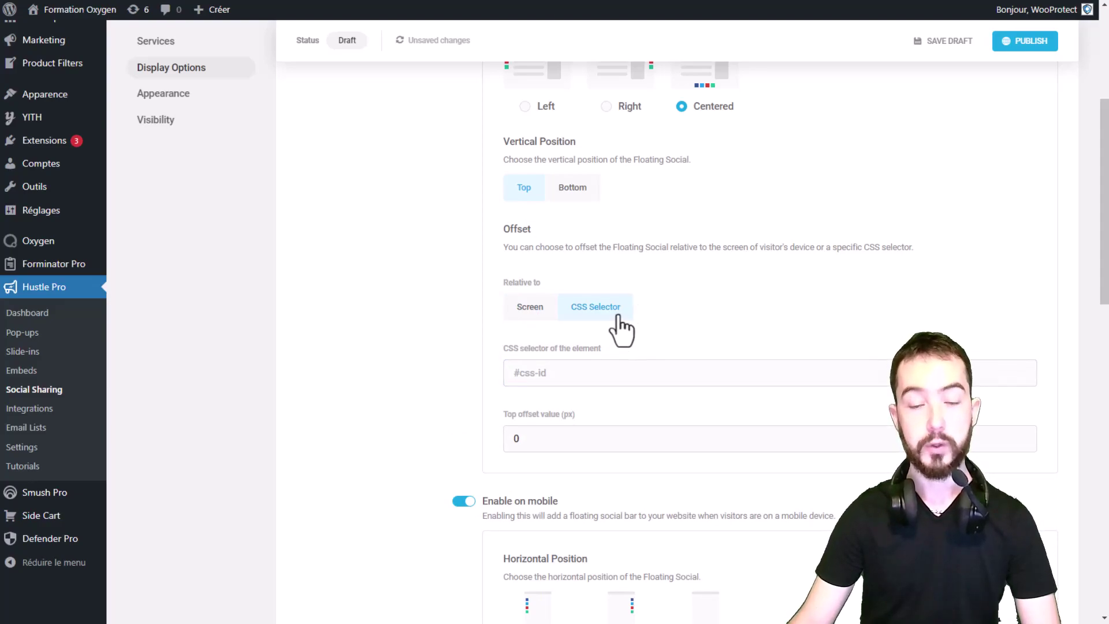
left_click(542, 373)
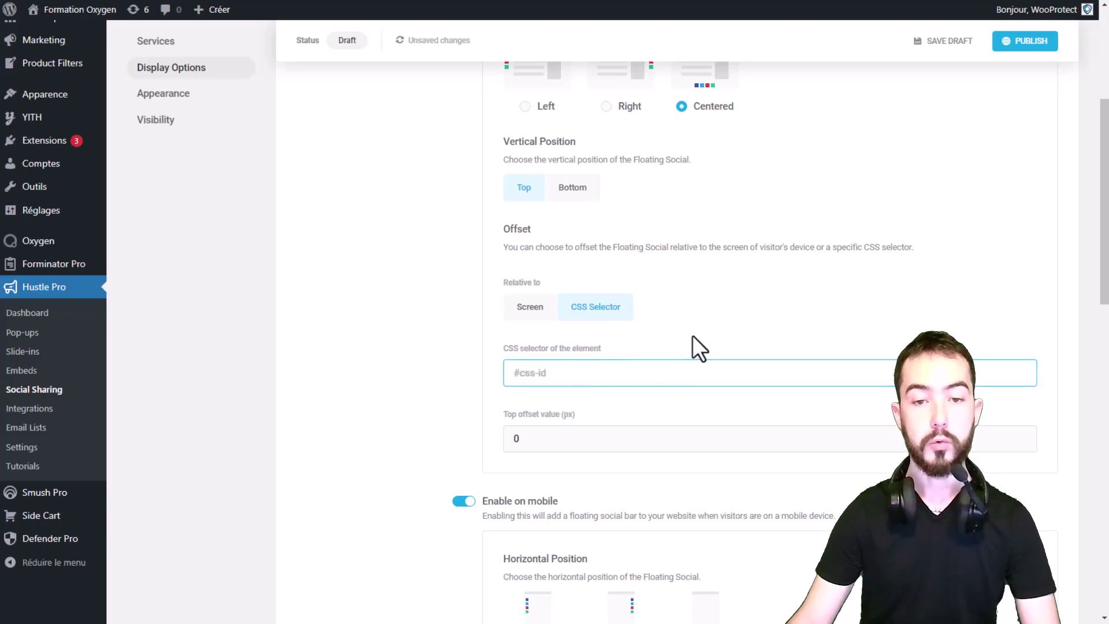
left_click(562, 391)
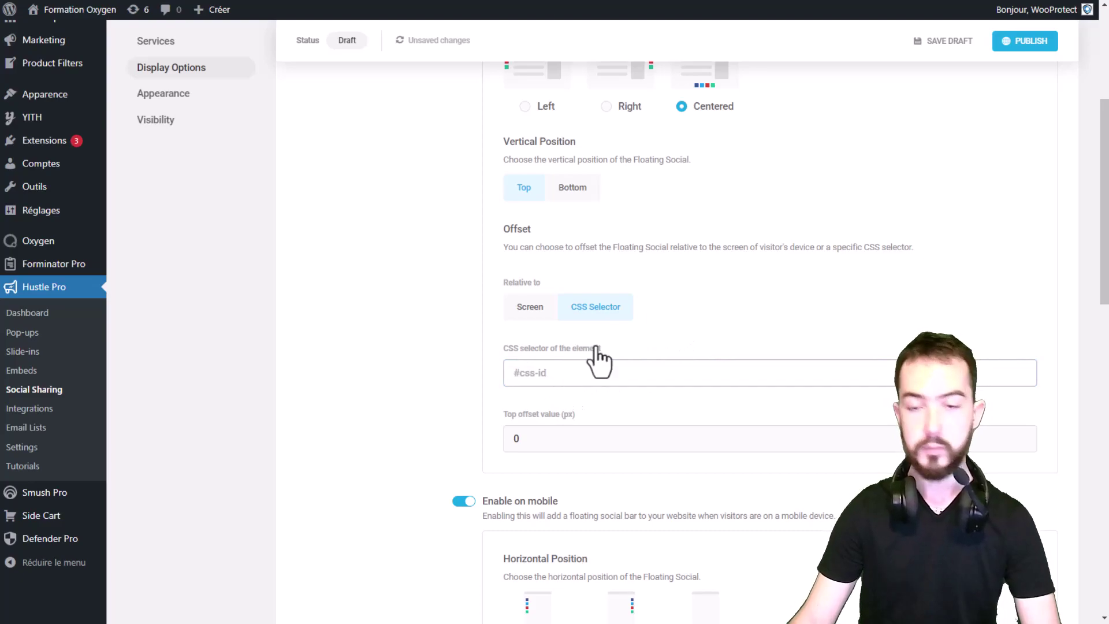
left_click(540, 309)
Keep the floating social bar enabled on mobile and set its horizontal position there to Right
scroll(765, 329, "down", 4)
scroll(763, 317, "down", 1)
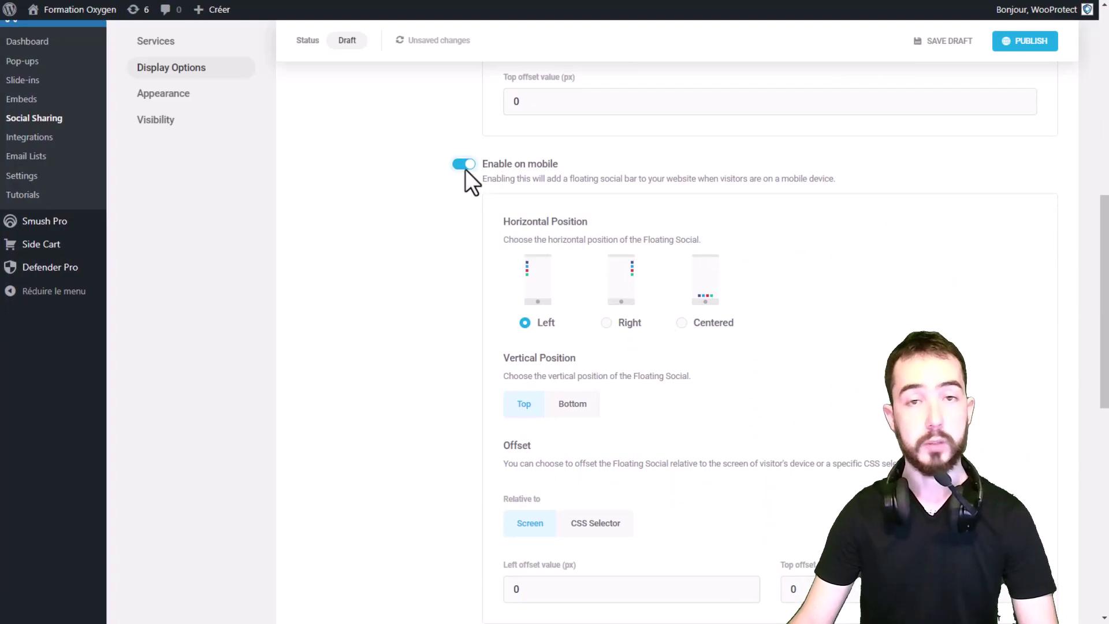
scroll(440, 260, "up", 9)
scroll(564, 177, "down", 5)
scroll(564, 176, "down", 1)
left_click(466, 300)
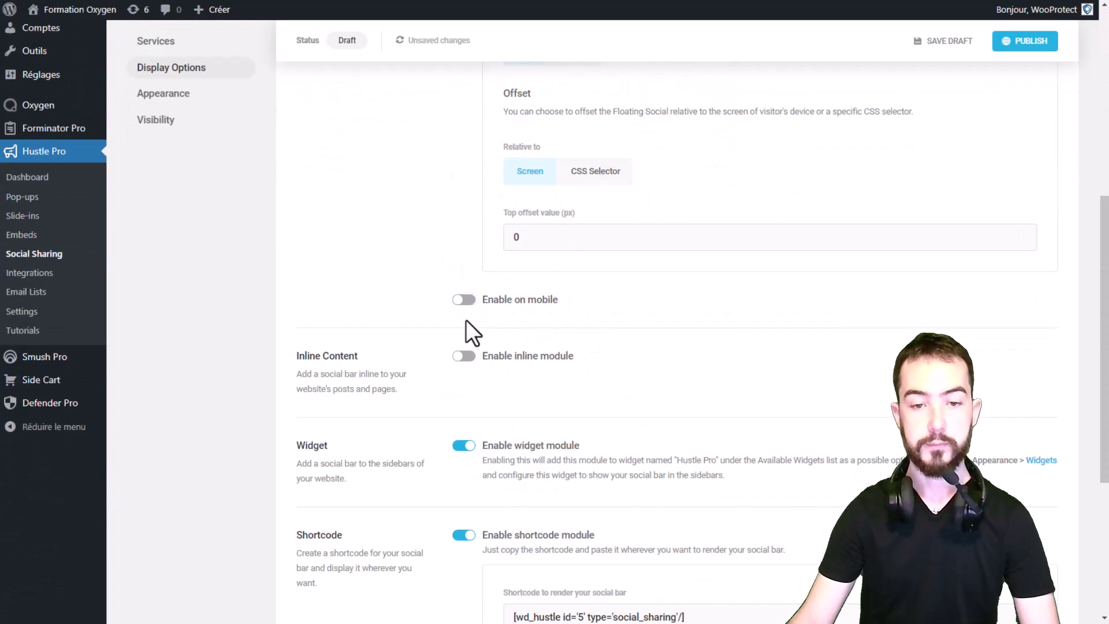
left_click(464, 299)
scroll(703, 277, "down", 4)
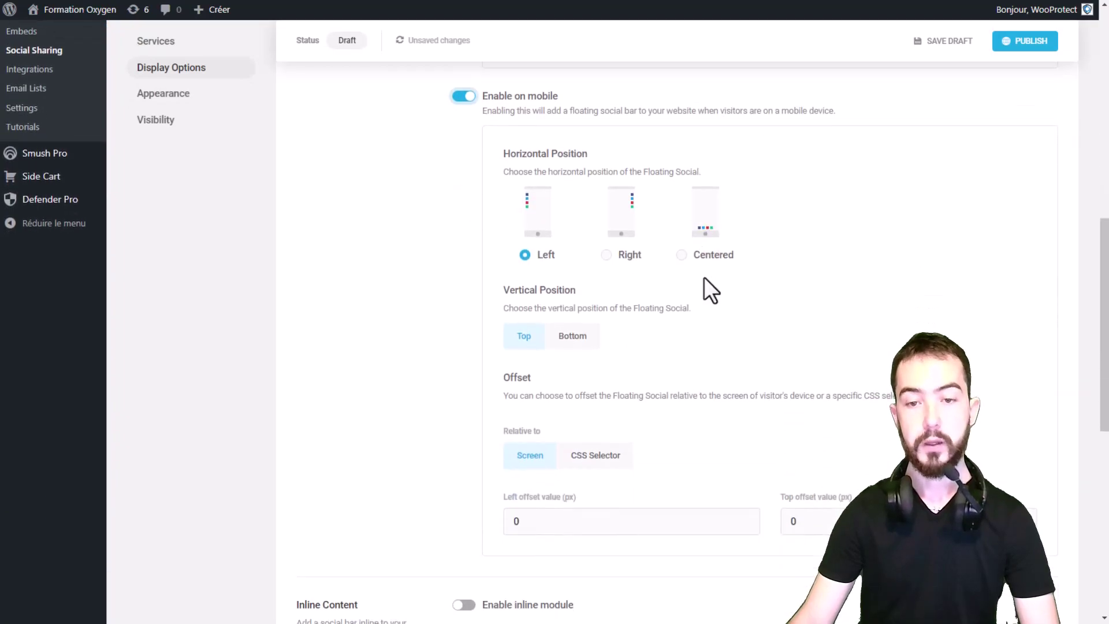
left_click(610, 263)
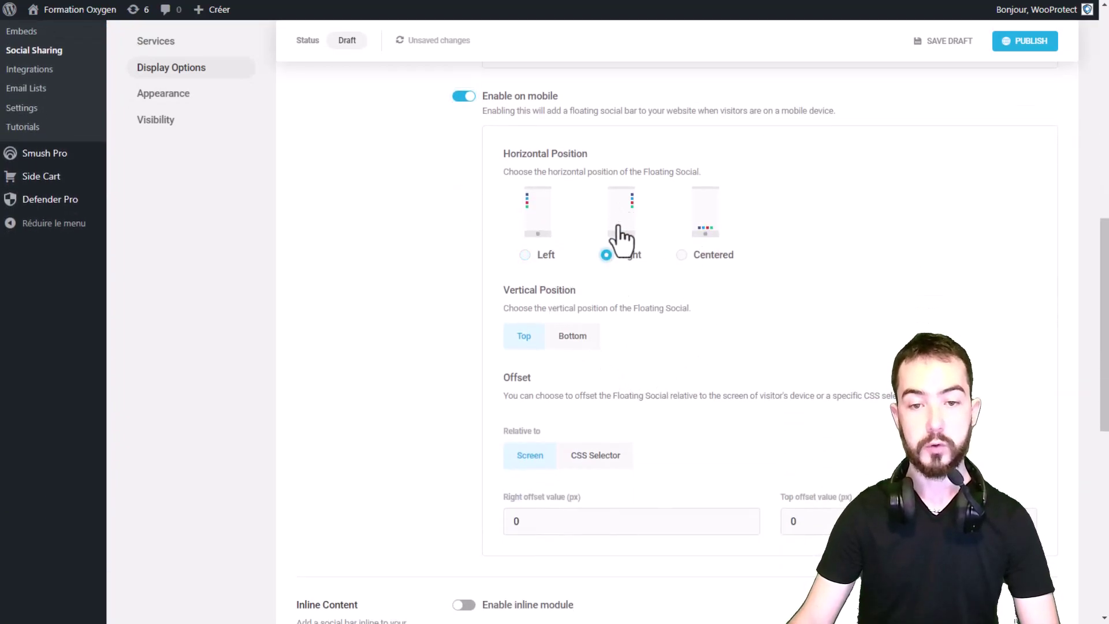
Enable the inline module with its position set to Both and its alignment set to the middle
scroll(546, 336, "down", 3)
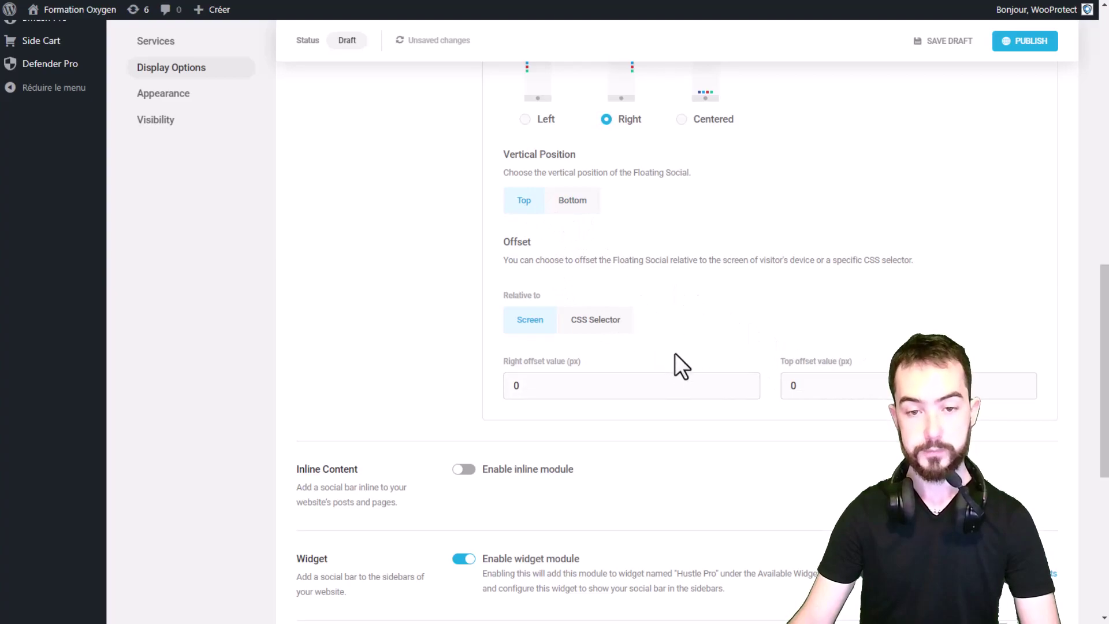
scroll(758, 237, "down", 1)
scroll(752, 227, "down", 3)
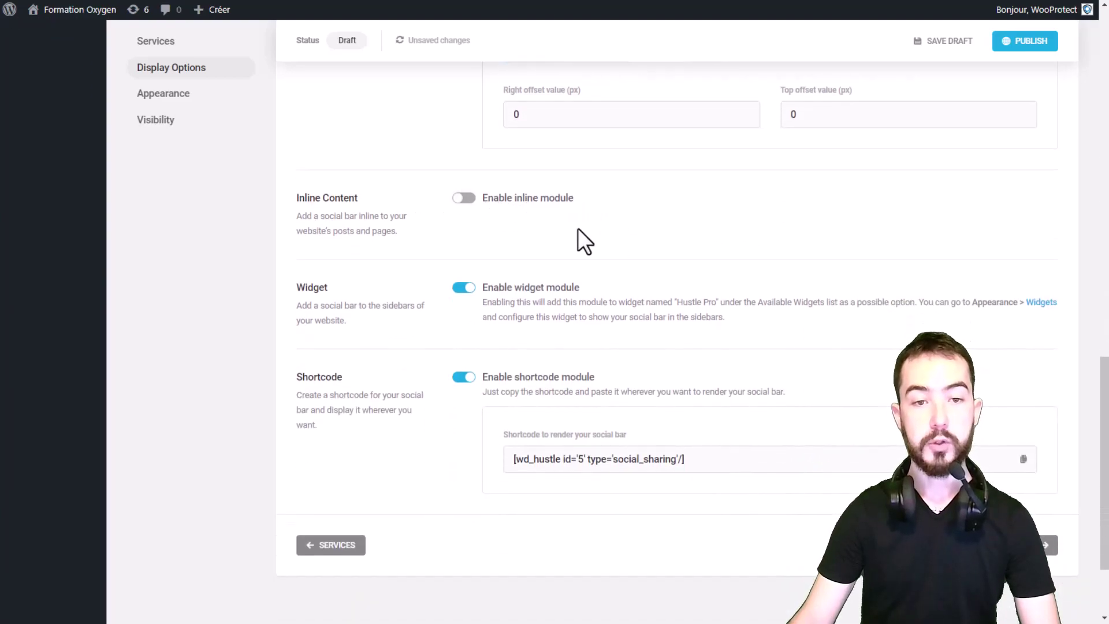
left_click(468, 199)
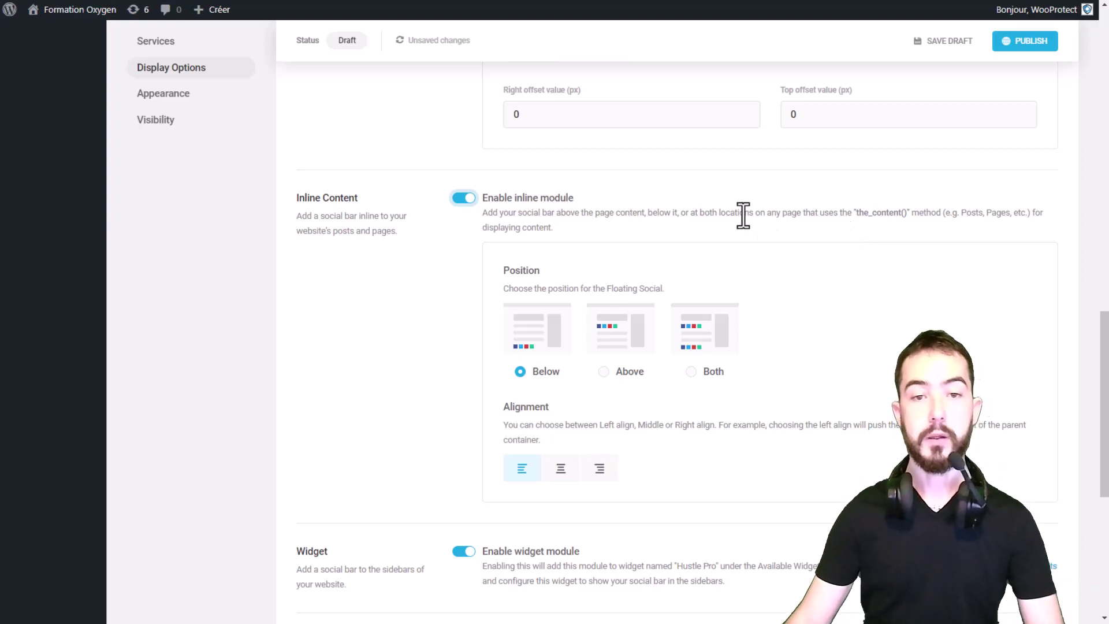
scroll(751, 217, "down", 1)
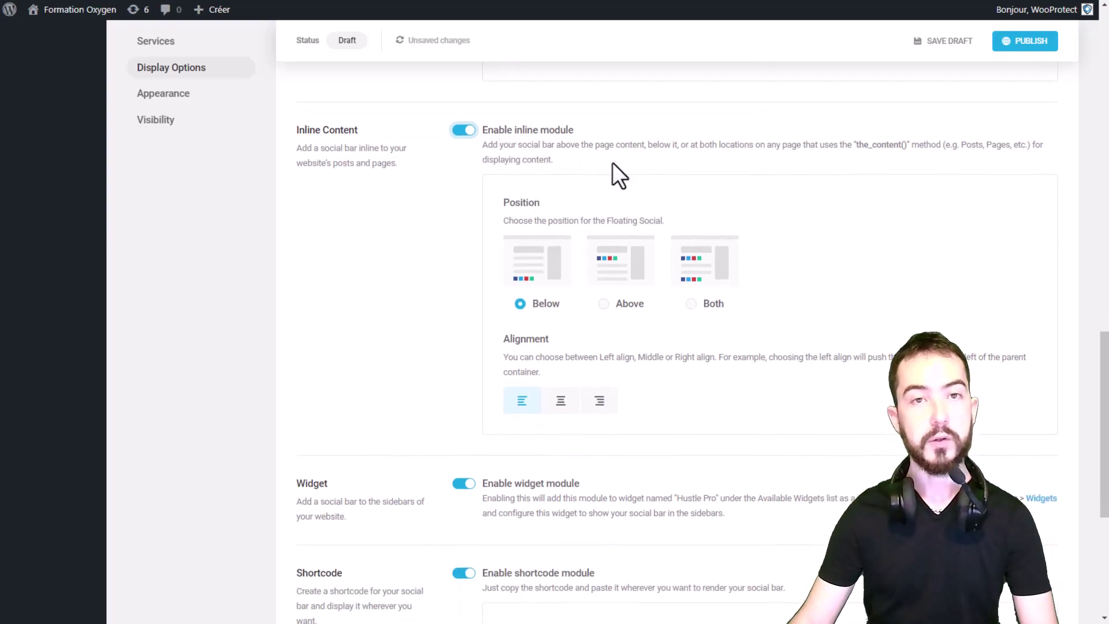
scroll(615, 164, "down", 1)
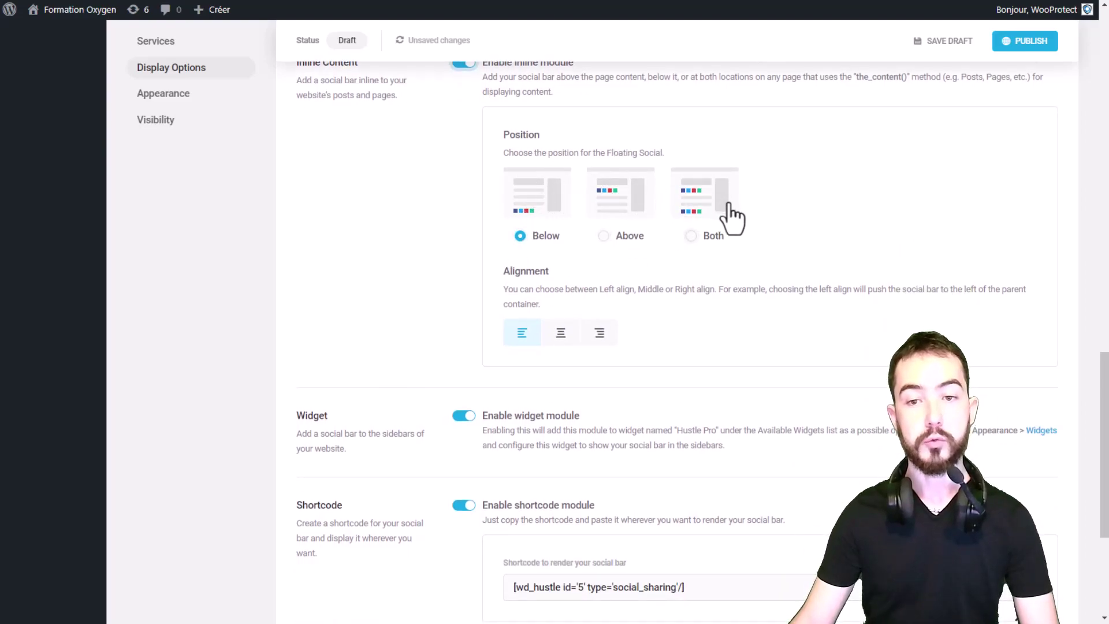
left_click(698, 231)
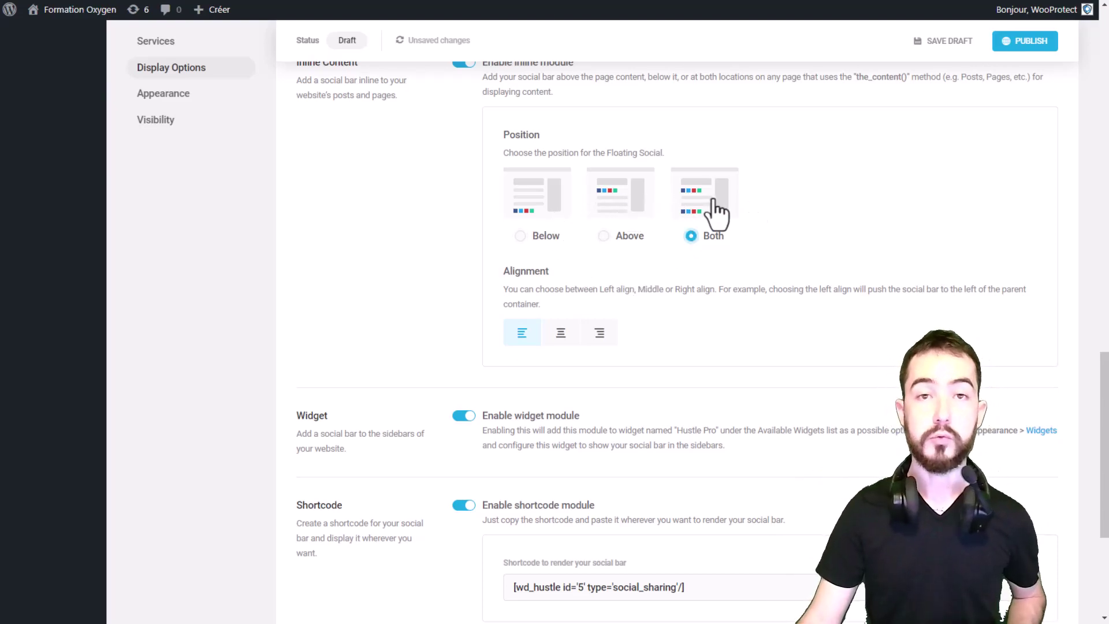
left_click(558, 346)
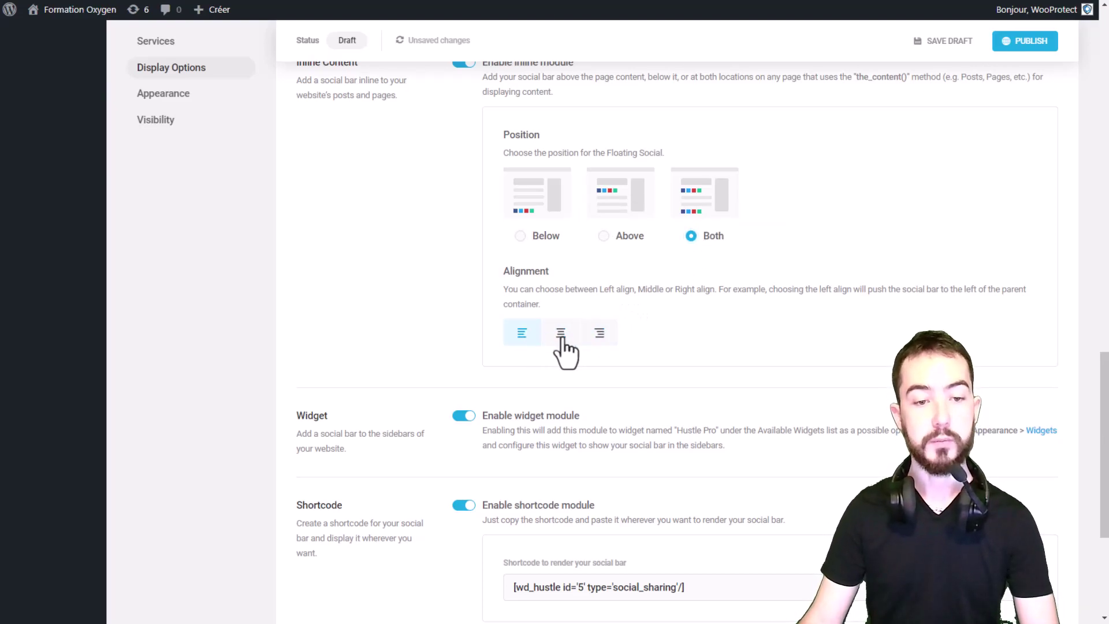
Examine the widget and shortcode module settings, including the shortcode that renders the social bar
scroll(751, 330, "down", 1)
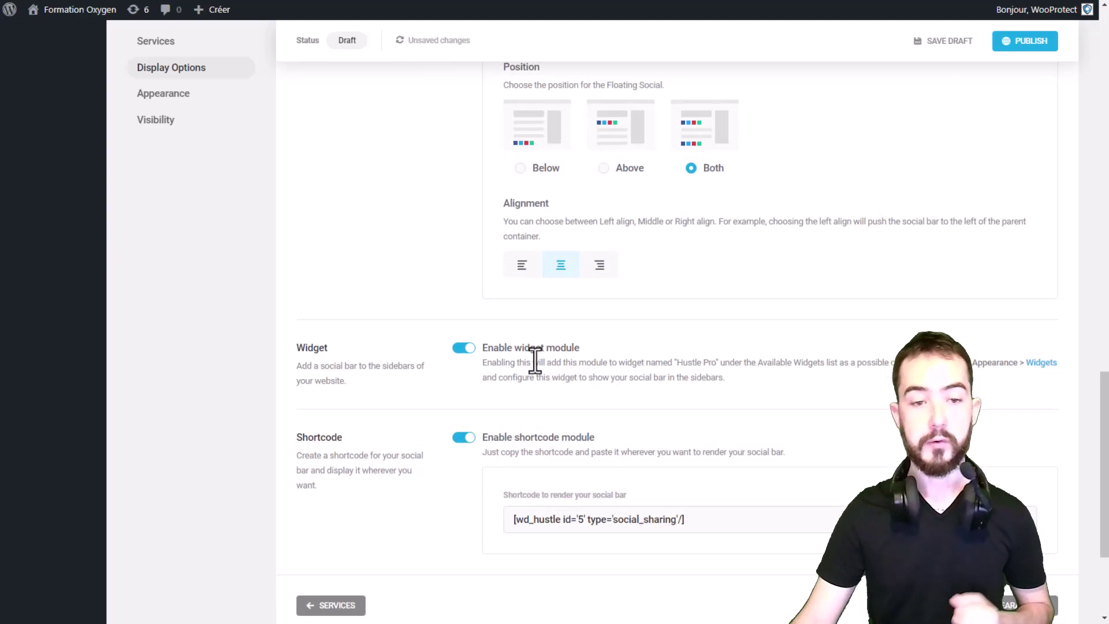
left_click(380, 351)
left_click_drag(342, 438, 298, 444)
scroll(423, 566, "down", 1)
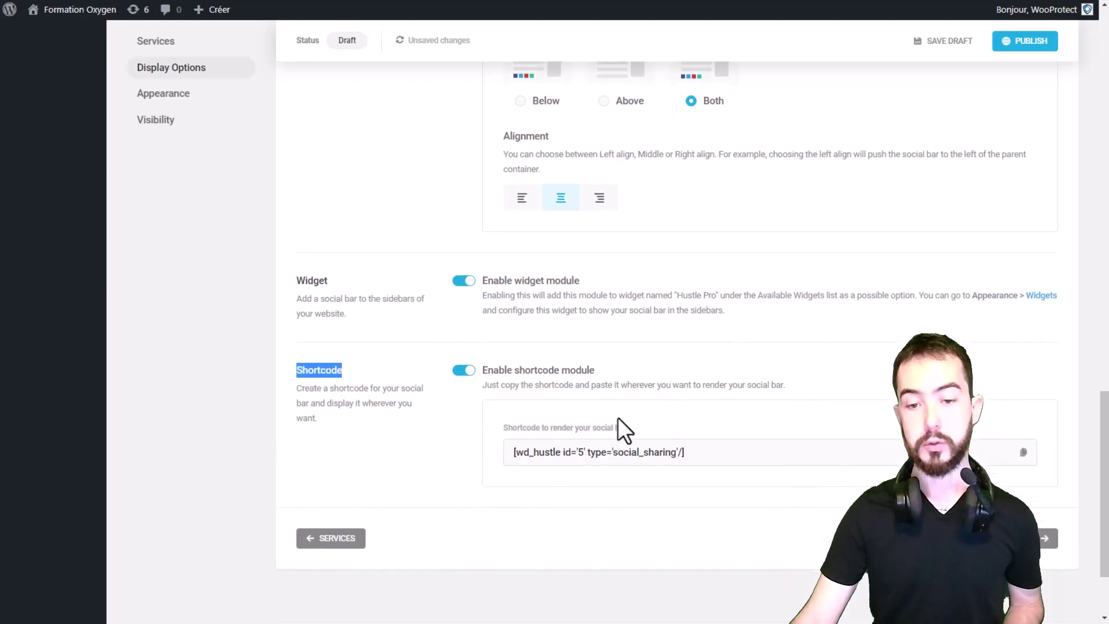
left_click(722, 454)
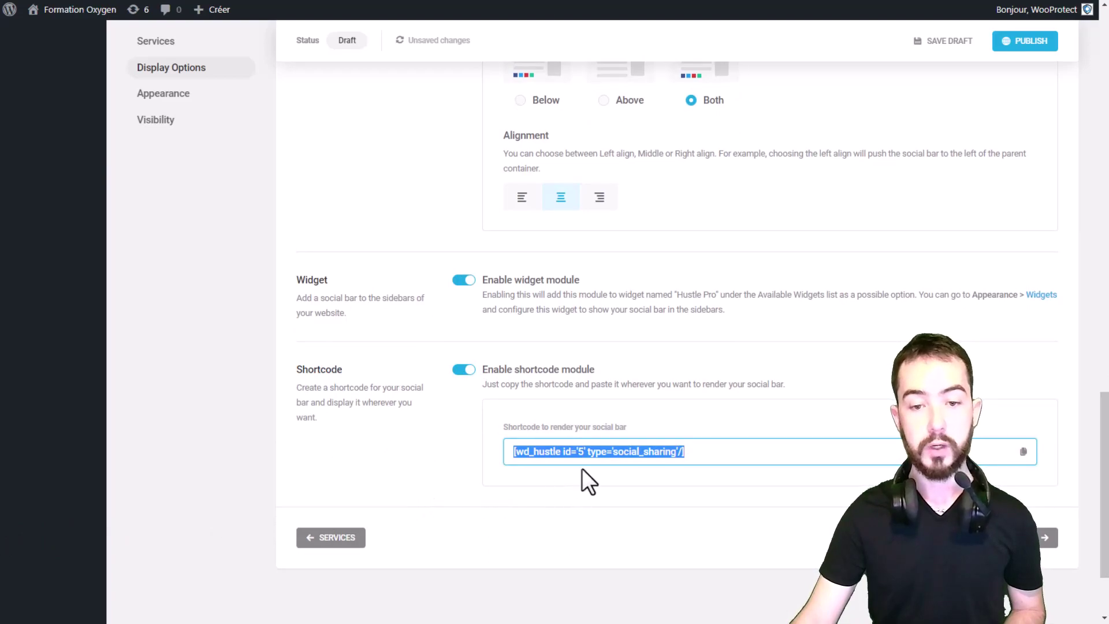
left_click(571, 452)
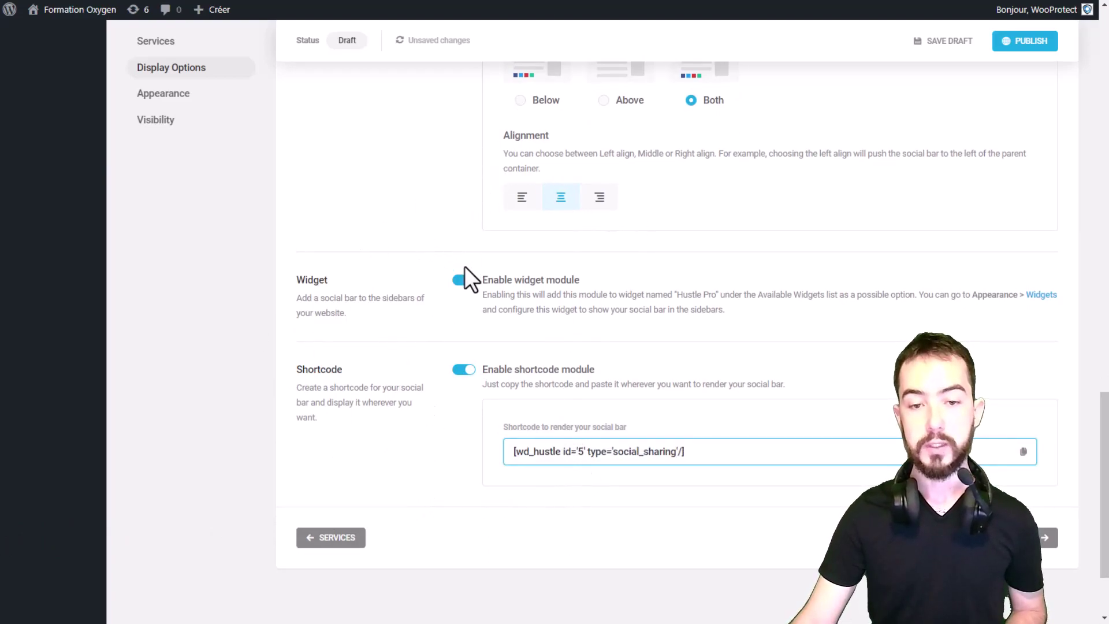
left_click_drag(576, 456, 589, 459)
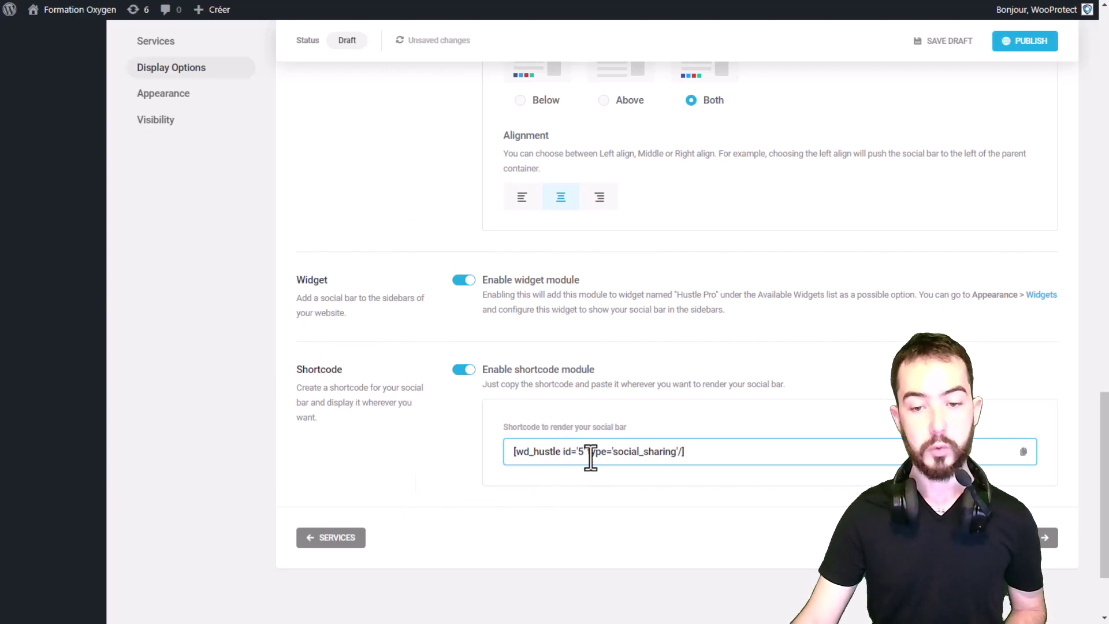
left_click_drag(701, 455, 477, 441)
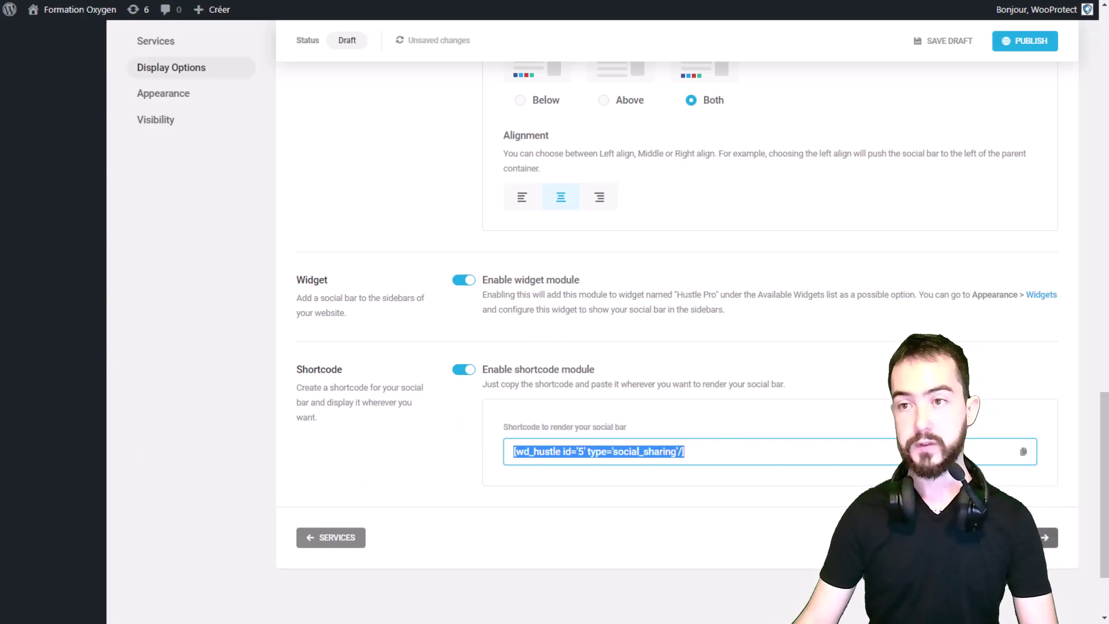
Go to the appearance settings and set the icons style to the filled circle after trying the other styles
left_click(1034, 537)
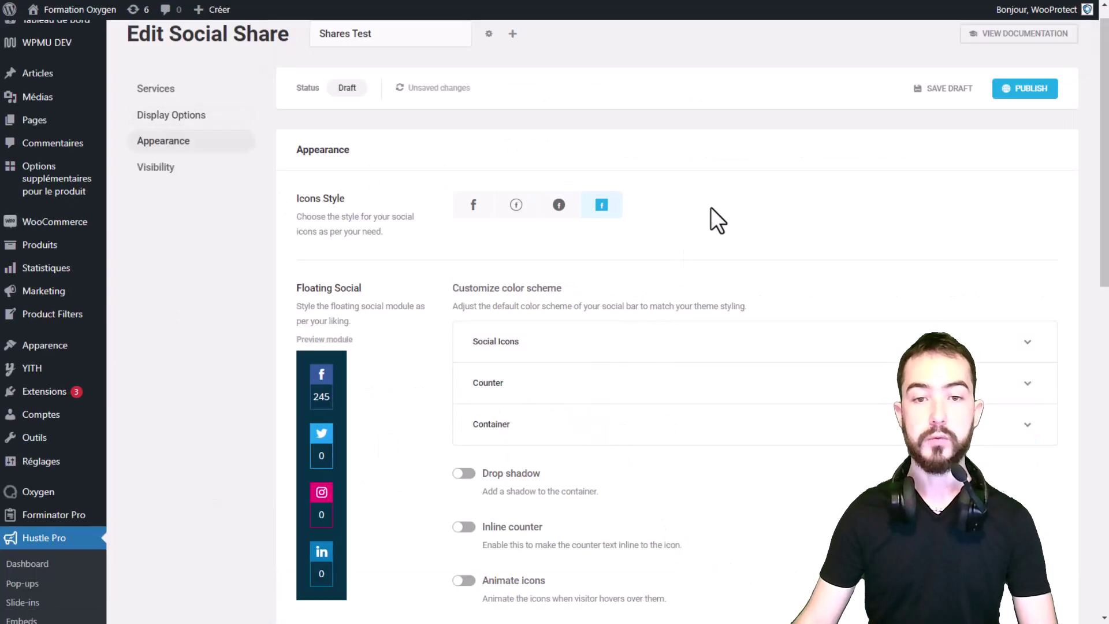
scroll(722, 214, "down", 2)
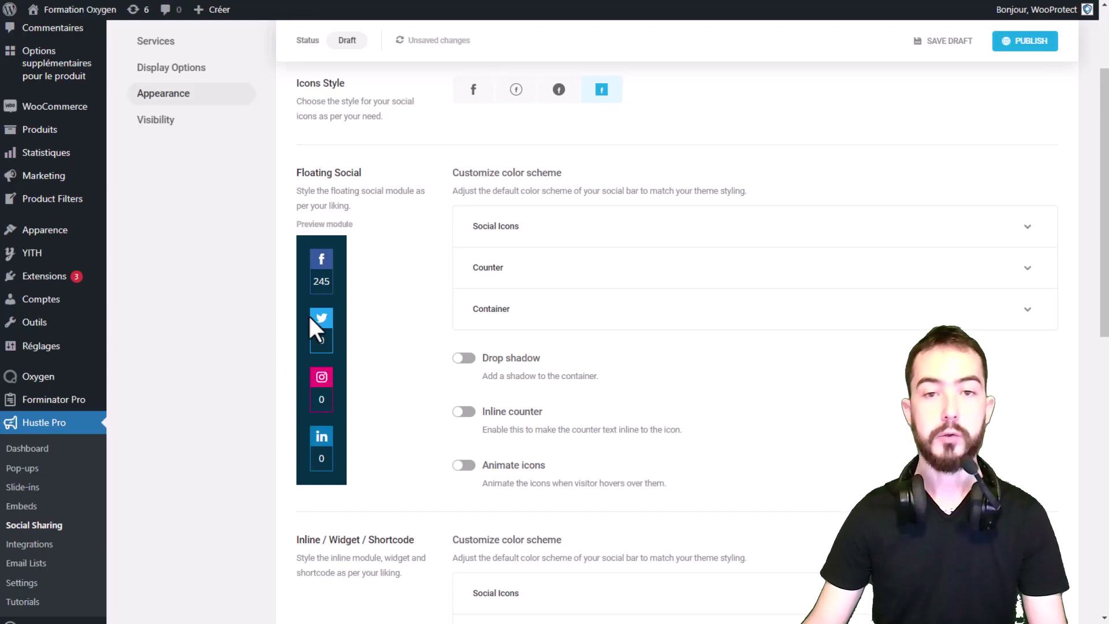
scroll(375, 293, "up", 1)
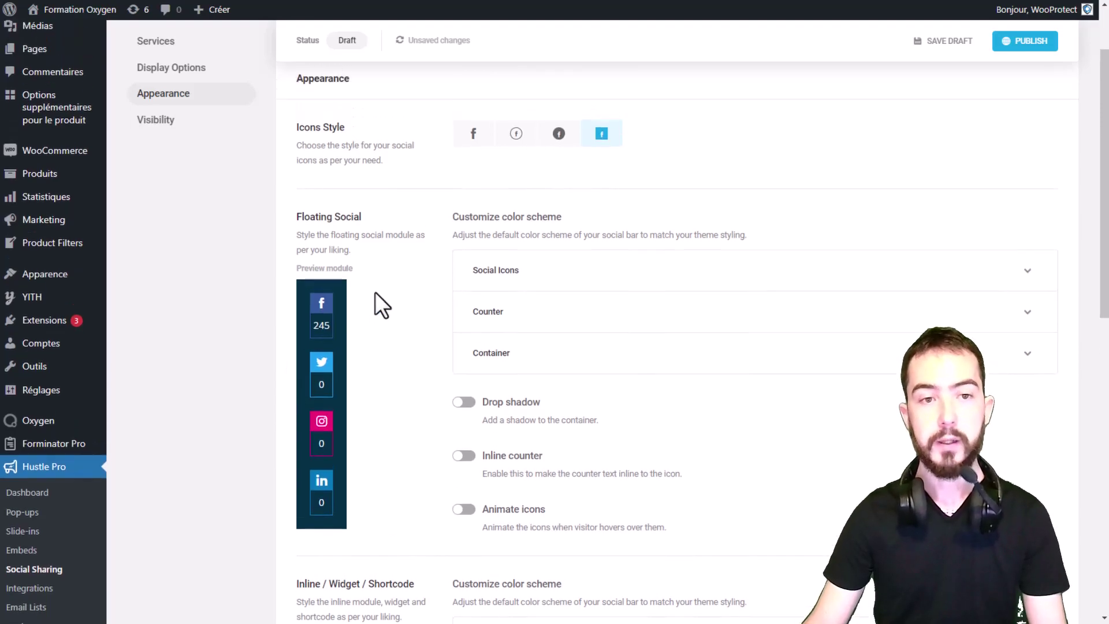
scroll(375, 292, "up", 3)
left_click(546, 231)
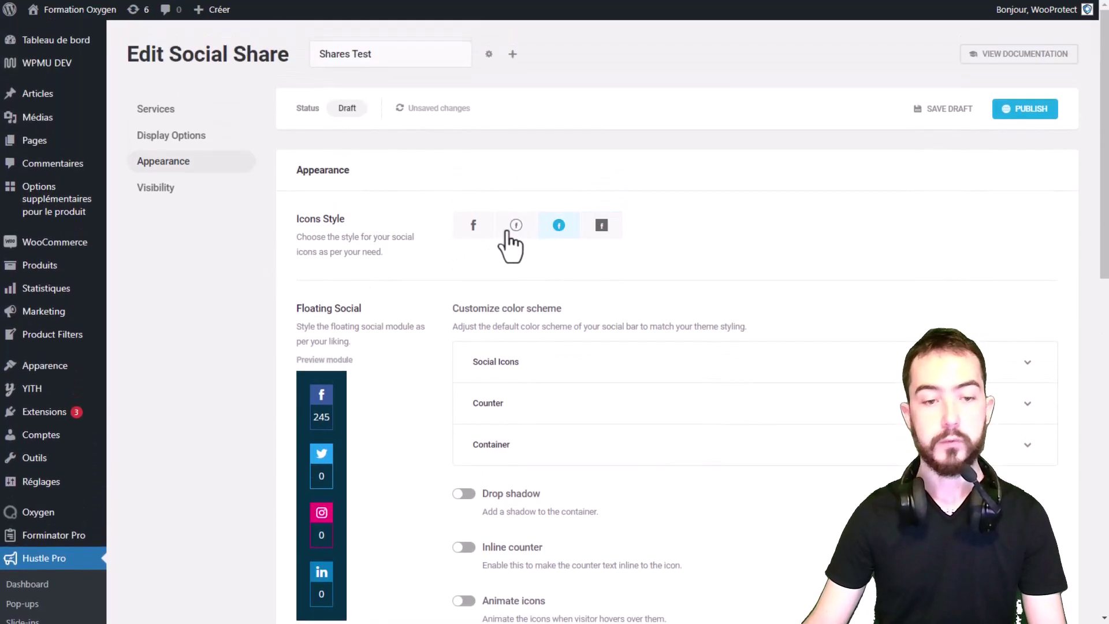
left_click(516, 227)
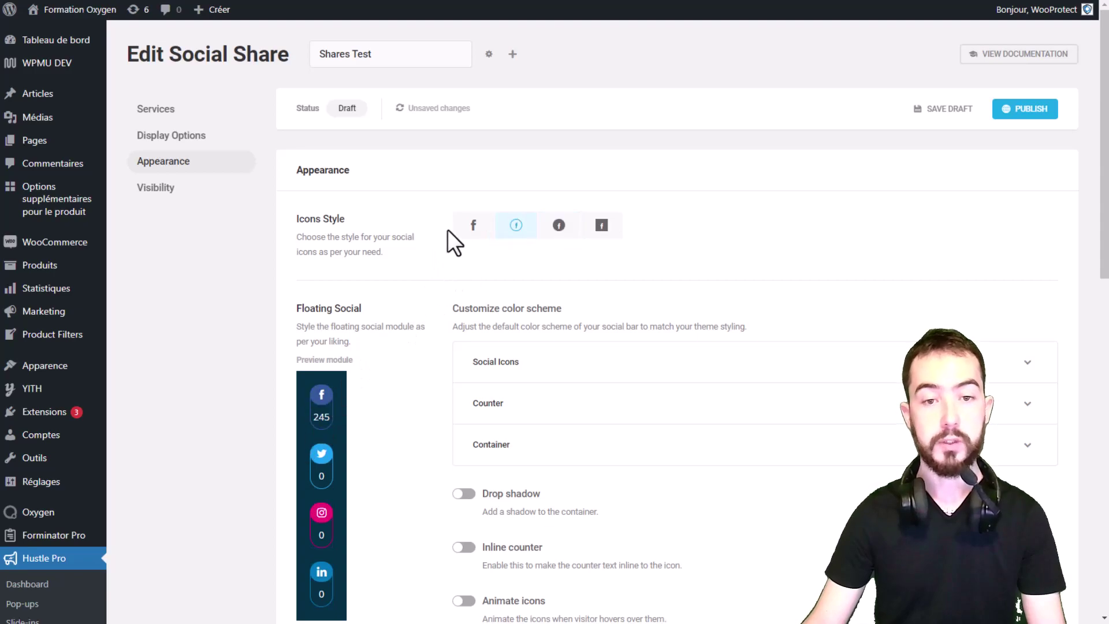
left_click(461, 230)
left_click(572, 230)
Review the Floating Social preview and styling settings, and return to the display options
scroll(591, 212, "down", 4)
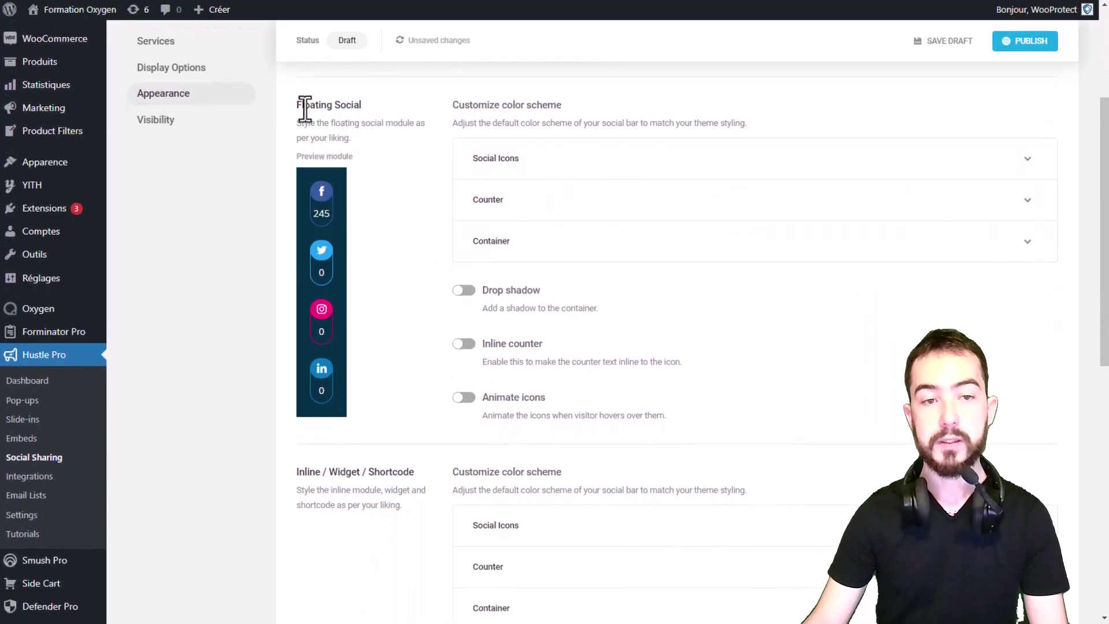
left_click_drag(299, 107, 357, 108)
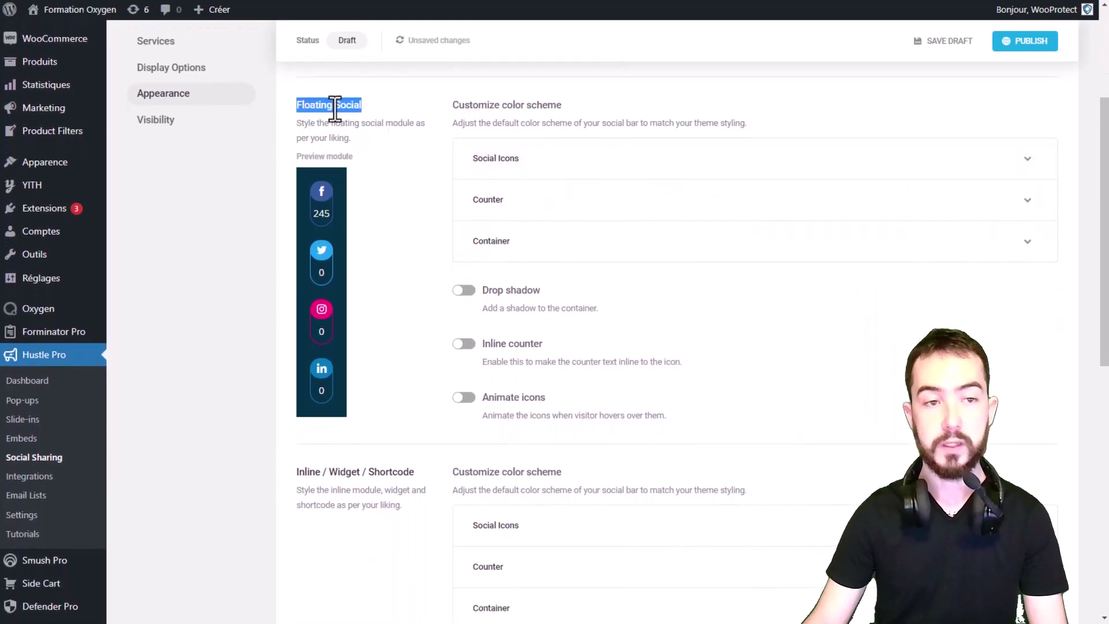
left_click(173, 68)
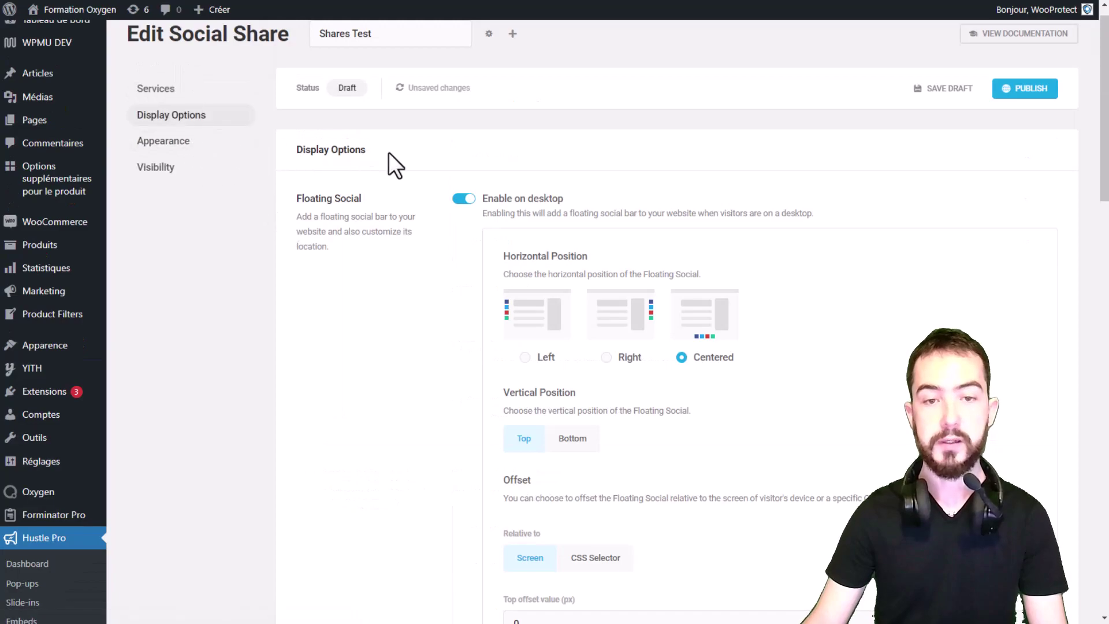
Review the display options for the floating social bar on desktop and mobile, the inline content, the widget and the shortcode
scroll(389, 168, "down", 1)
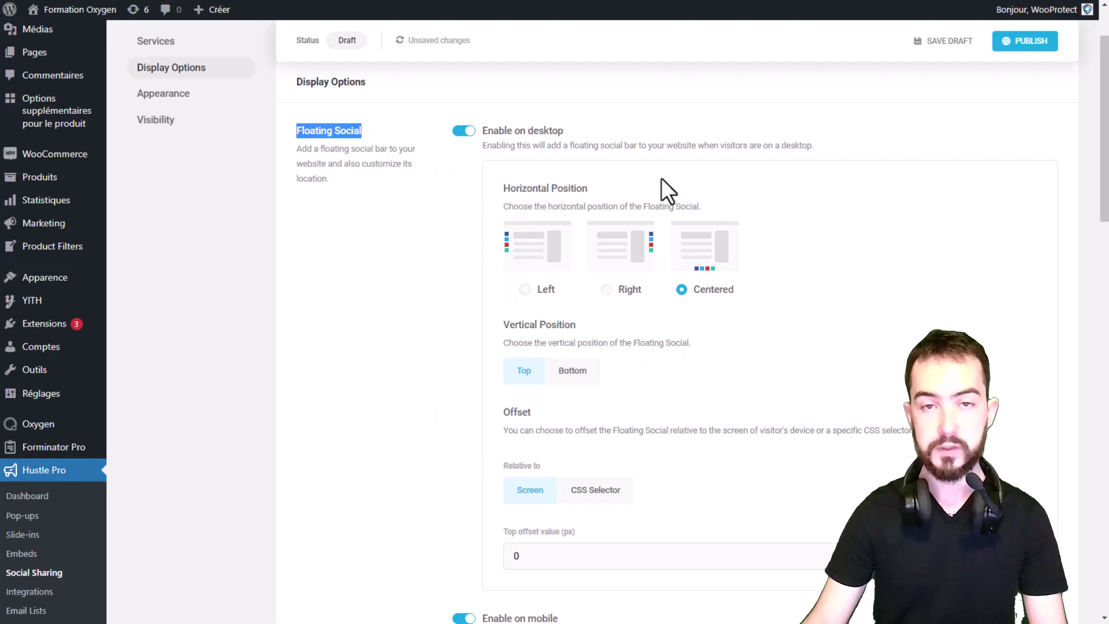
scroll(685, 167, "down", 12)
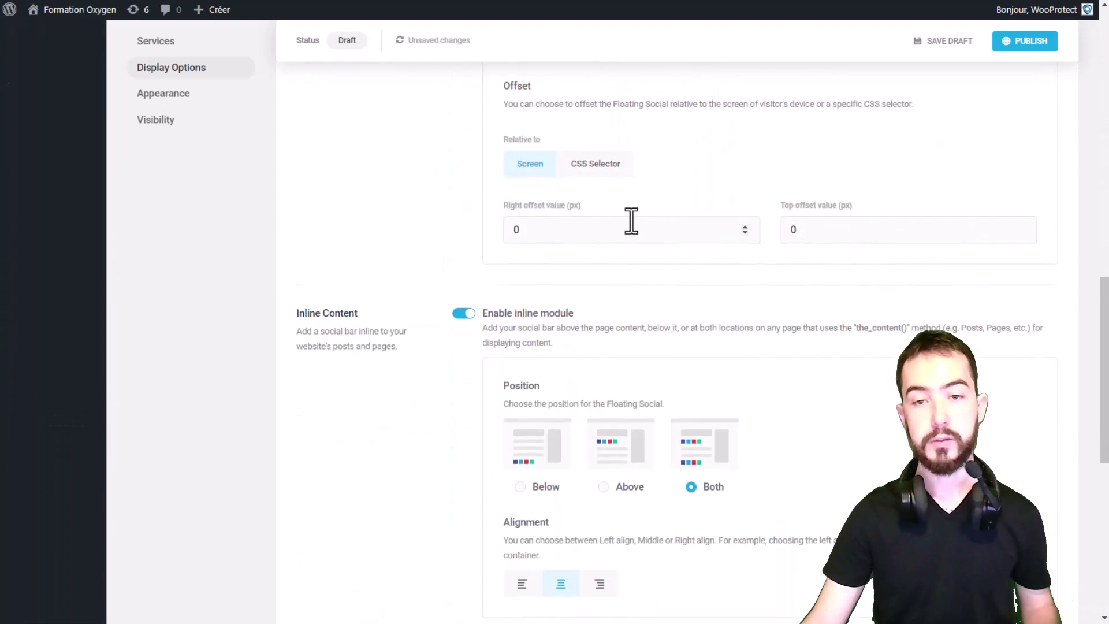
scroll(630, 221, "up", 8)
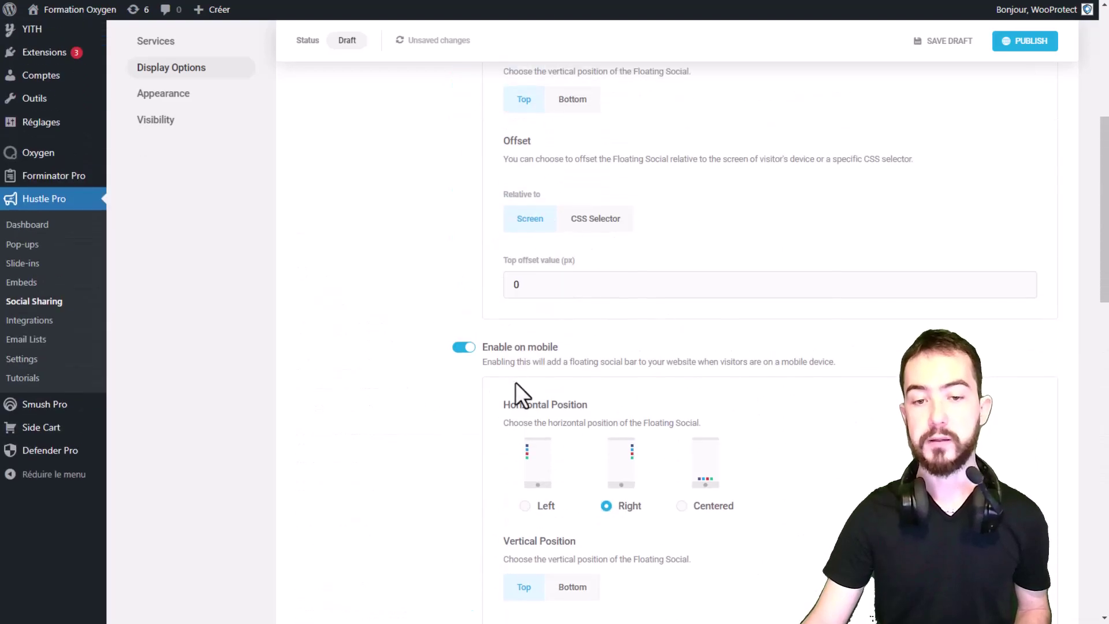
scroll(414, 268, "down", 9)
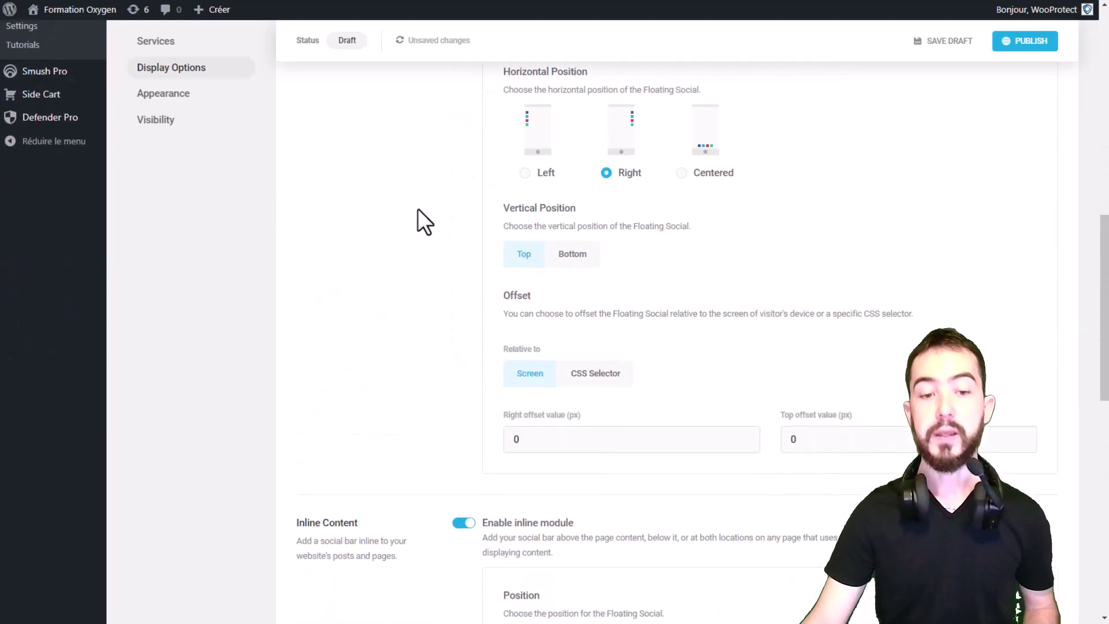
scroll(404, 215, "down", 1)
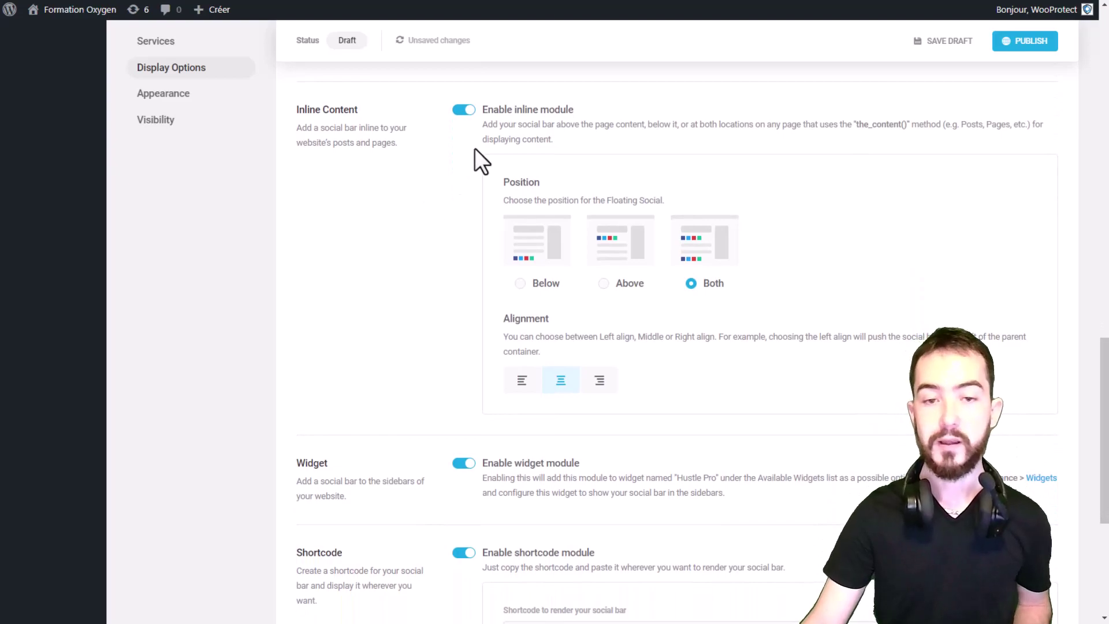
scroll(415, 297, "down", 2)
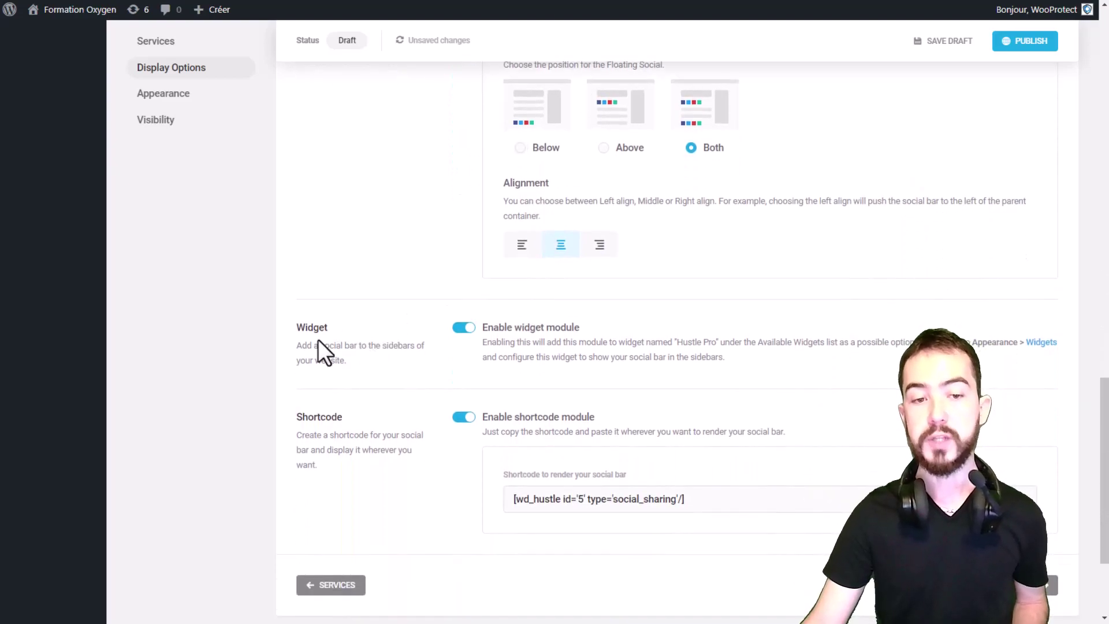
scroll(300, 428, "up", 2)
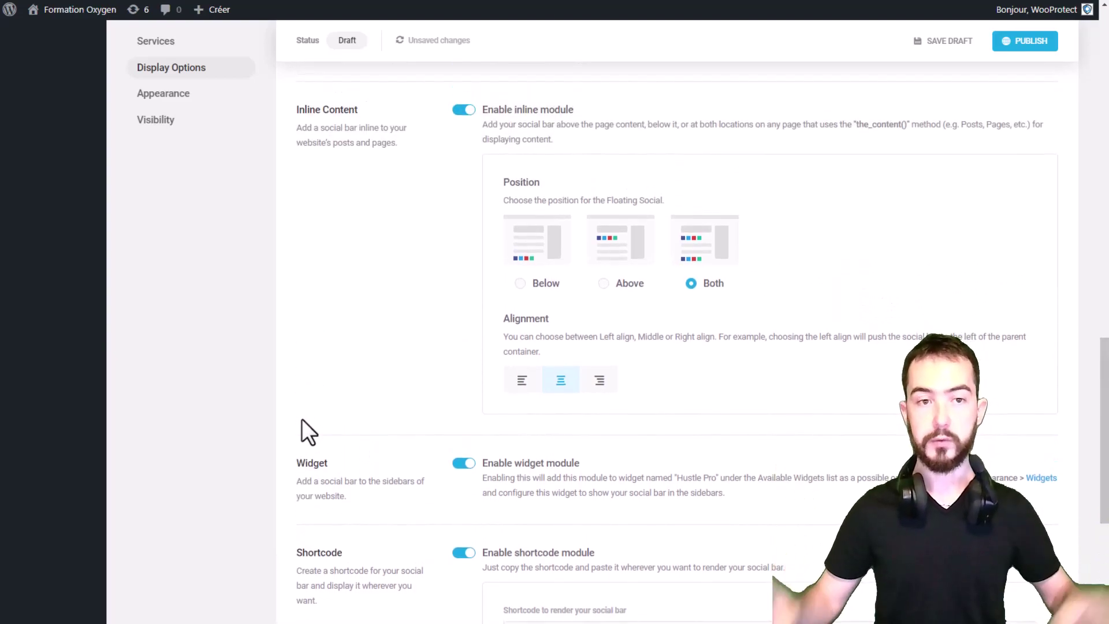
Open the appearance settings and compare the styling options of the Floating Social section with those of the Inline / Widget / Shortcode section
left_click(166, 95)
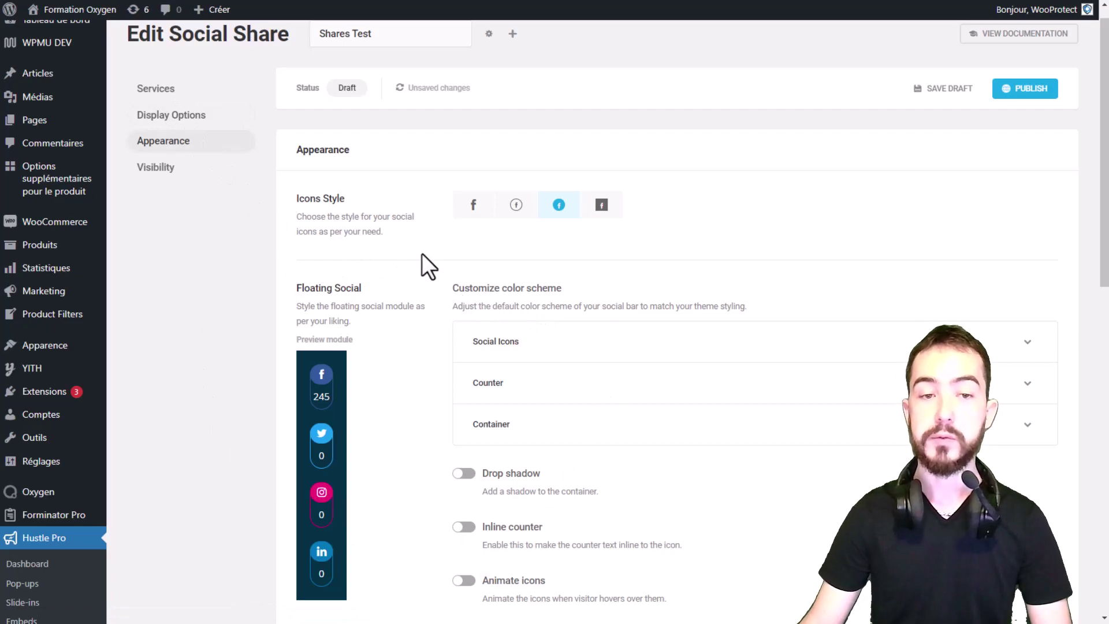
scroll(366, 344, "down", 5)
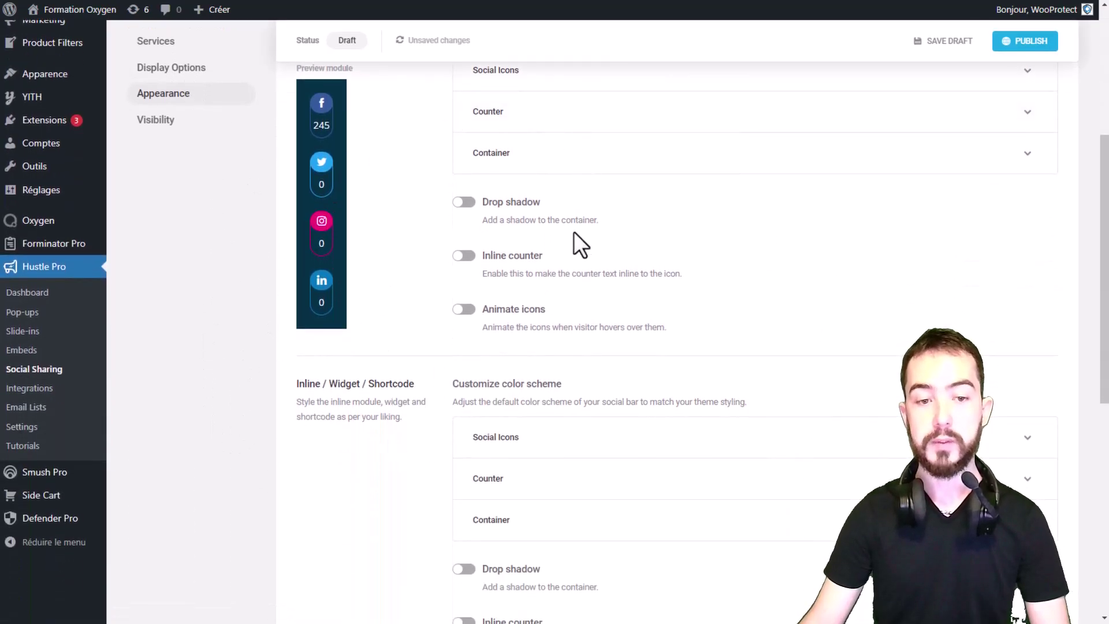
scroll(528, 250, "up", 2)
scroll(438, 340, "down", 4)
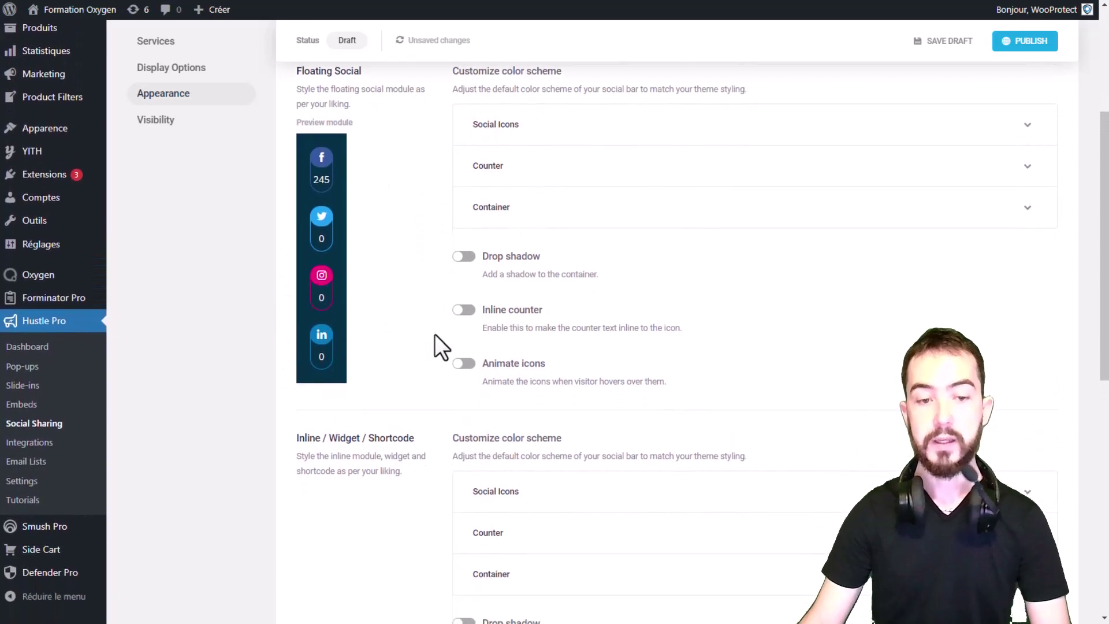
scroll(491, 405, "down", 2)
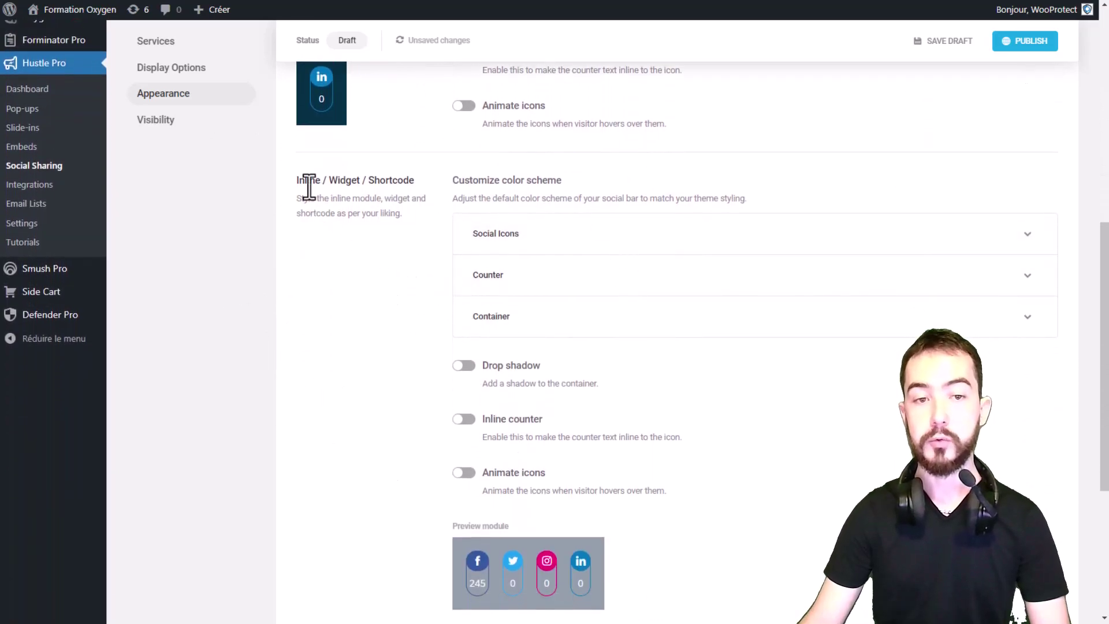
left_click_drag(335, 186, 375, 196)
left_click(386, 208)
scroll(385, 221, "up", 6)
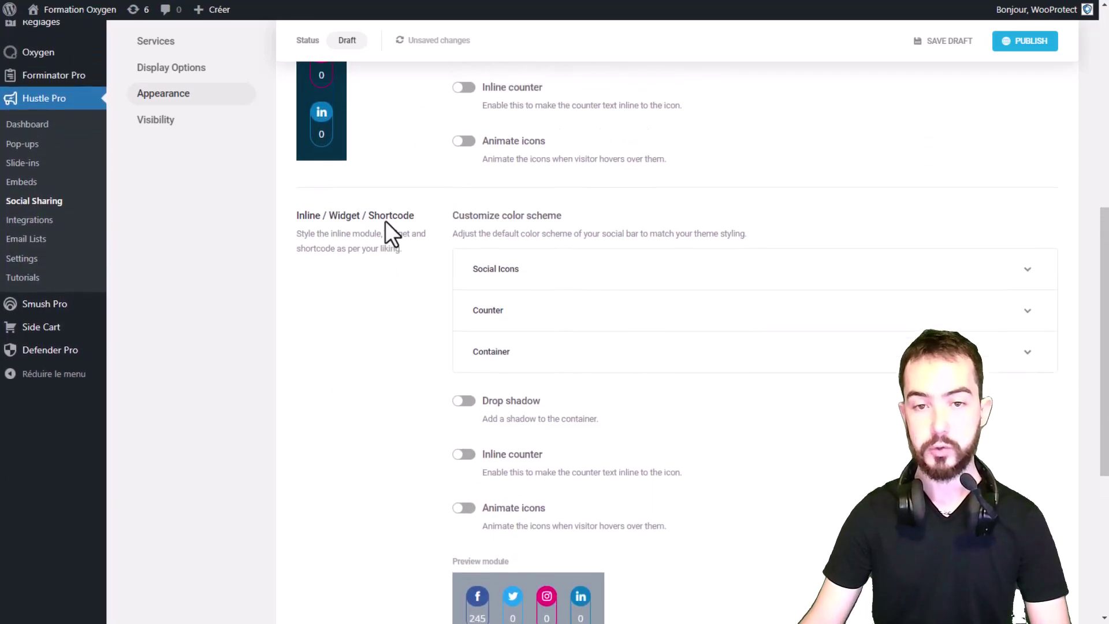
scroll(483, 537, "down", 6)
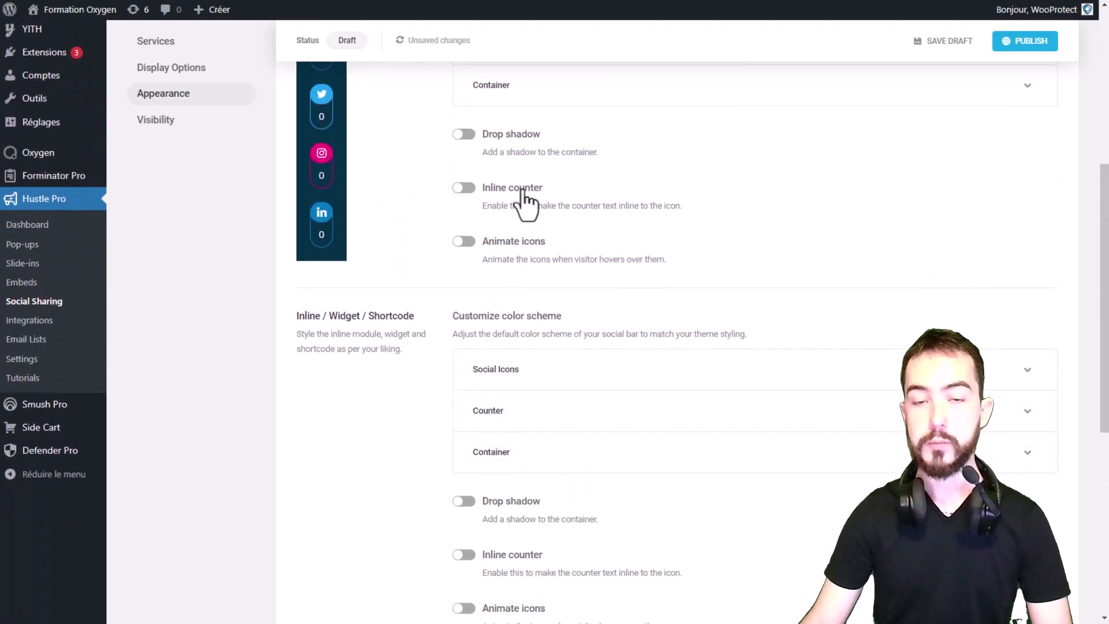
scroll(525, 210, "up", 6)
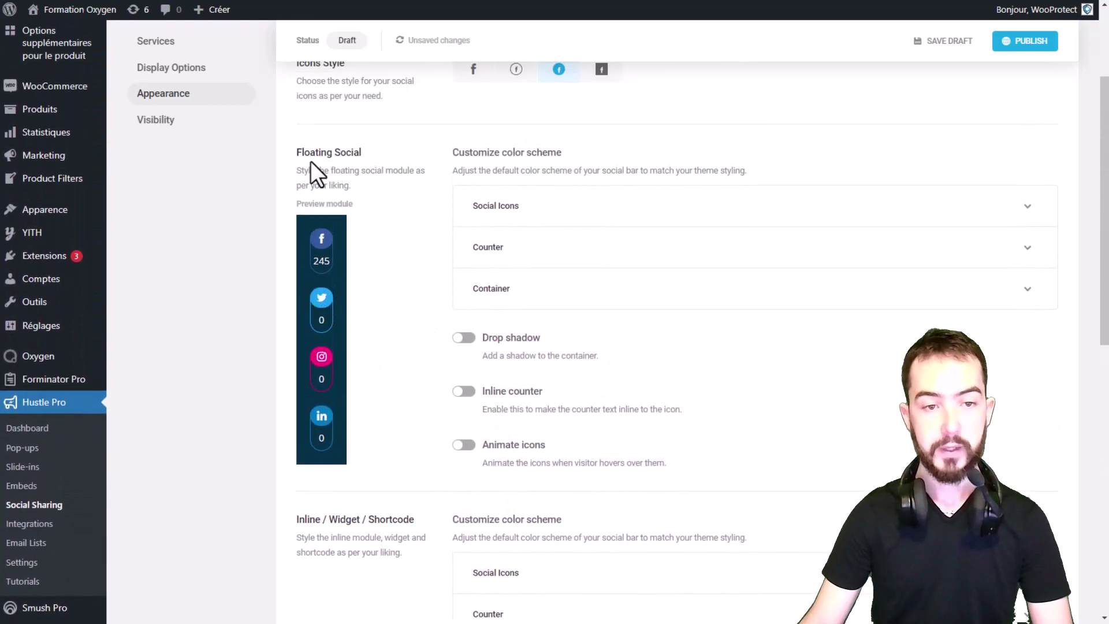
triple_click(359, 153)
Try custom Floating Social icon colors with the icon background at #8e0000, and restore the default colors
left_click(532, 219)
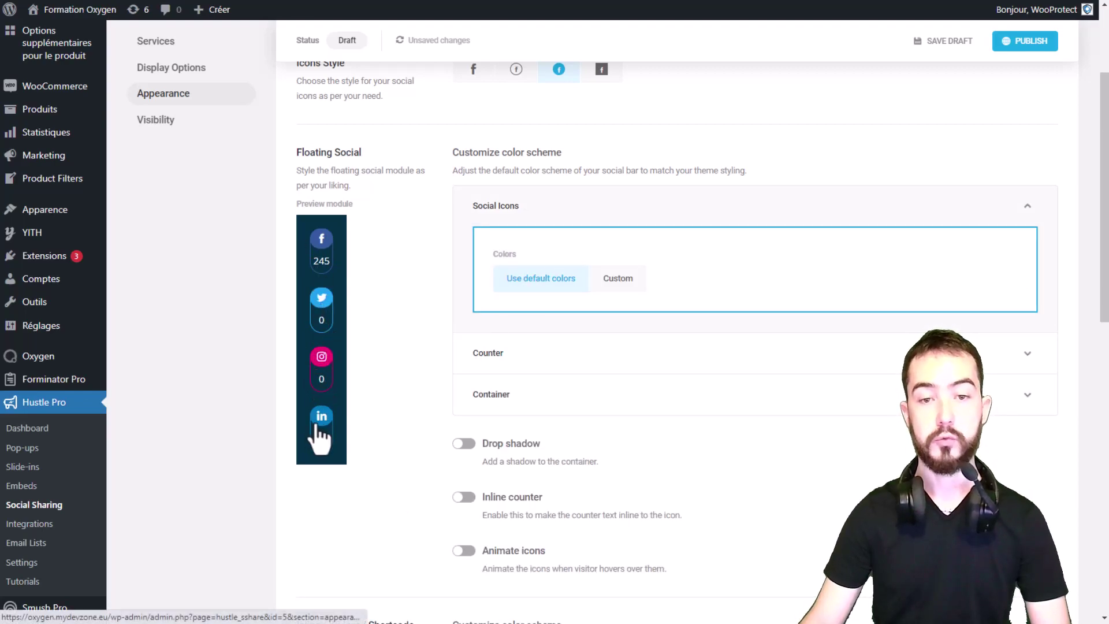
left_click(618, 279)
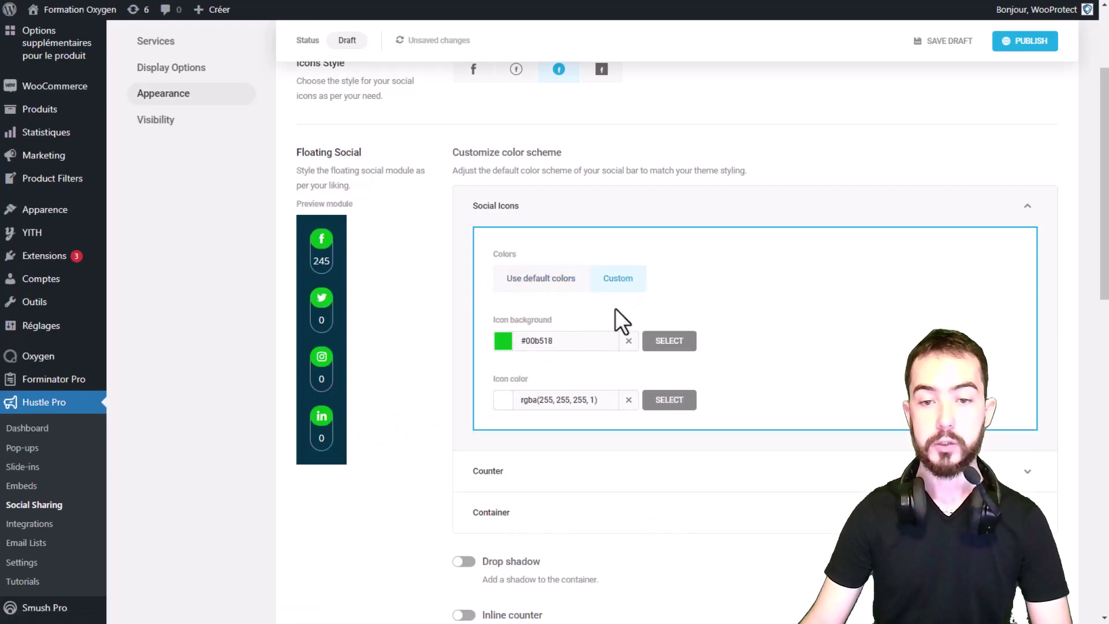
left_click(496, 345)
left_click_drag(523, 413, 495, 437)
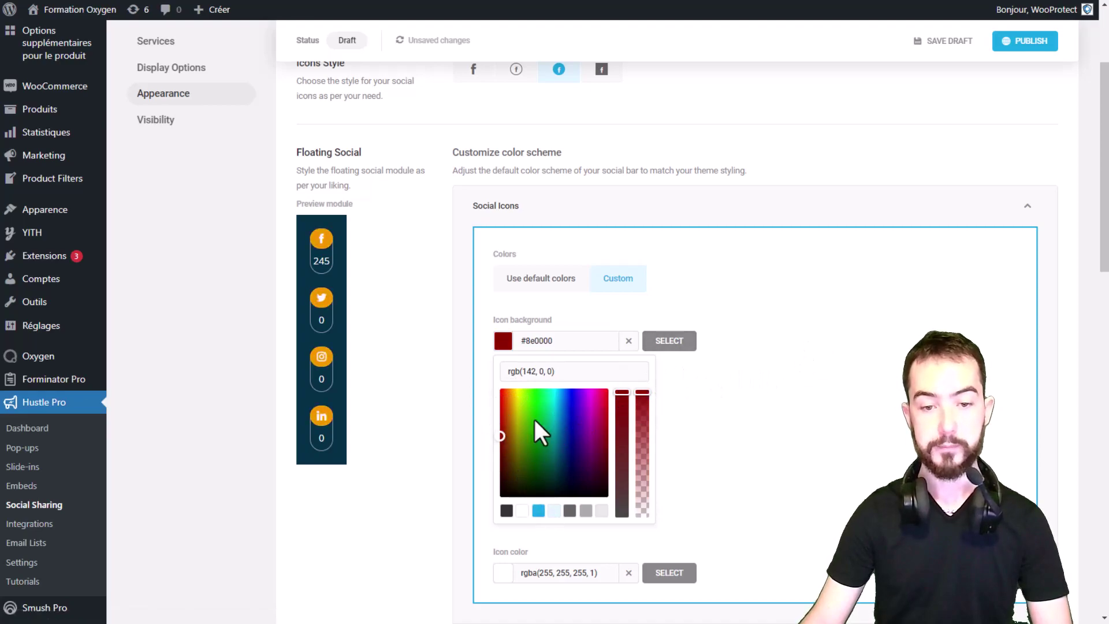
left_click(814, 350)
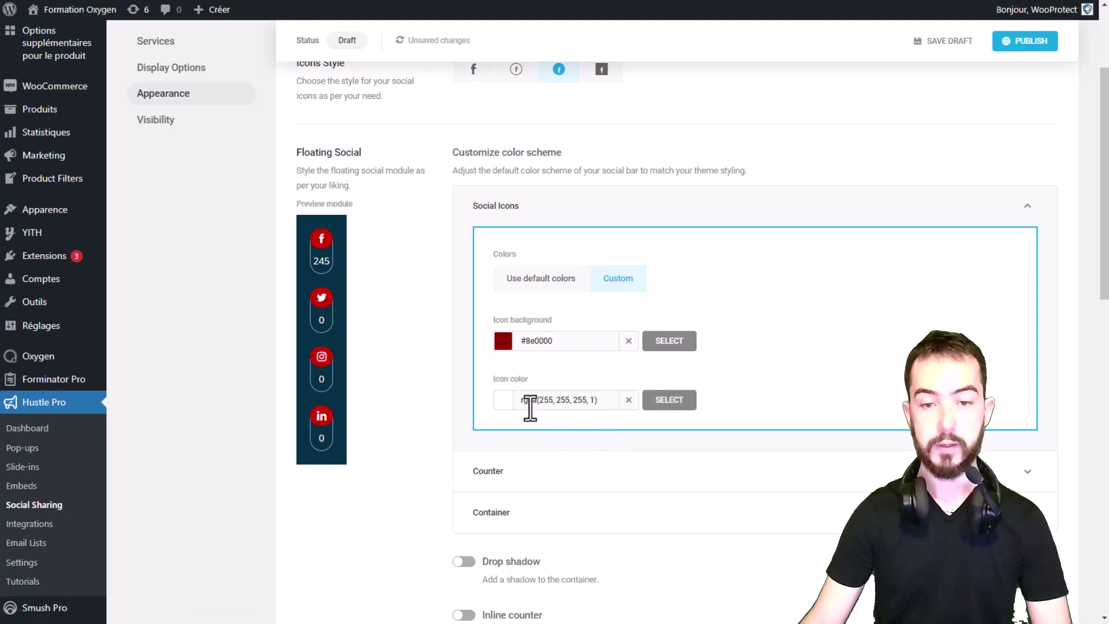
left_click(628, 343)
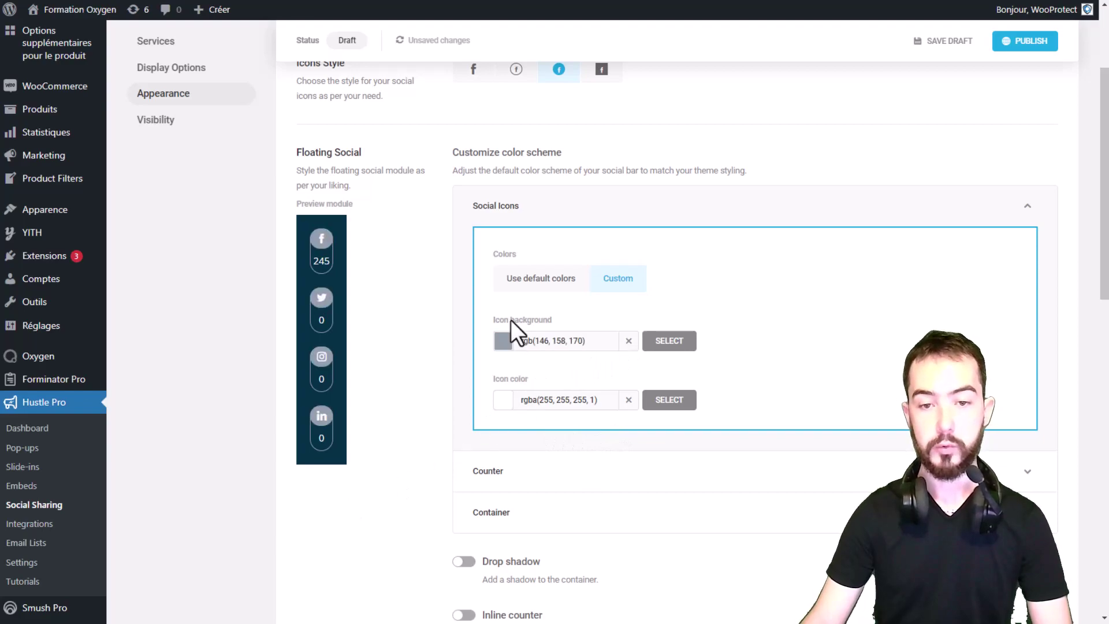
left_click(537, 280)
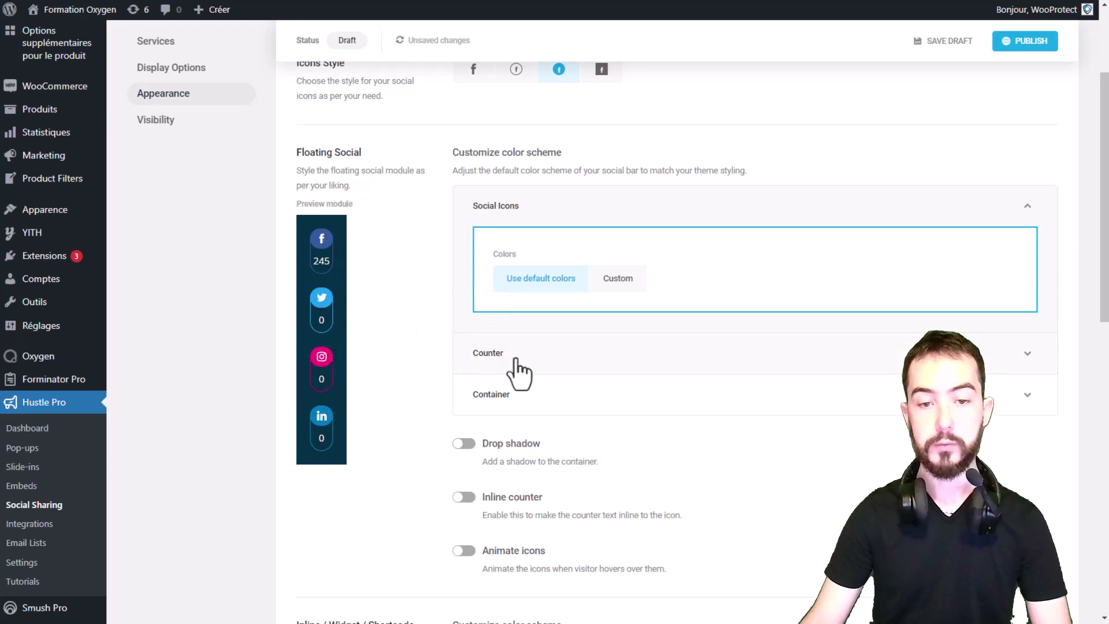
Try #db0606 as the text color of the Floating Social counter, and reset the color to its default
left_click(512, 357)
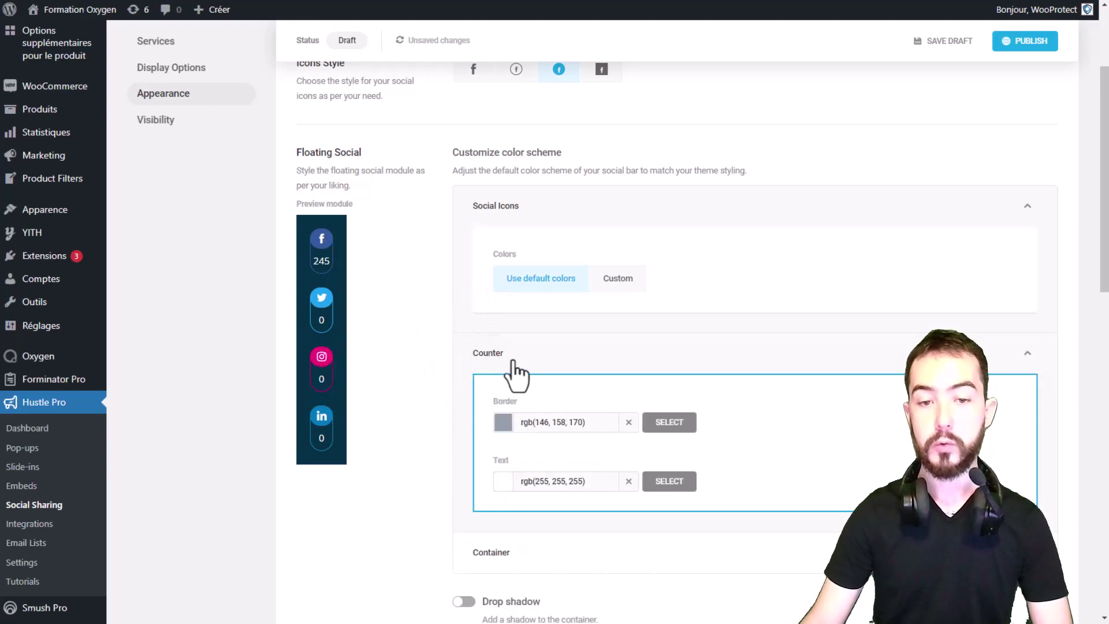
left_click(503, 481)
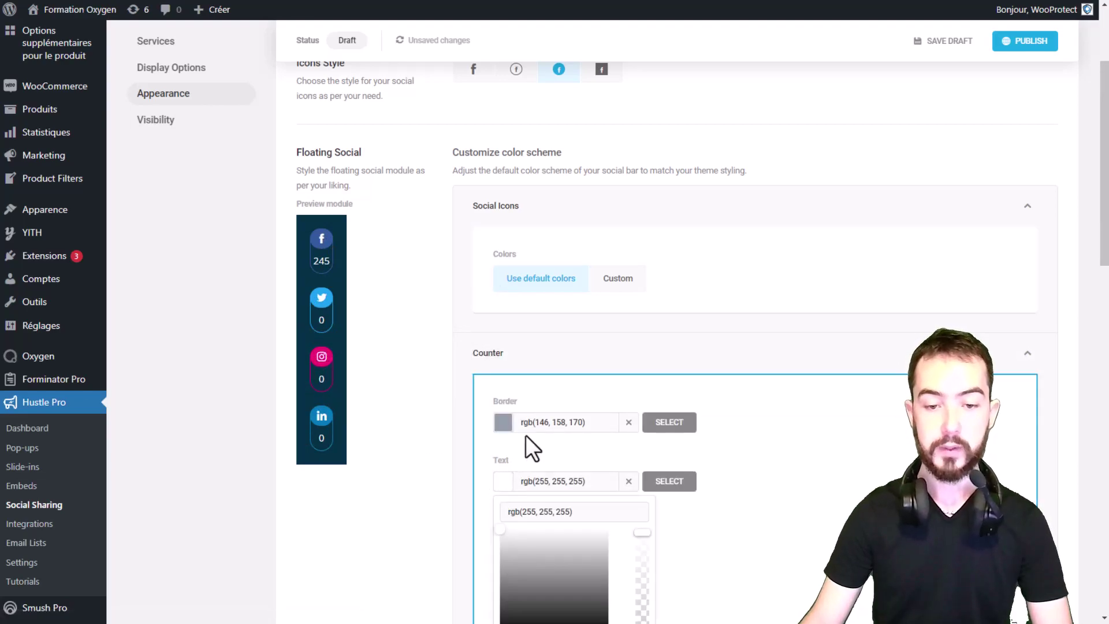
scroll(554, 450, "down", 2)
left_click(624, 448)
left_click(584, 426)
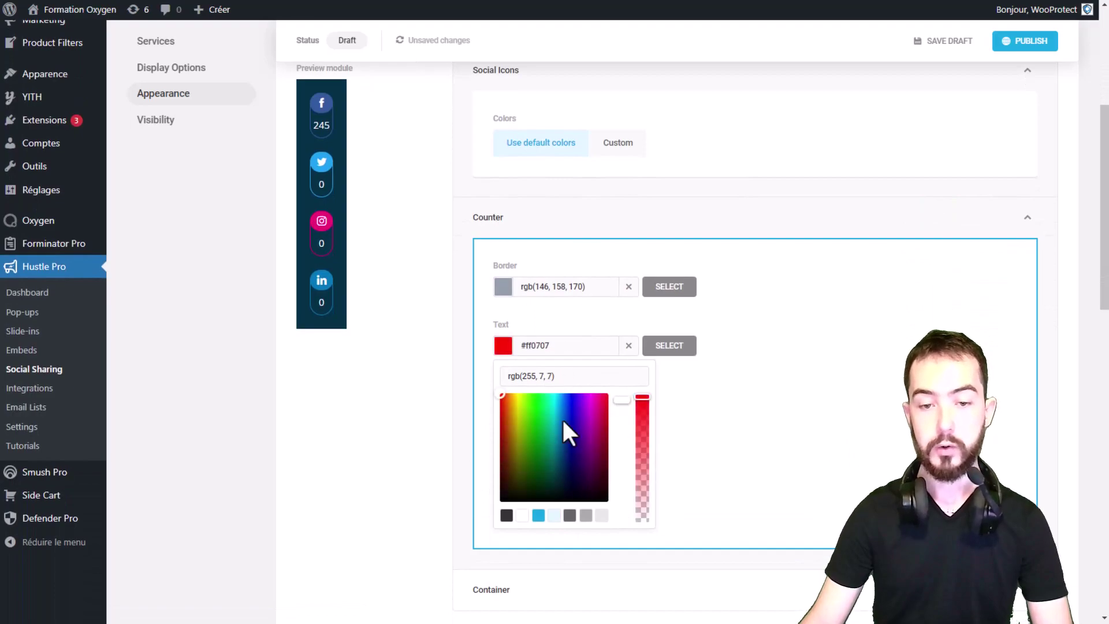
left_click(352, 411)
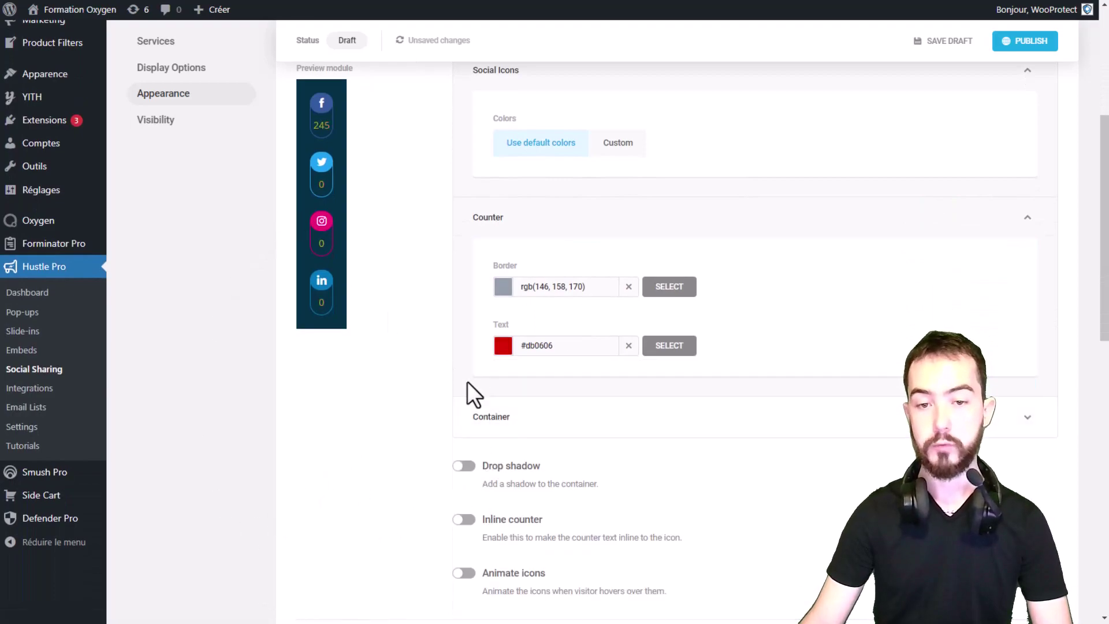
left_click(629, 345)
Try #001221 as the background color of the Floating Social container, and reset the color to its default
scroll(347, 399, "down", 3)
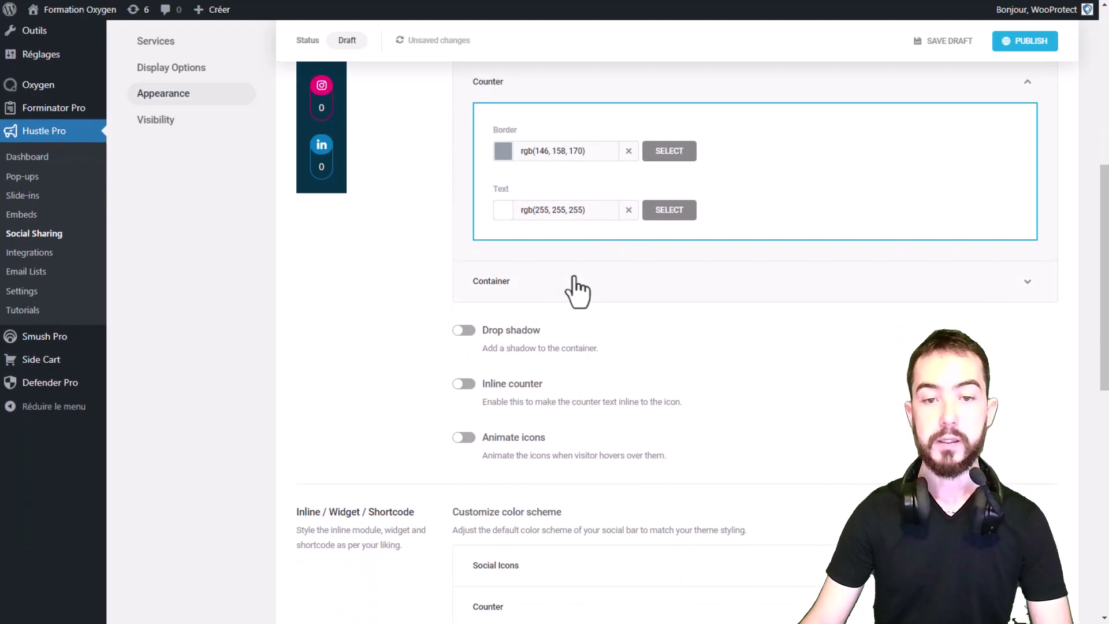
left_click(572, 282)
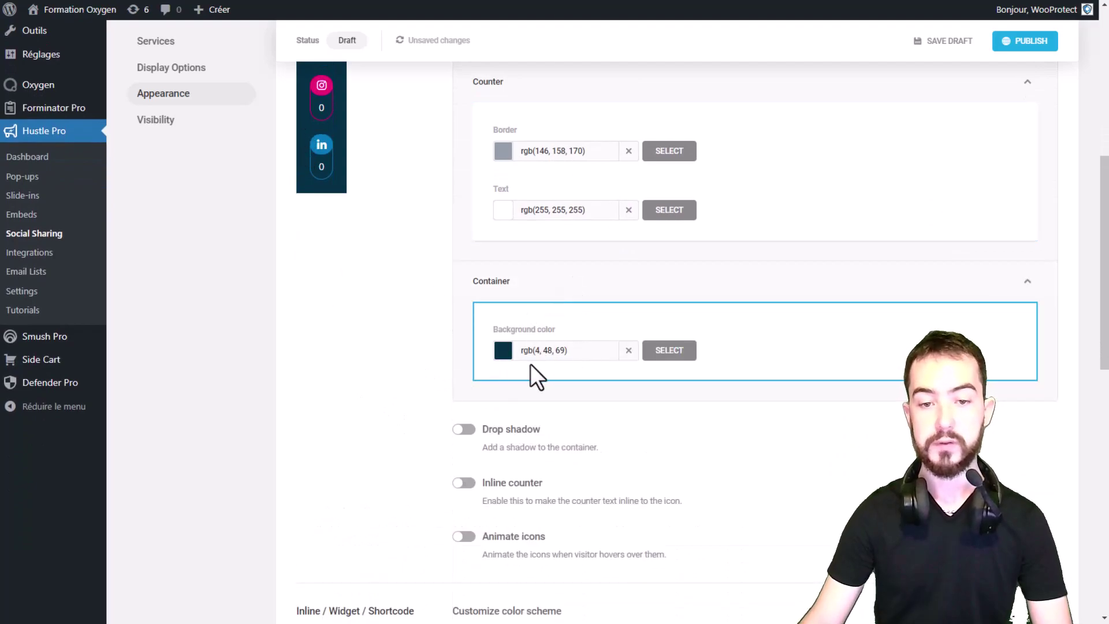
left_click(503, 353)
left_click_drag(528, 485, 562, 492)
scroll(378, 371, "up", 1)
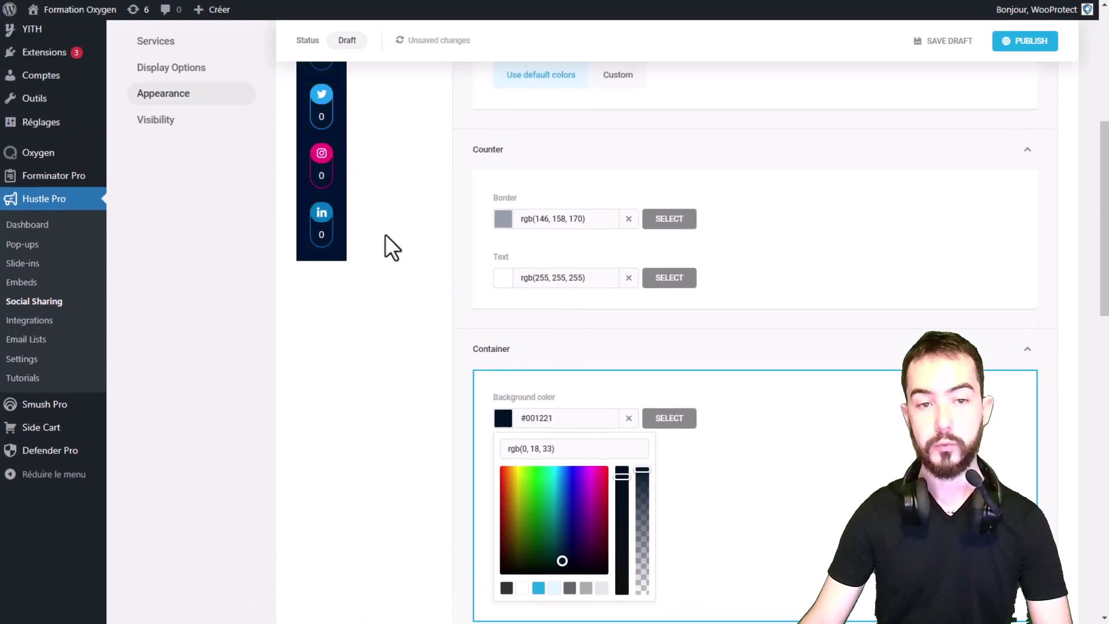
left_click(415, 358)
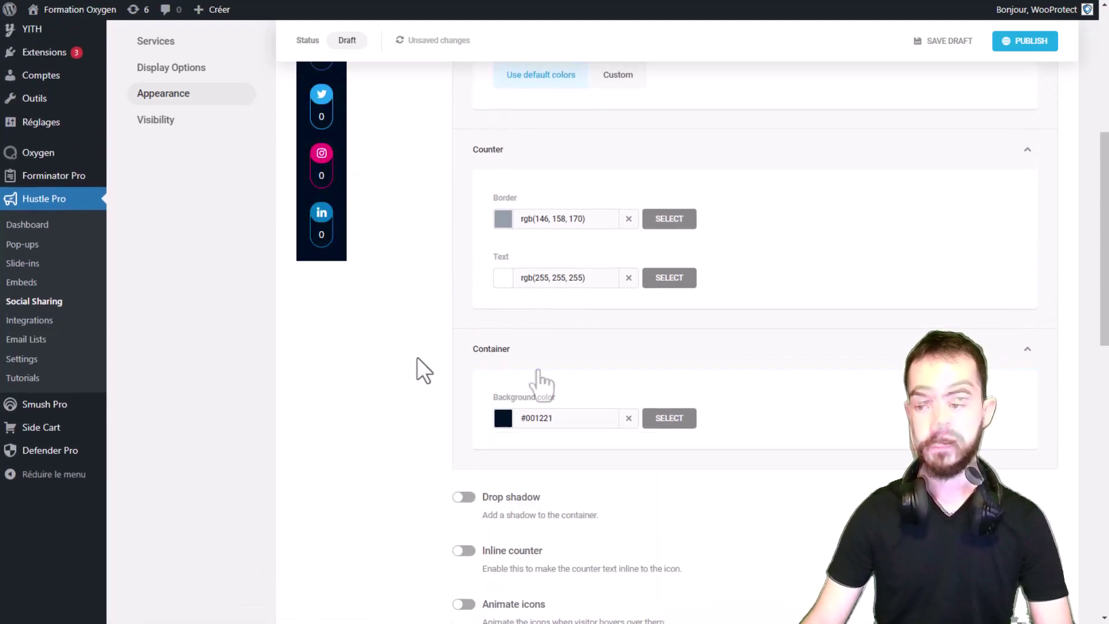
left_click(628, 424)
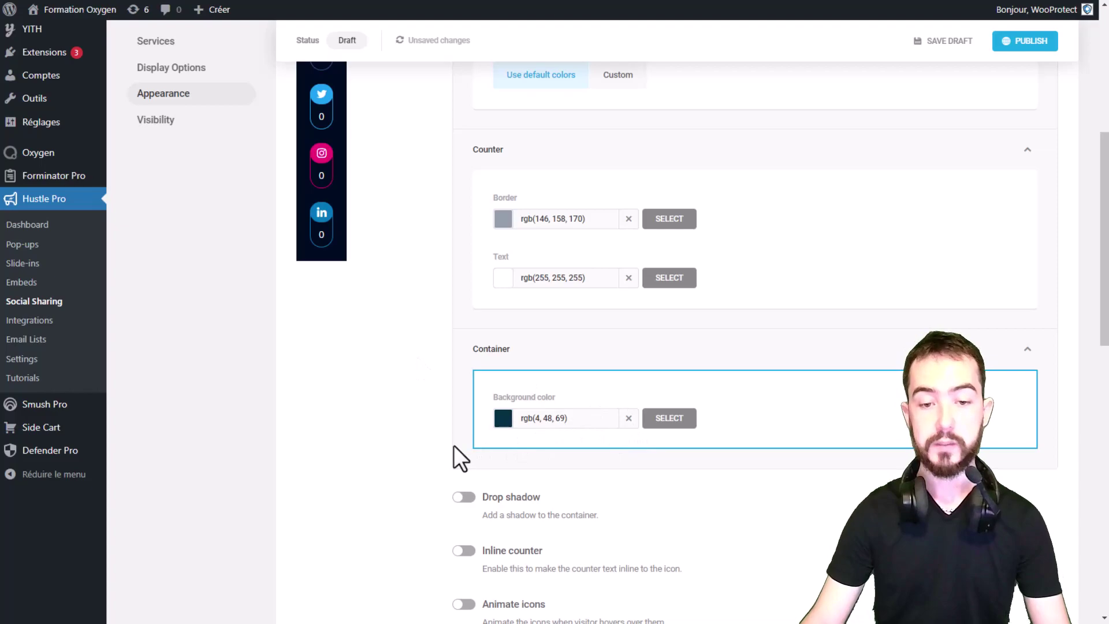
Enable the drop shadow for the Floating Social container and examine its offset, blur, spread and color settings
scroll(453, 445, "down", 2)
left_click(464, 361)
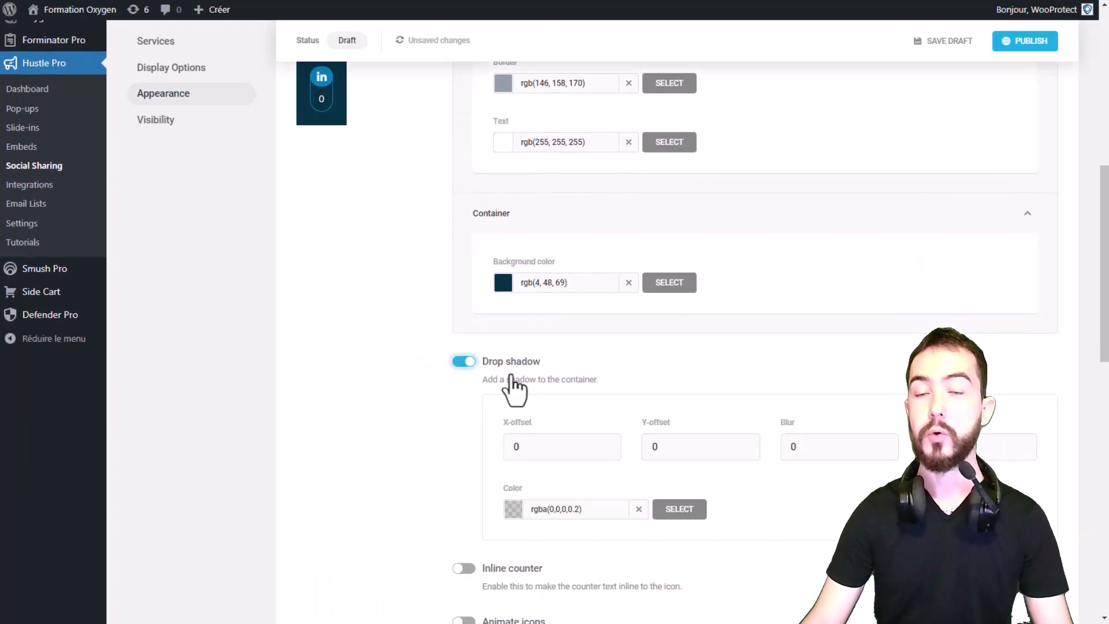
scroll(520, 411, "down", 1)
double_click(529, 380)
scroll(518, 356, "down", 1)
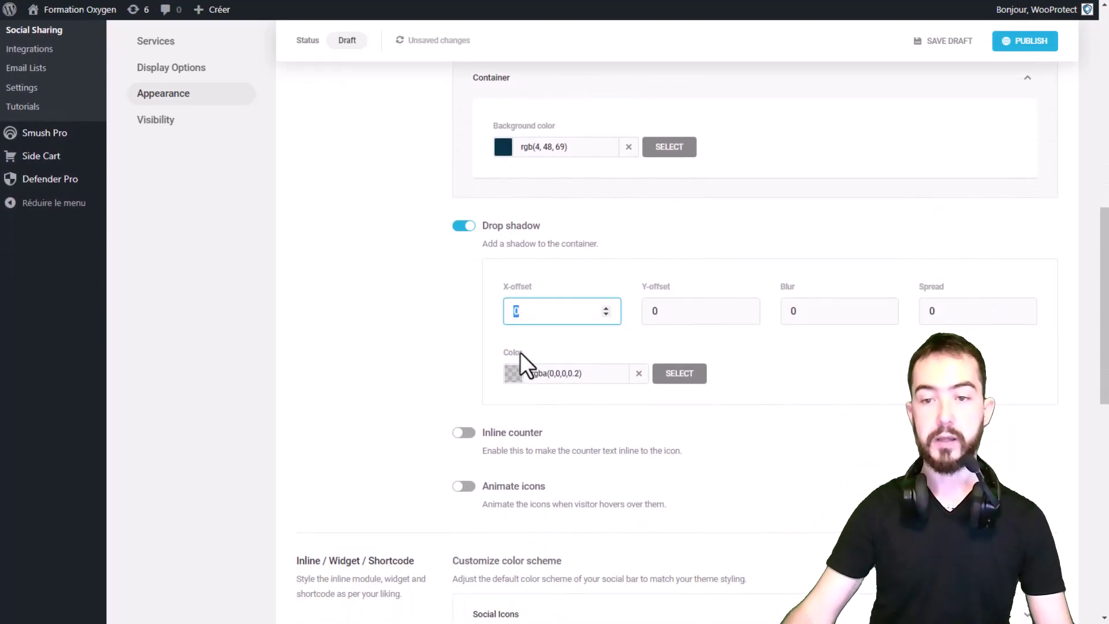
double_click(818, 311)
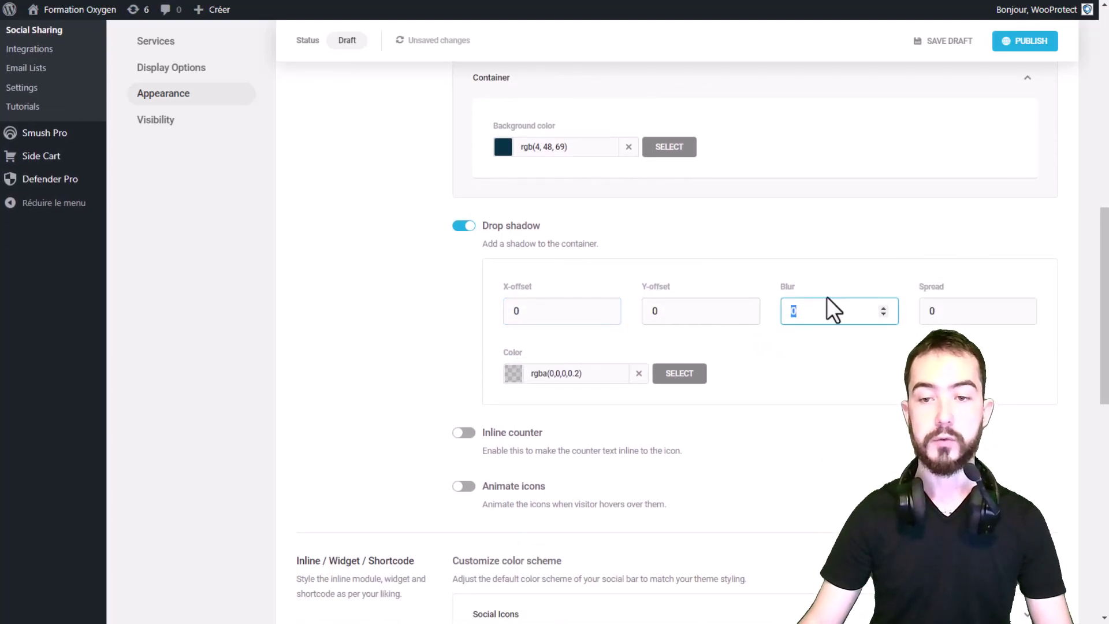
double_click(924, 287)
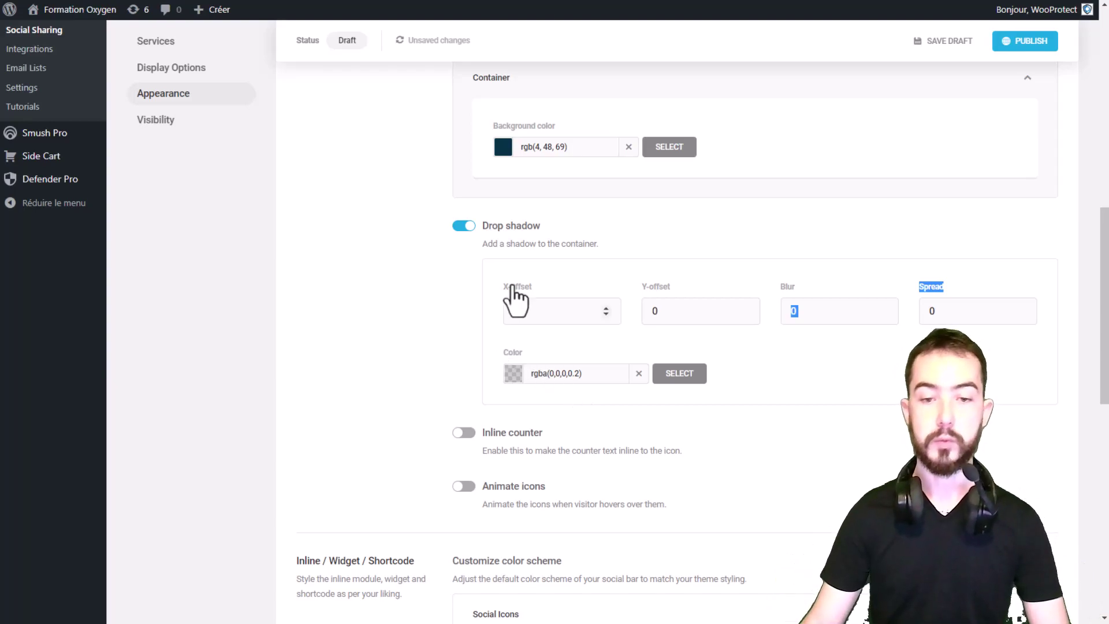
scroll(513, 303, "down", 2)
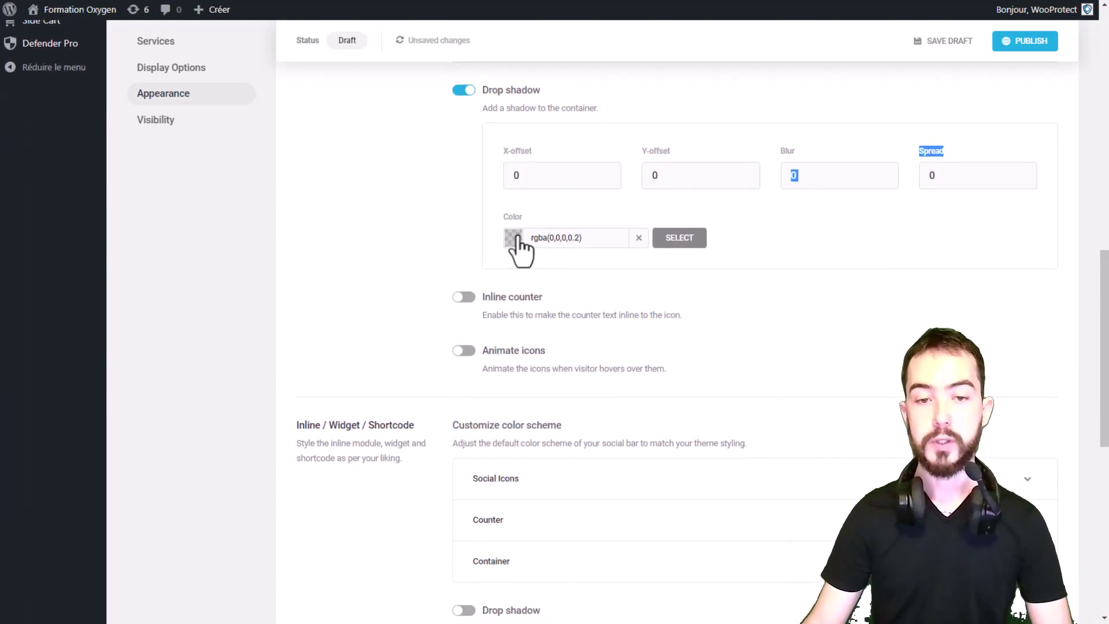
scroll(465, 297, "up", 1)
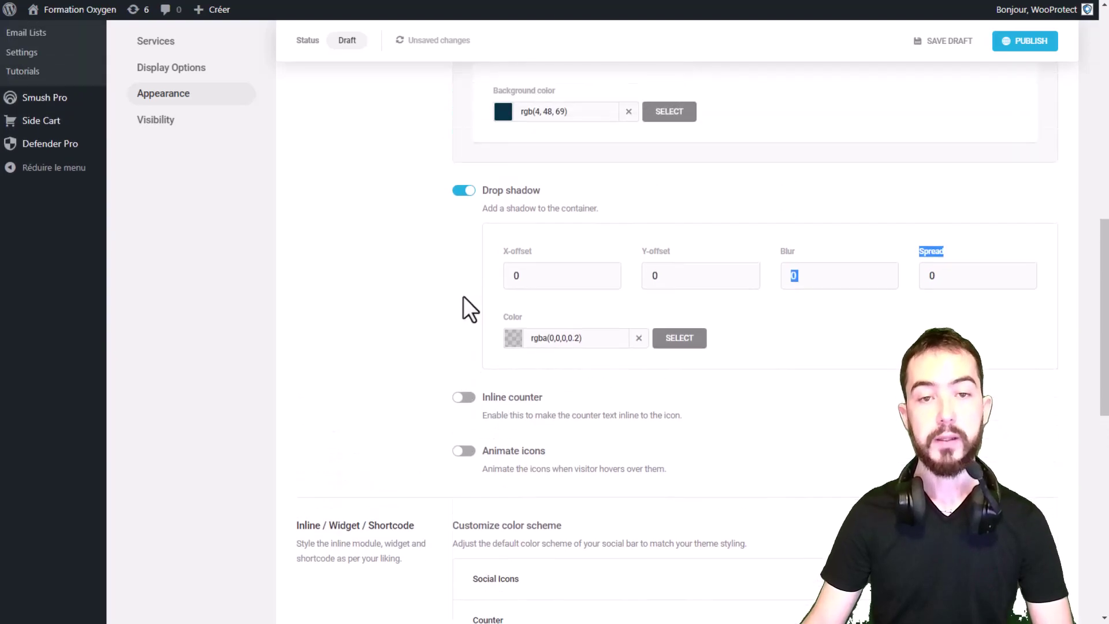
Enable the inline counter and animated icons for the Floating Social module and check them in its preview
scroll(463, 298, "up", 6)
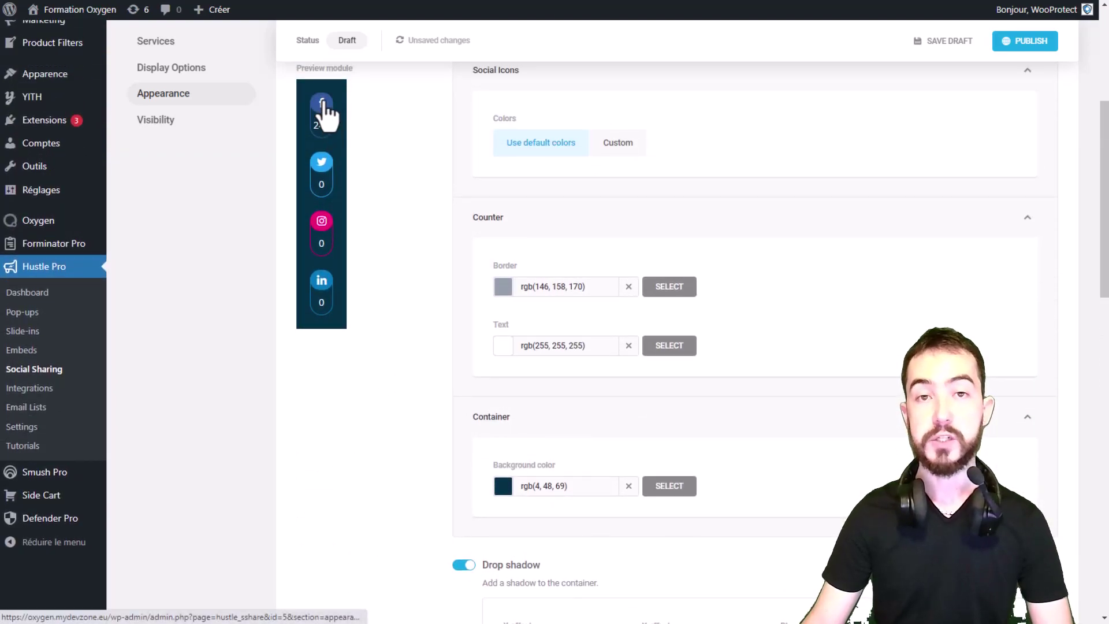
scroll(358, 208, "down", 5)
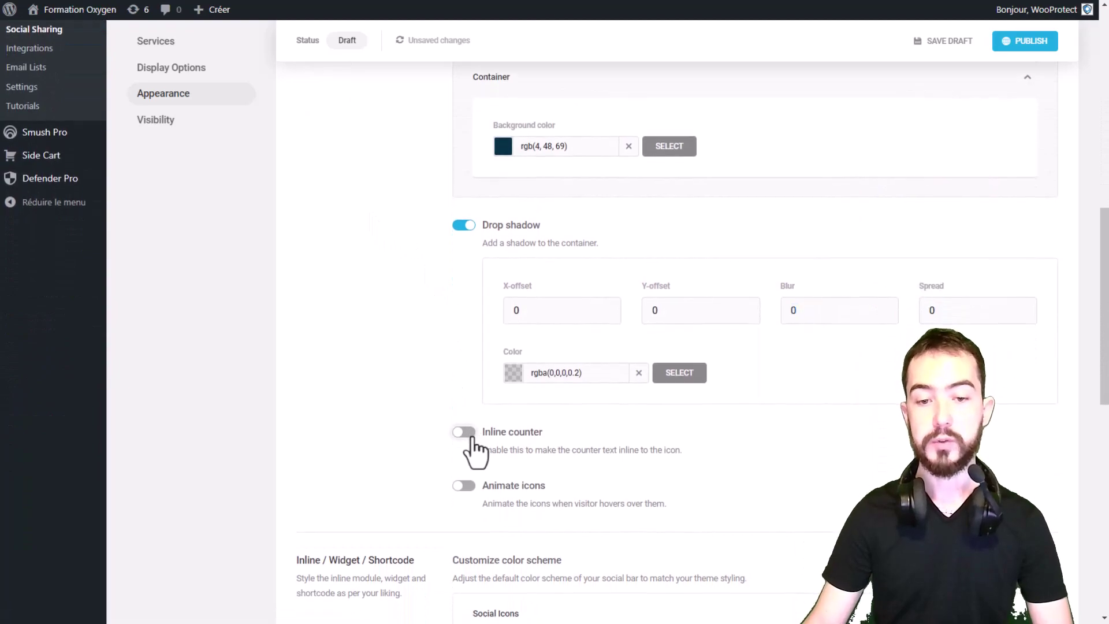
scroll(470, 440, "up", 5)
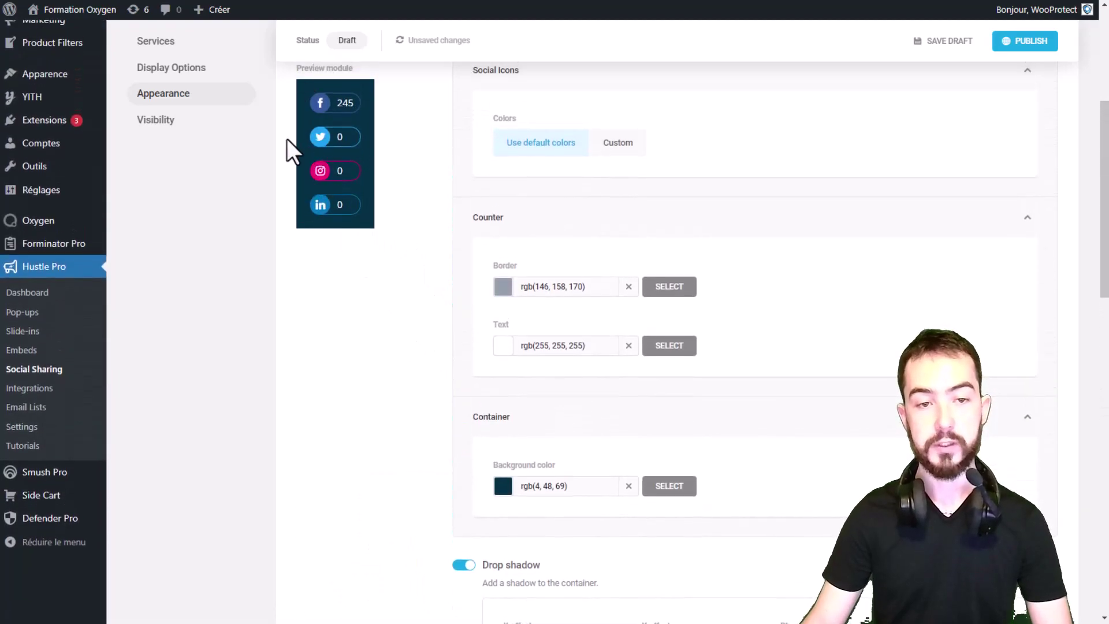
scroll(382, 214, "down", 8)
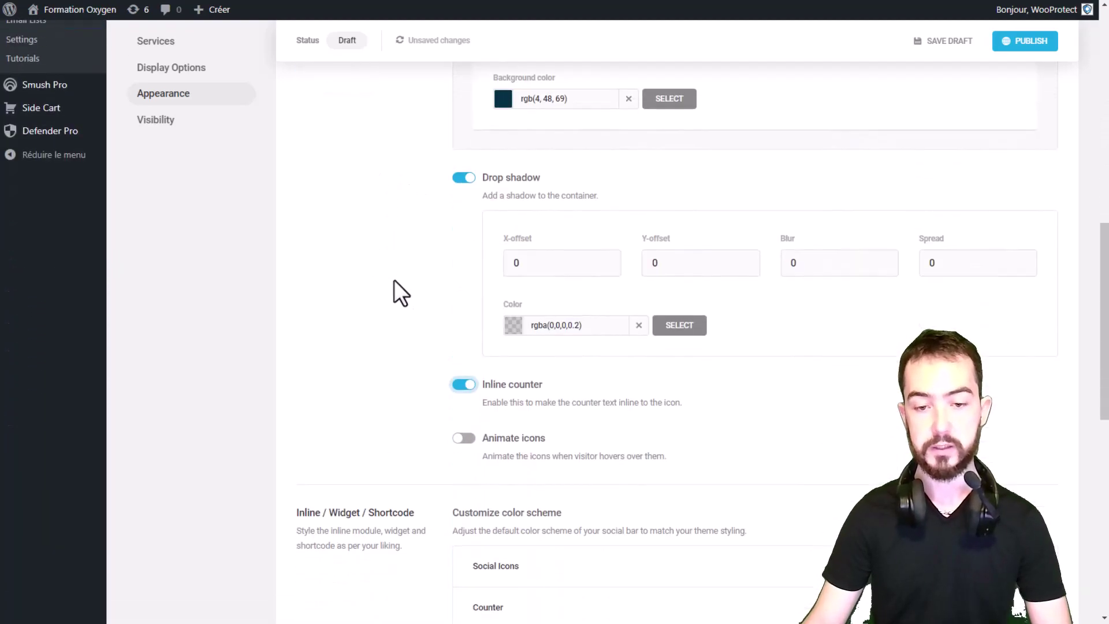
left_click(508, 286)
scroll(483, 310, "up", 8)
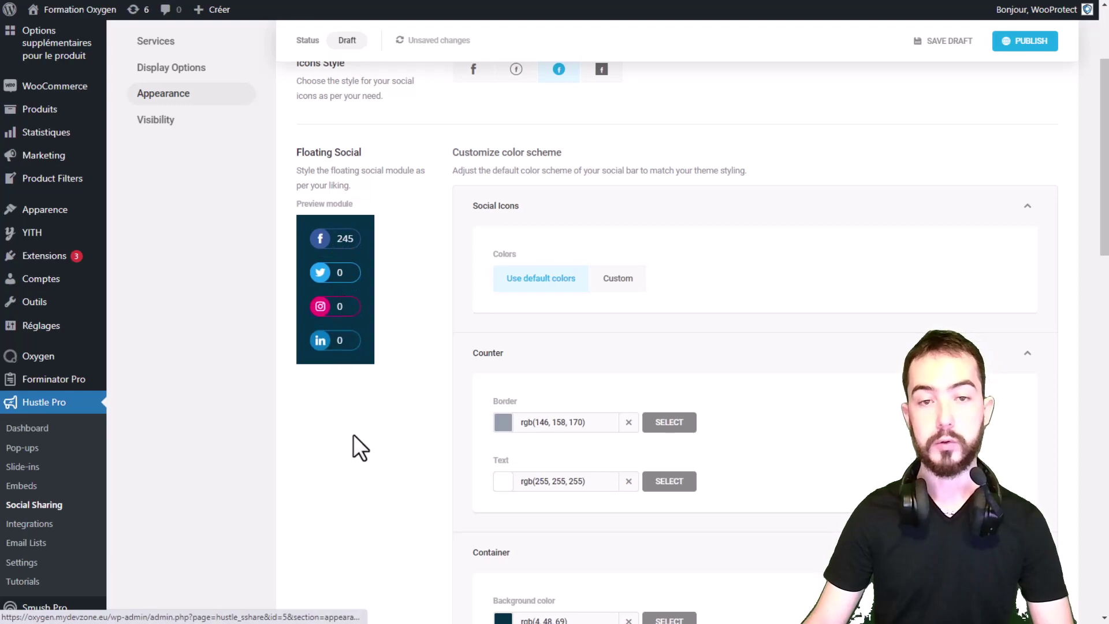
scroll(355, 448, "down", 8)
scroll(401, 379, "up", 8)
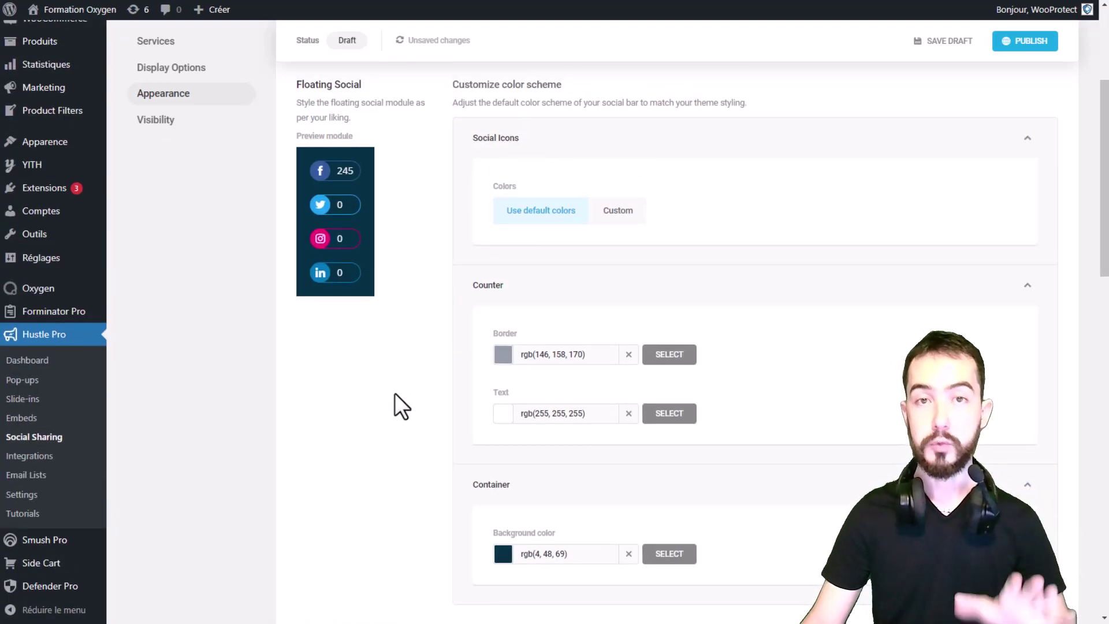
For the Inline / Widget / Shortcode module, try the drop shadow, turn it back off, and enable the inline counter
scroll(395, 399, "down", 10)
left_click(527, 276)
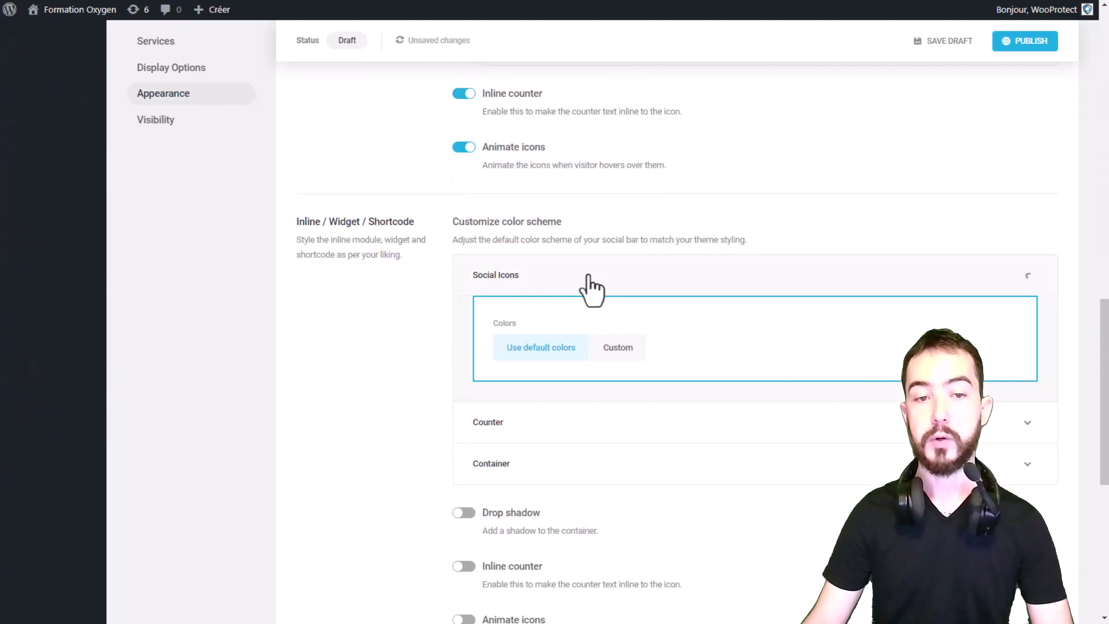
scroll(491, 322, "down", 3)
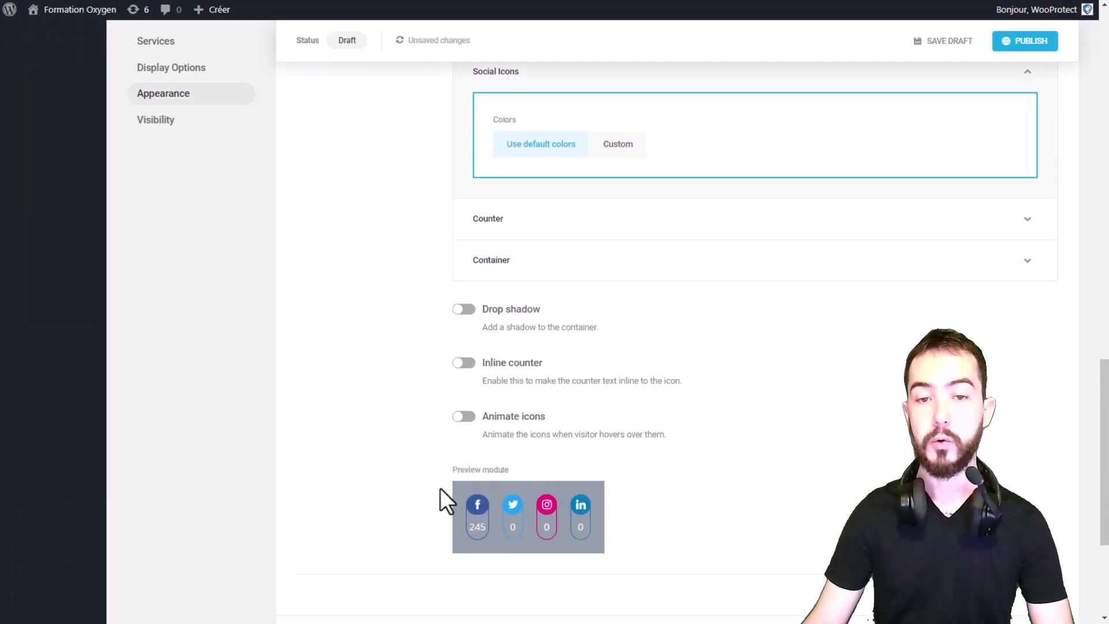
left_click(465, 312)
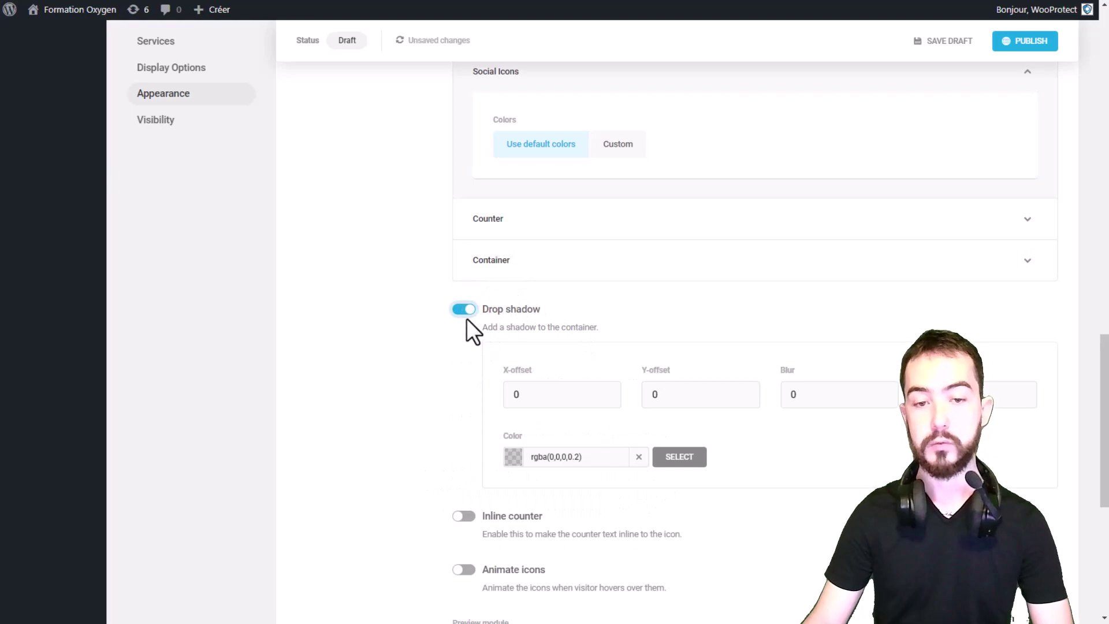
left_click(466, 315)
left_click(466, 362)
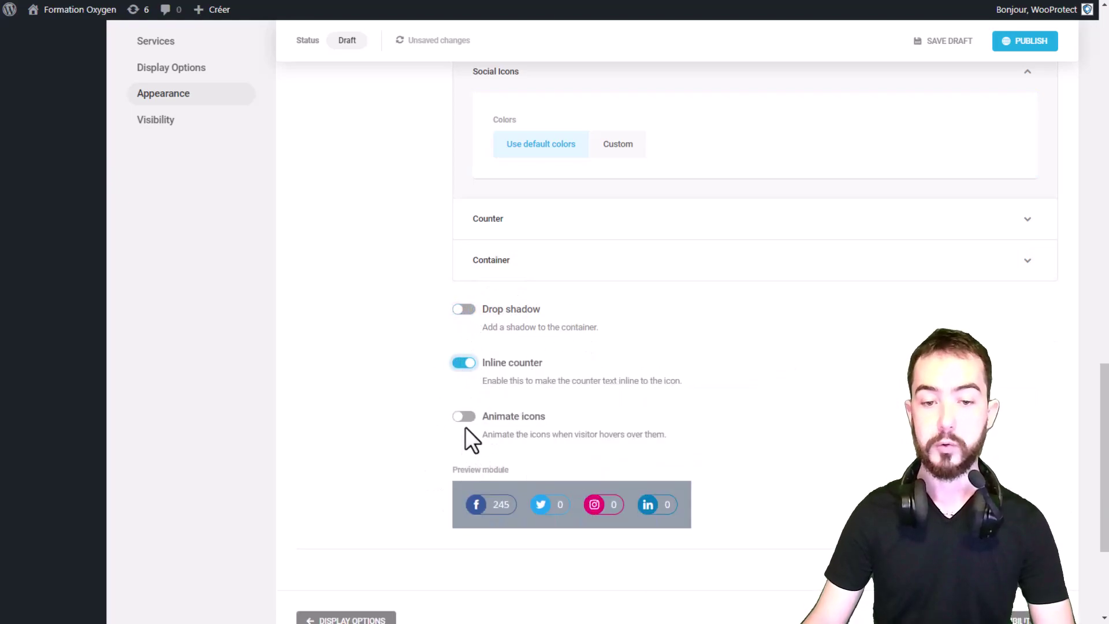
scroll(467, 422, "down", 2)
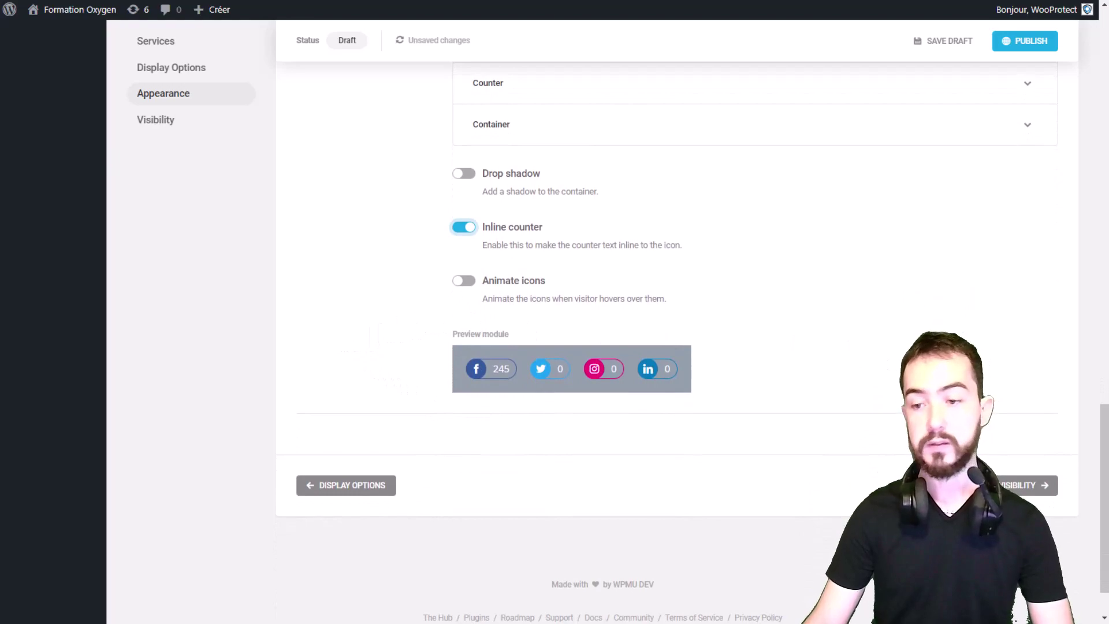
Open the Visibility settings and examine the Show and Hide options of the visibility rule
left_click(1038, 493)
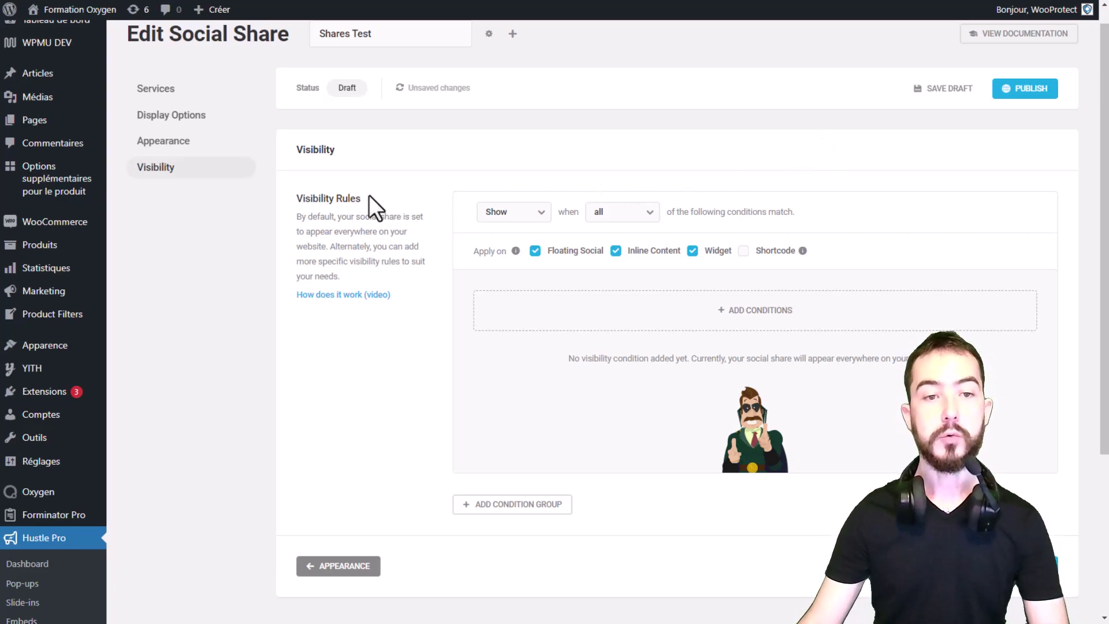
double_click(319, 199)
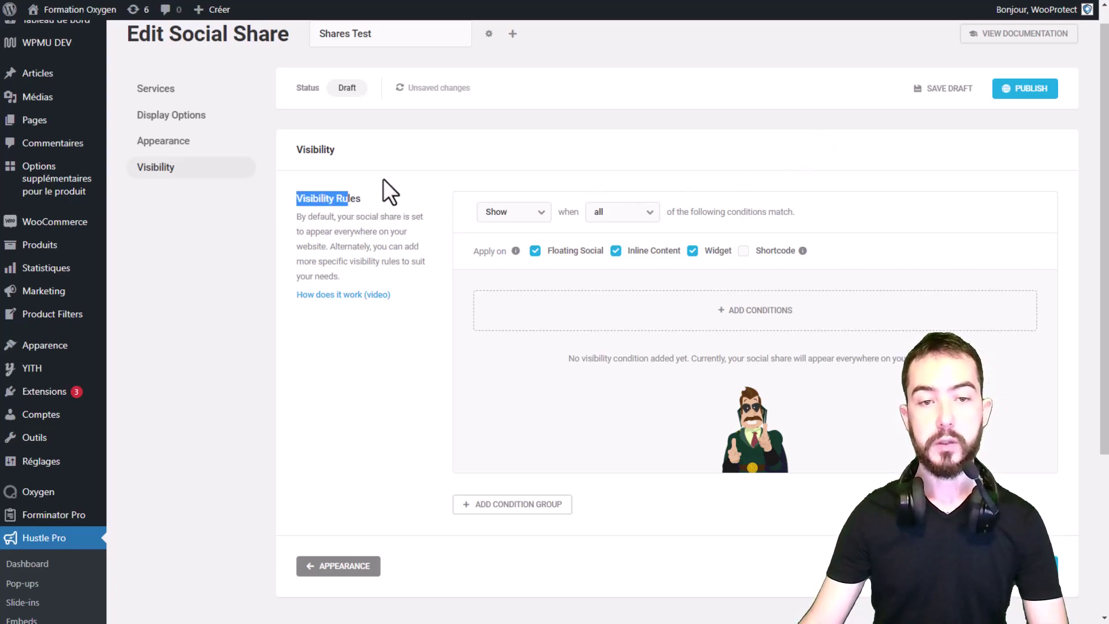
left_click(518, 216)
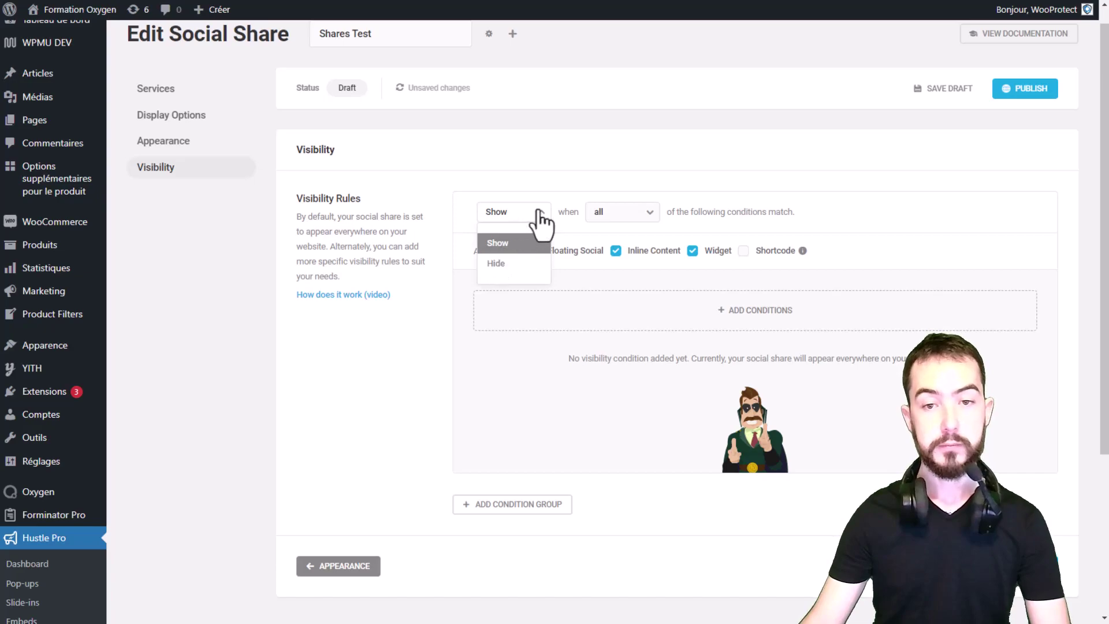
left_click(533, 219)
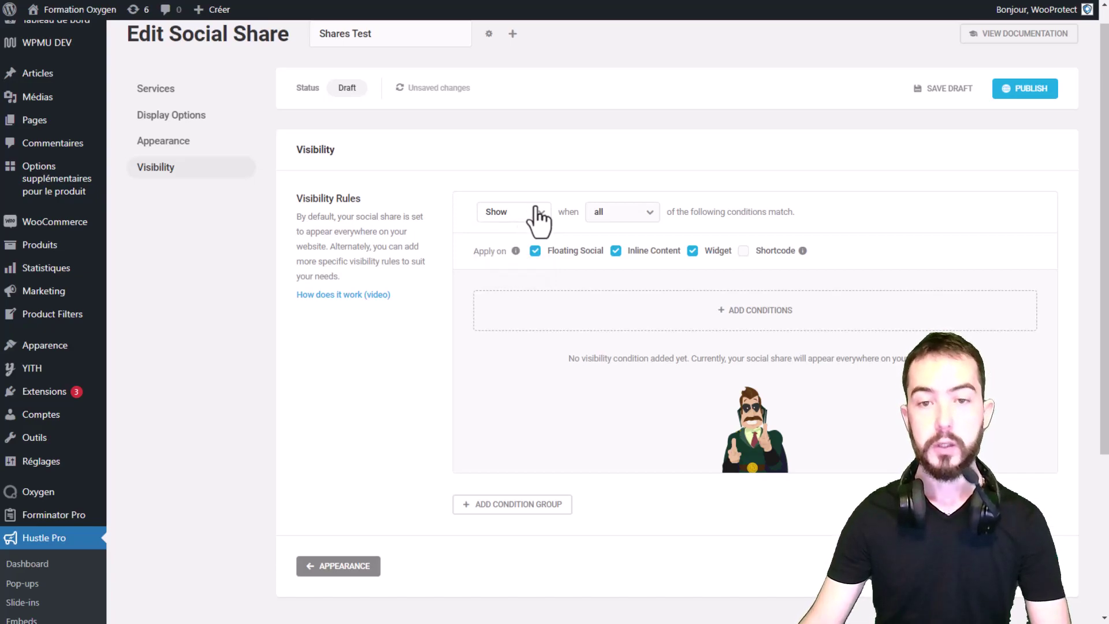
Require all conditions to match and apply the condition group only to Floating Social, excluding Inline Content and Widget
left_click(623, 212)
left_click_drag(568, 214, 581, 213)
left_click(595, 214)
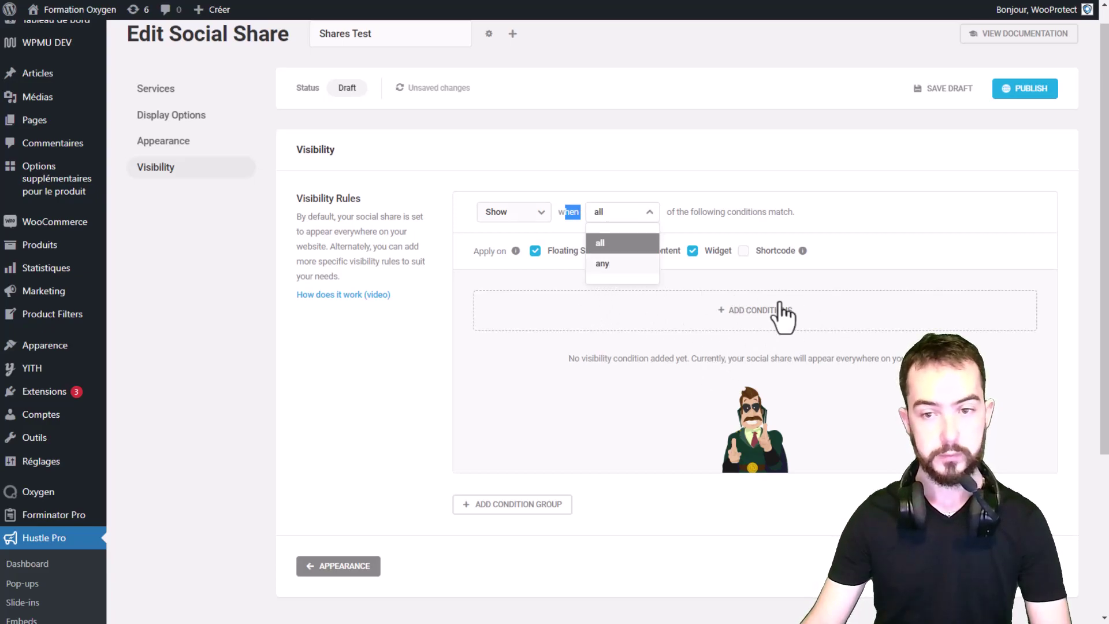
left_click(595, 247)
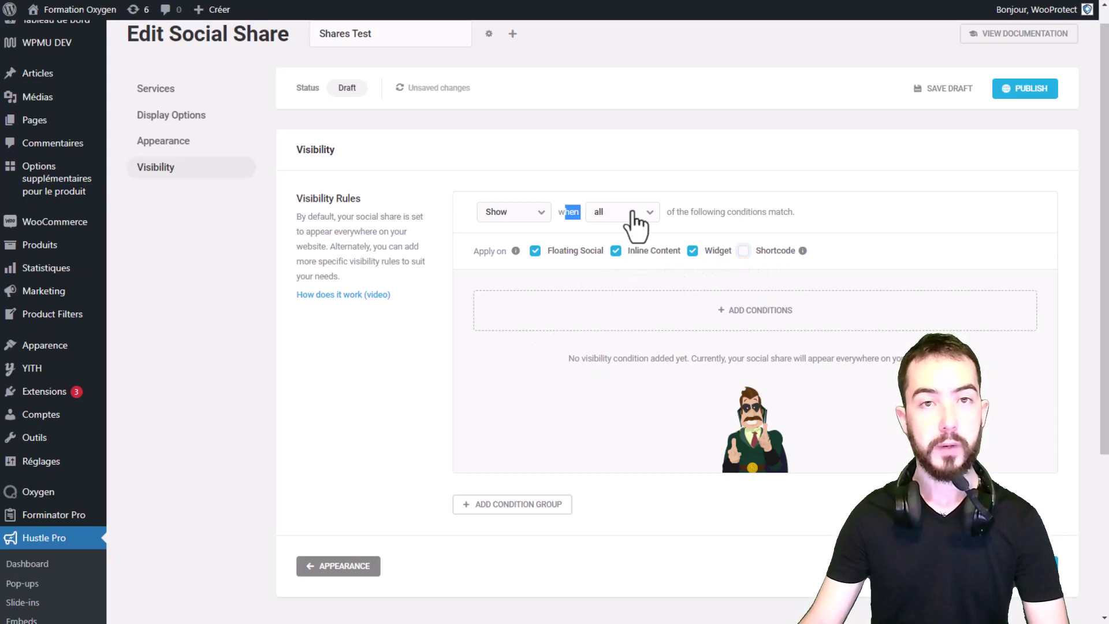
left_click(615, 250)
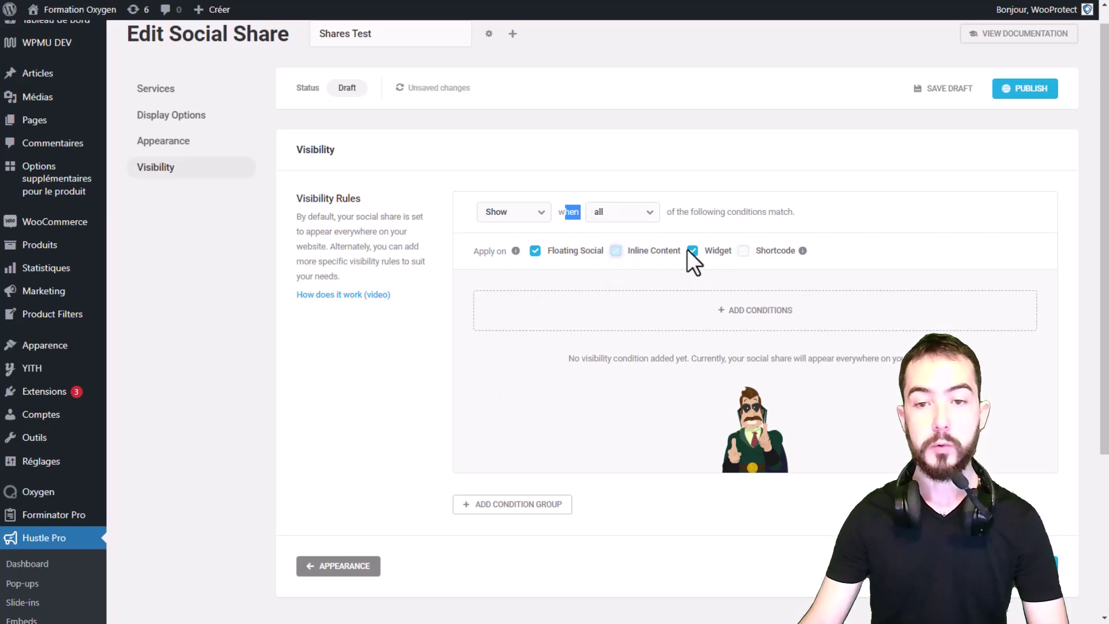
left_click(704, 258)
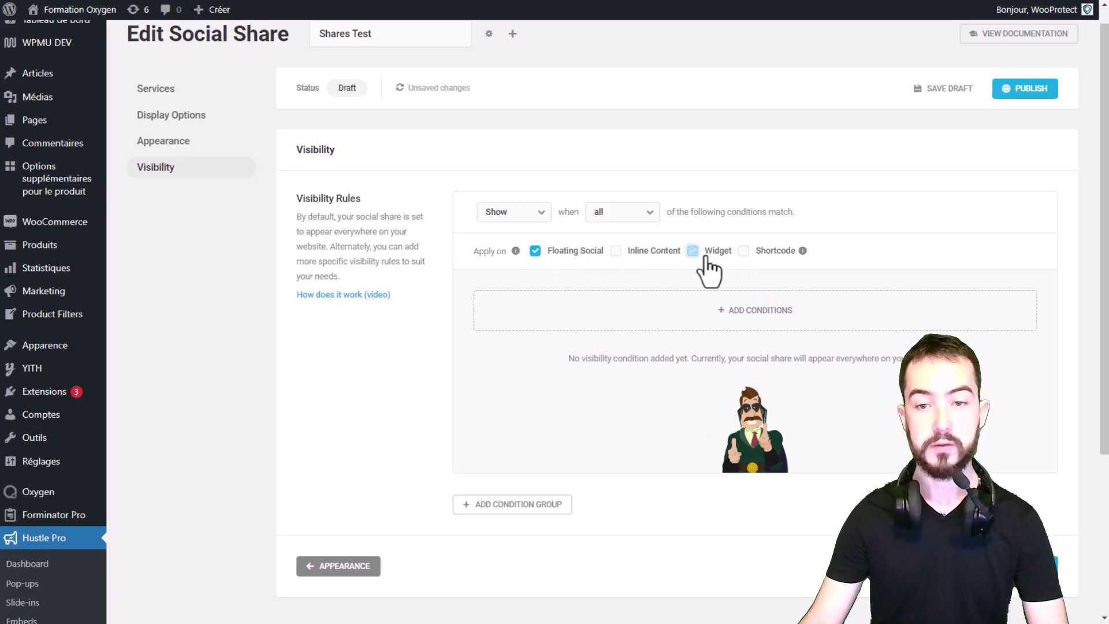
Try a second condition group applied to Inline Content, Widget and Shortcode without Floating Social, and delete that group
left_click(508, 505)
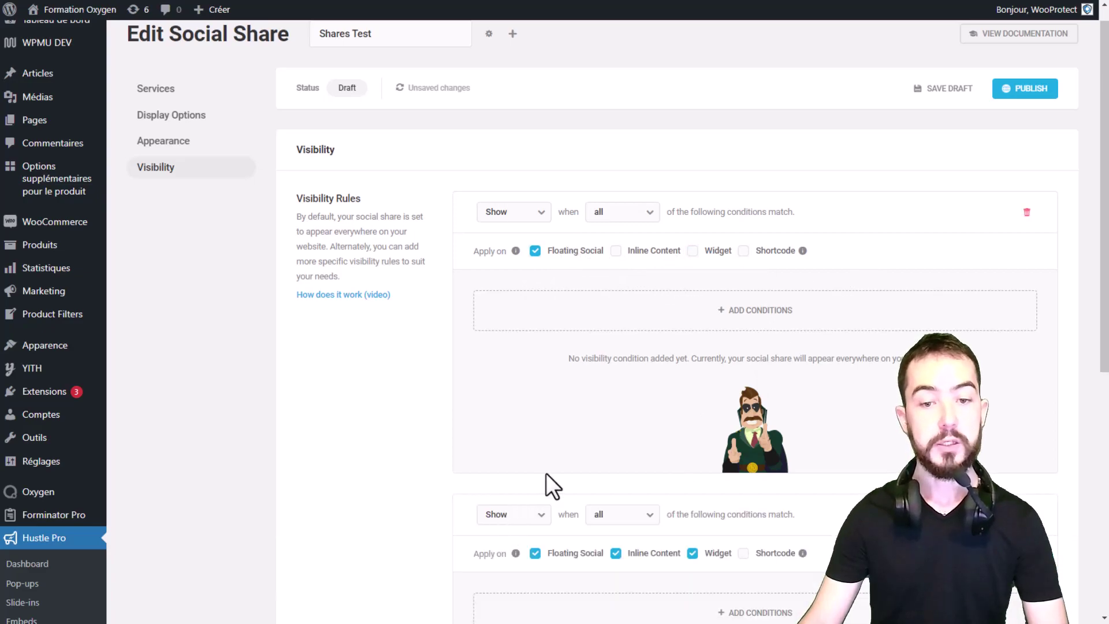
scroll(532, 484, "down", 5)
left_click(559, 288)
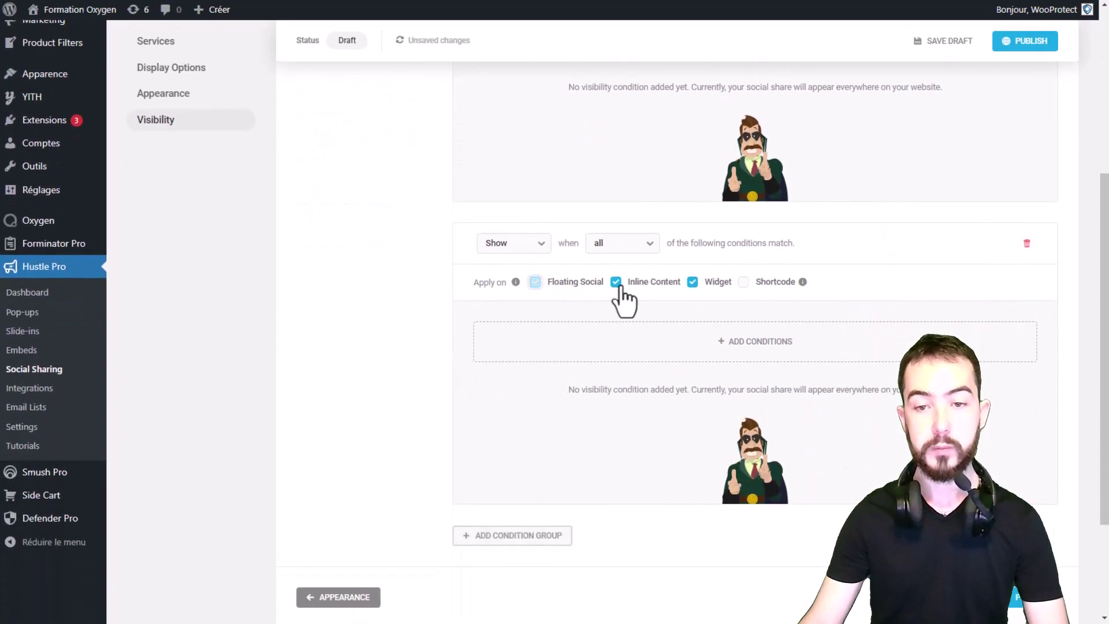
left_click(743, 282)
scroll(485, 347, "up", 3)
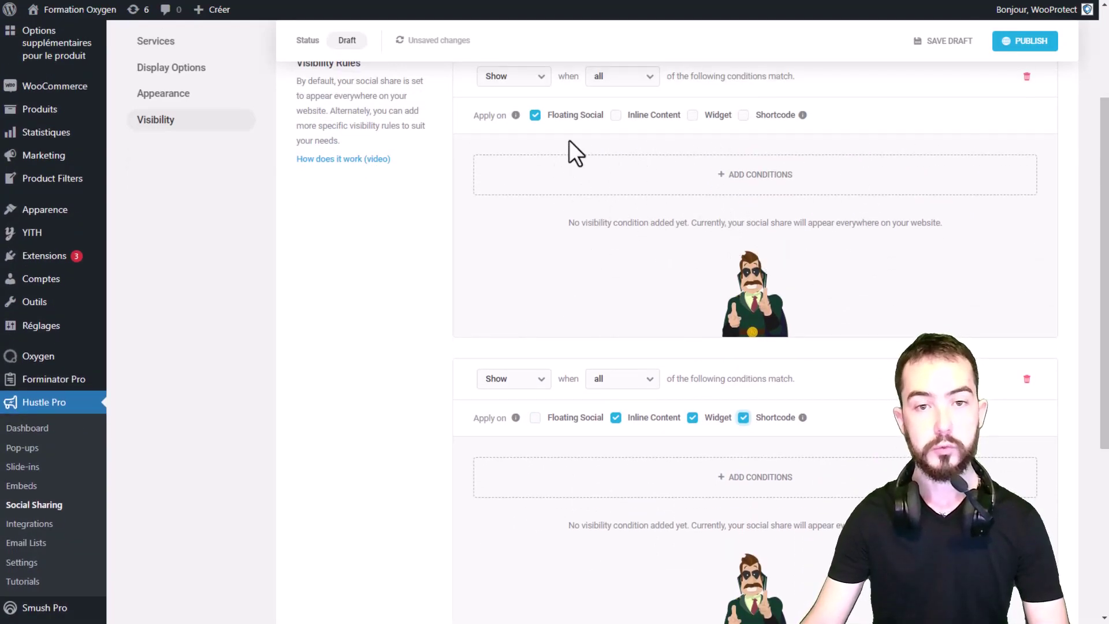
scroll(616, 181, "down", 4)
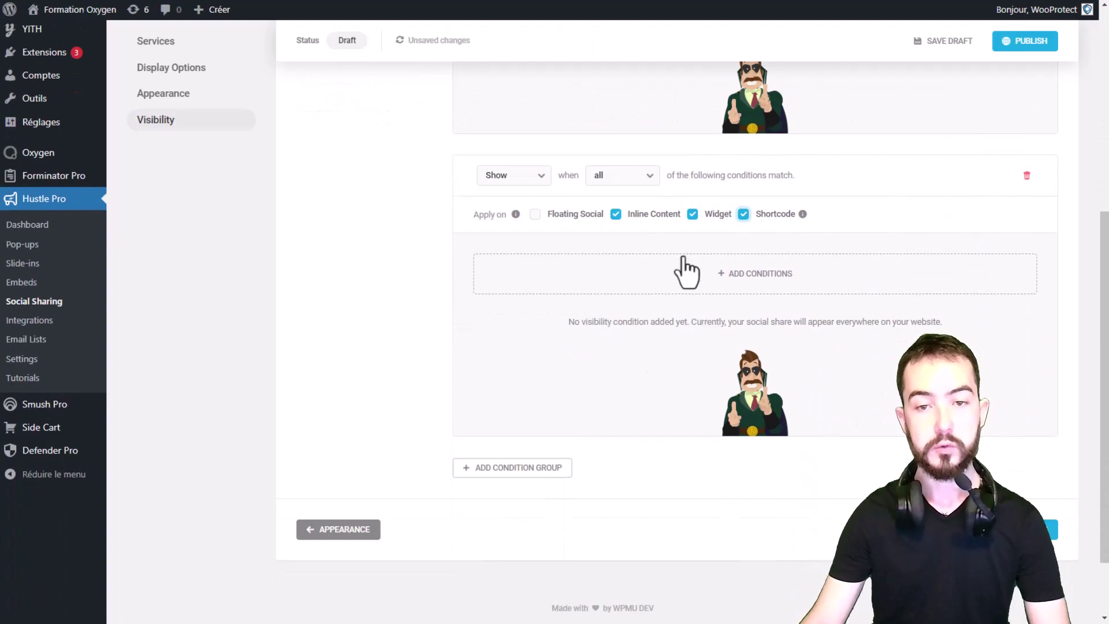
left_click(1027, 175)
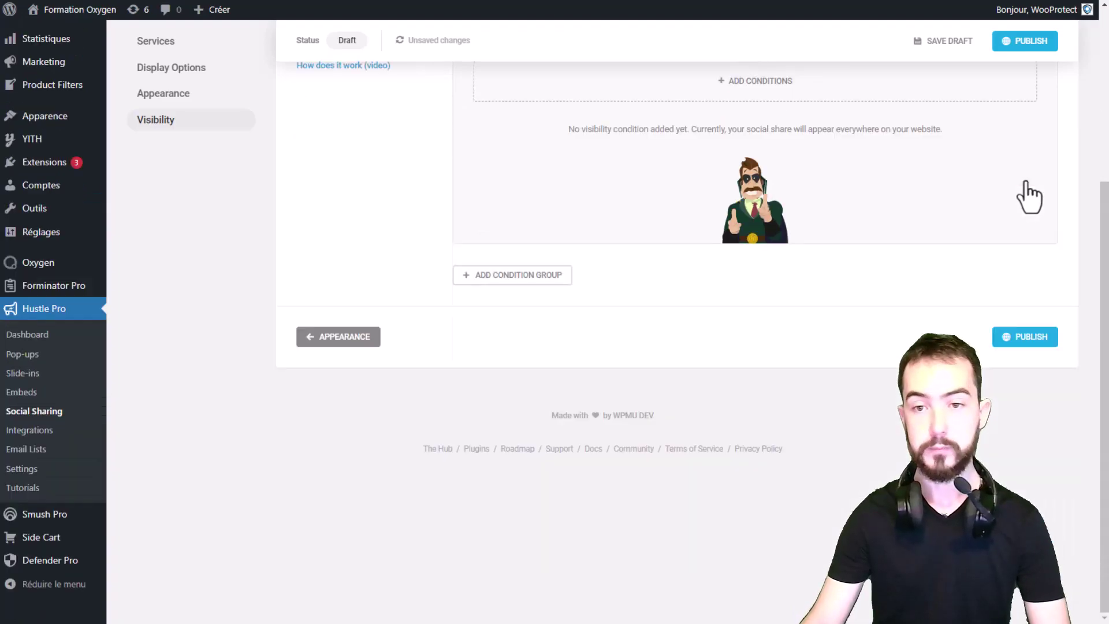
Add the WooCommerce Produits condition and the general User Roles condition to the Floating Social condition group
scroll(832, 268, "up", 6)
left_click(748, 346)
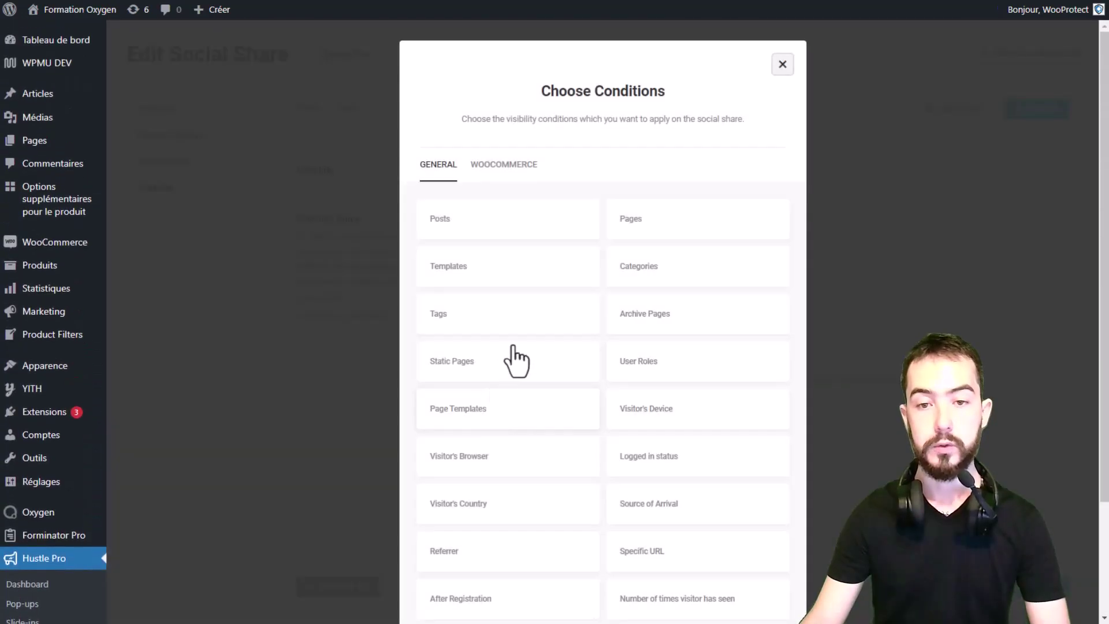
scroll(584, 309, "down", 1)
left_click(517, 103)
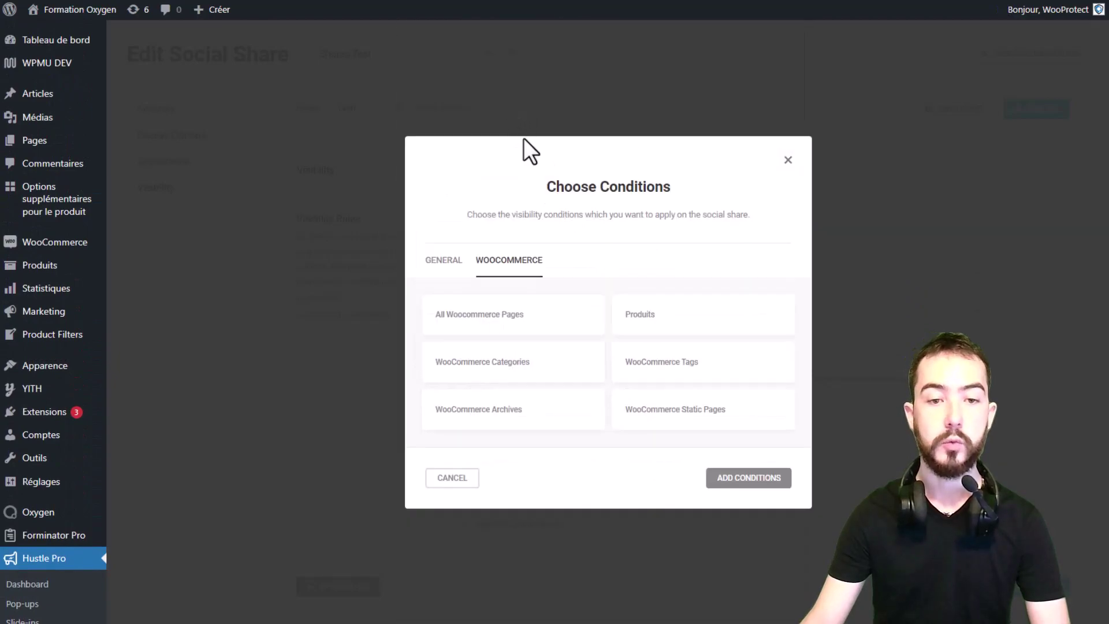
left_click(669, 327)
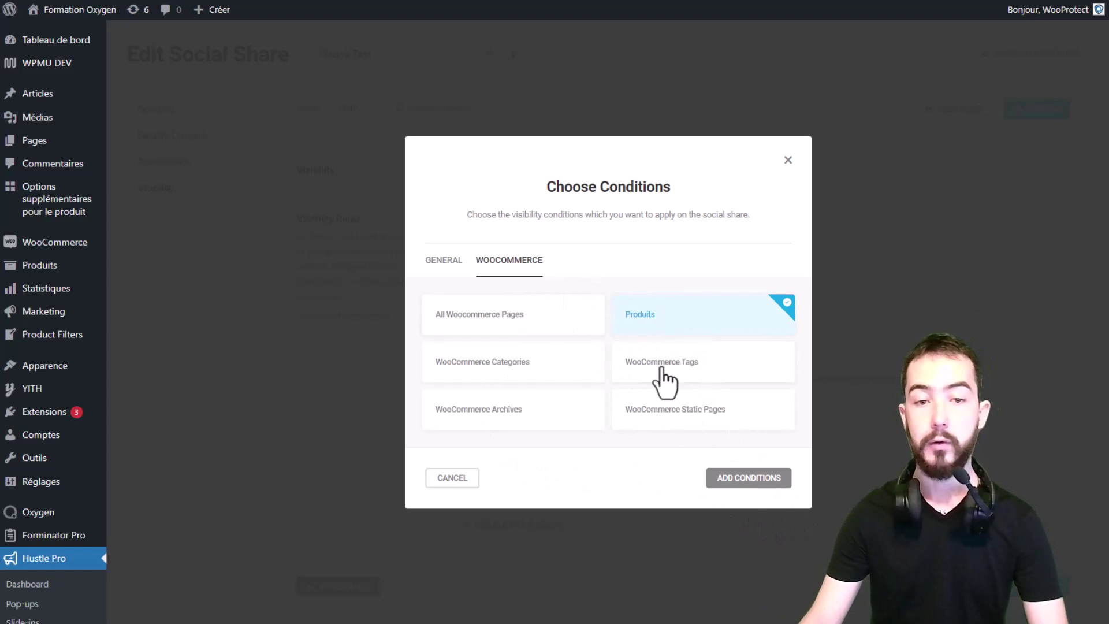
left_click(441, 262)
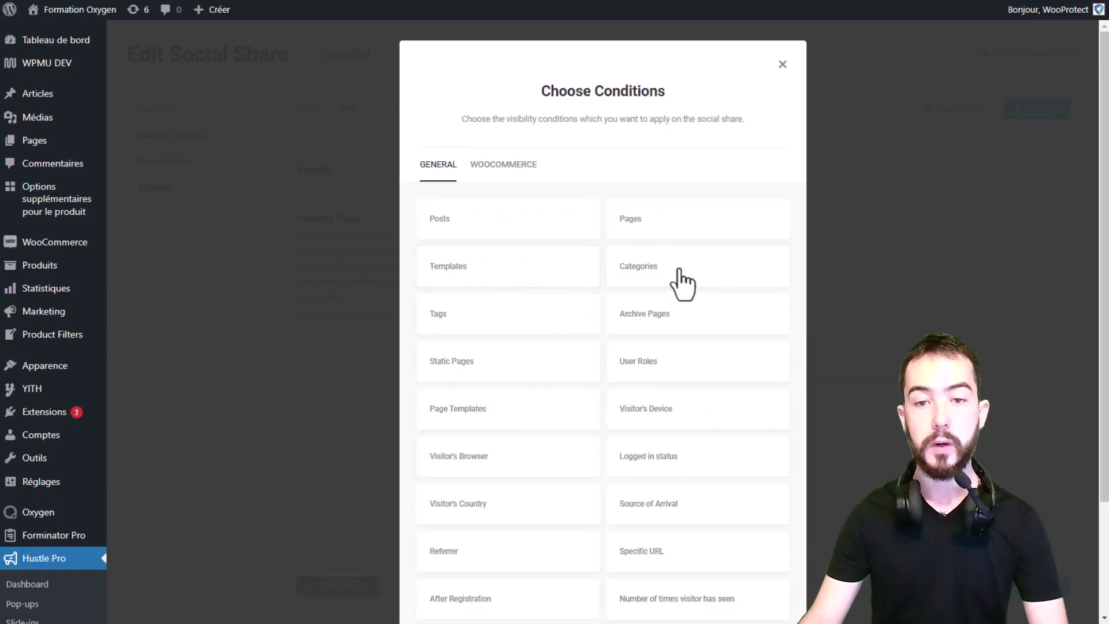
left_click(658, 234)
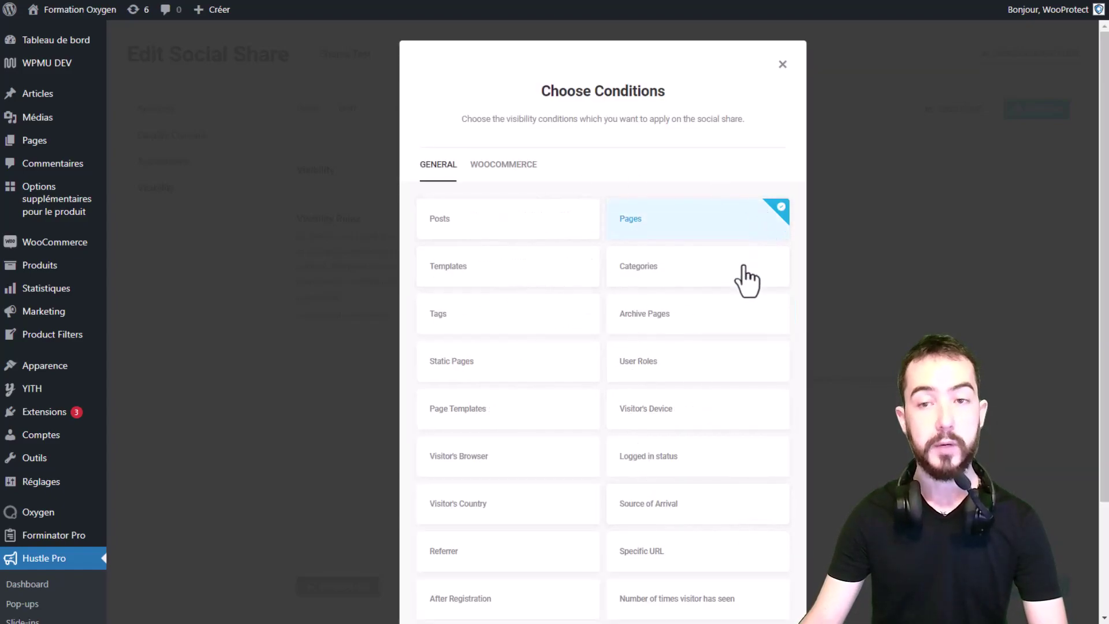
scroll(743, 266, "down", 3)
left_click(756, 84)
left_click(682, 239)
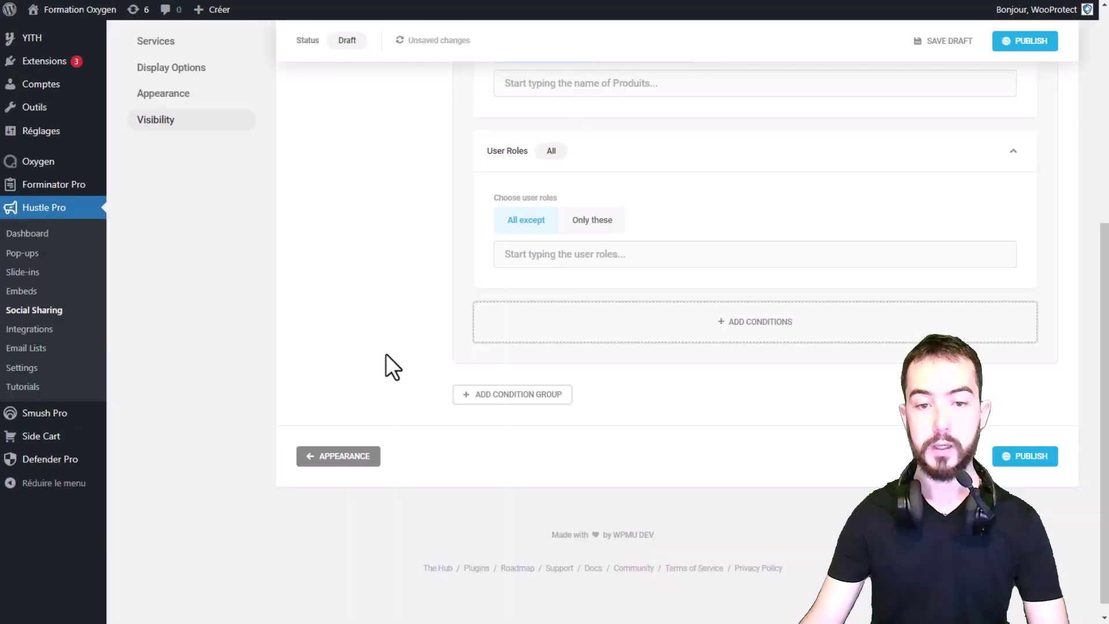
Limit the Produits condition to only these products and select Snow scoot
scroll(594, 341, "up", 5)
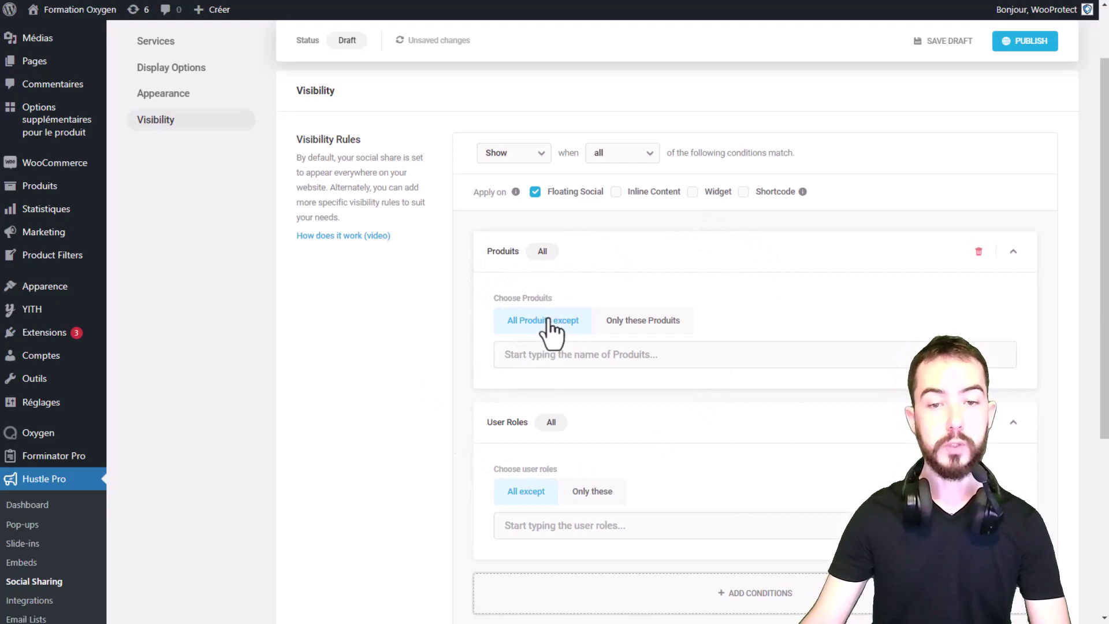
left_click(557, 359)
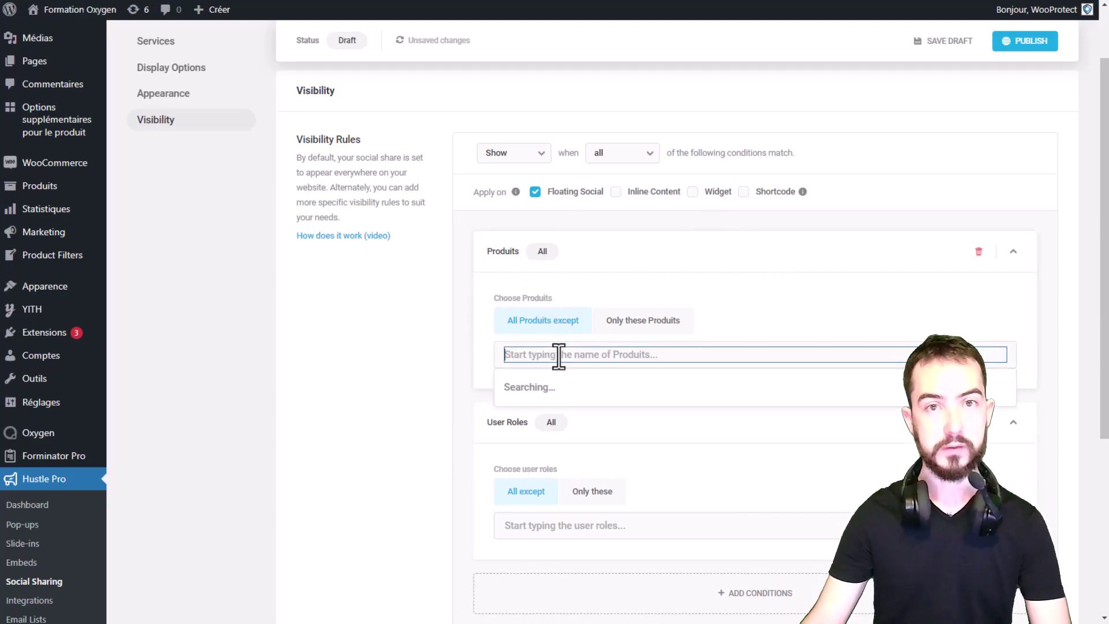
left_click(733, 282)
left_click(629, 330)
left_click(597, 354)
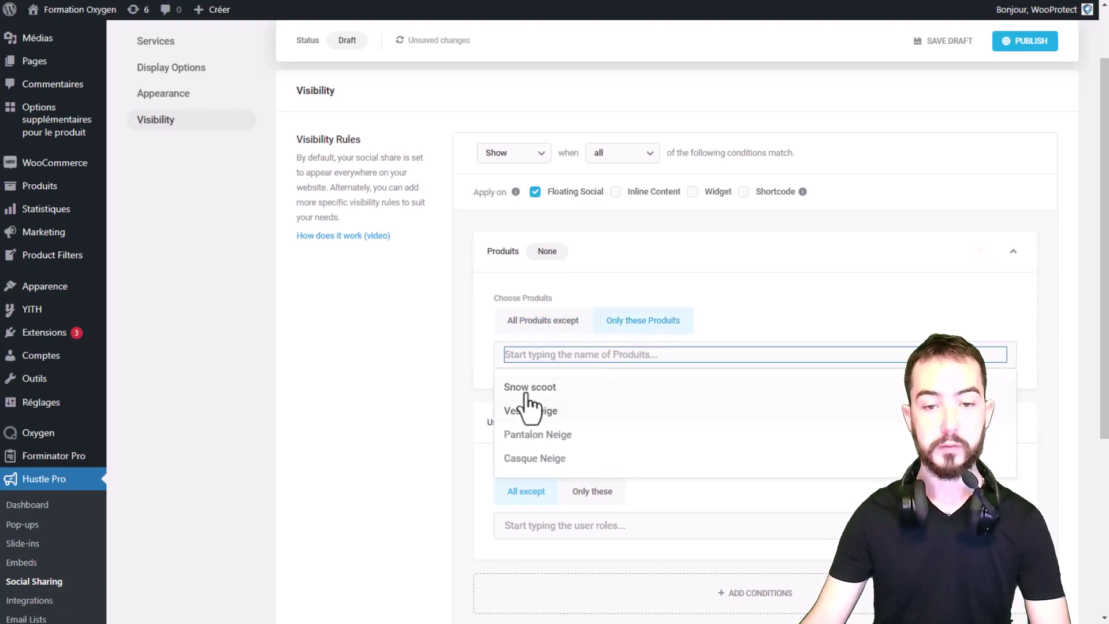
left_click(527, 390)
scroll(745, 335, "down", 1)
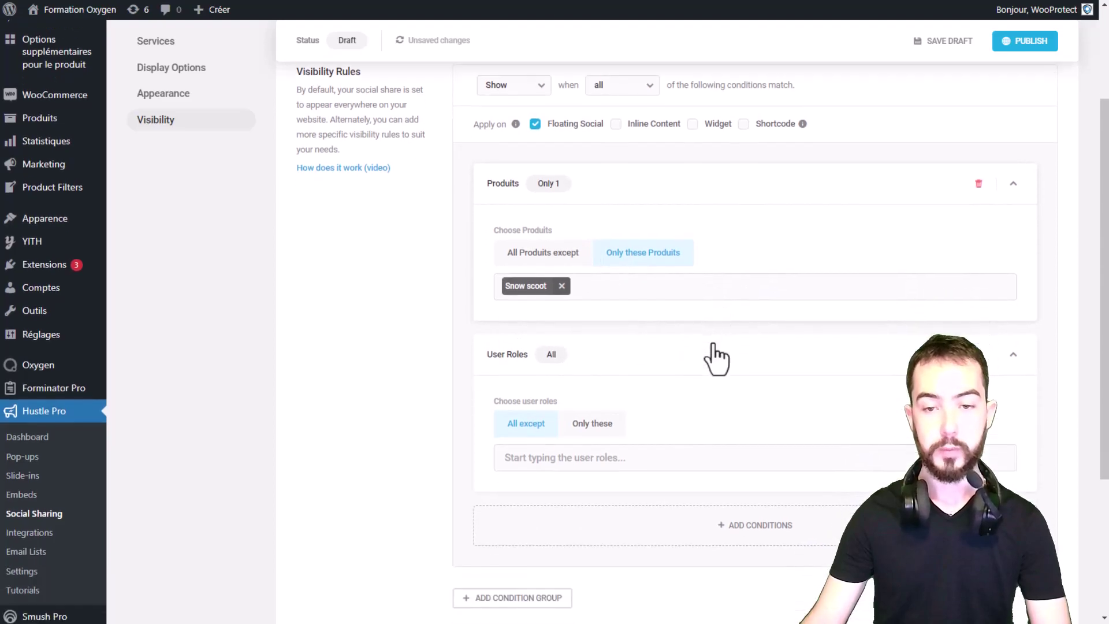
scroll(716, 358, "down", 1)
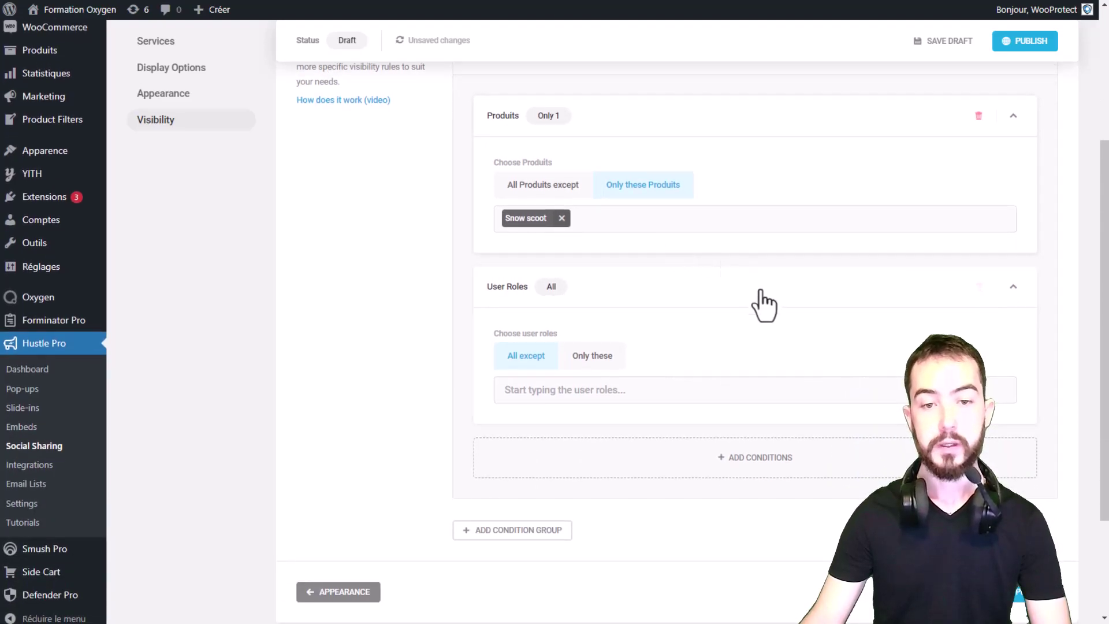
Limit the User Roles condition to only these roles, select Administrator, and try to publish the module
left_click(572, 391)
left_click(598, 355)
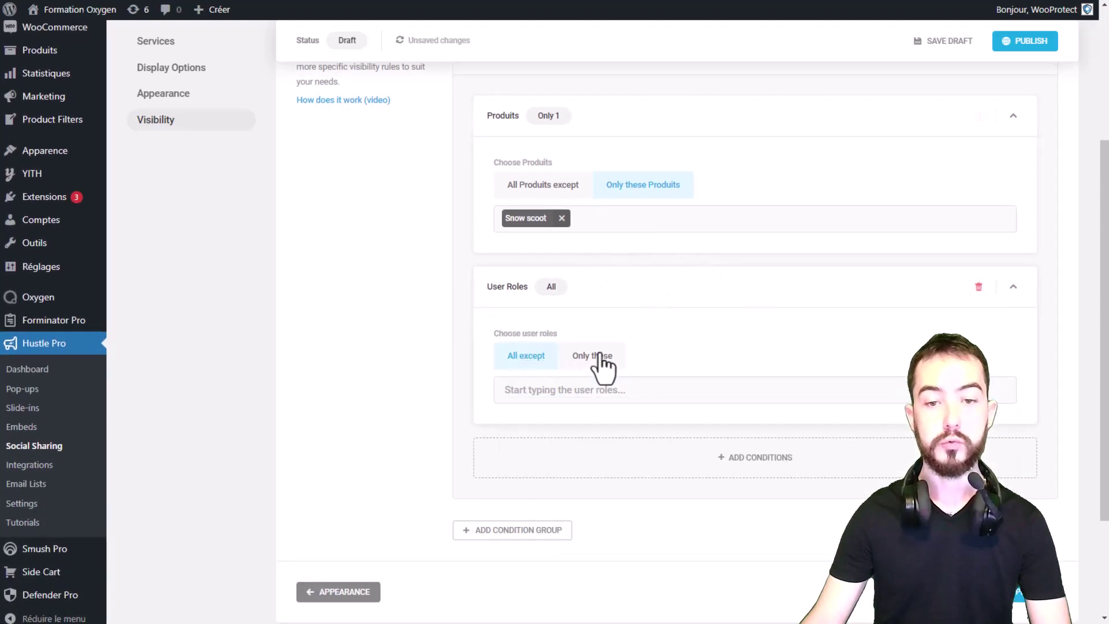
left_click(563, 388)
left_click(534, 423)
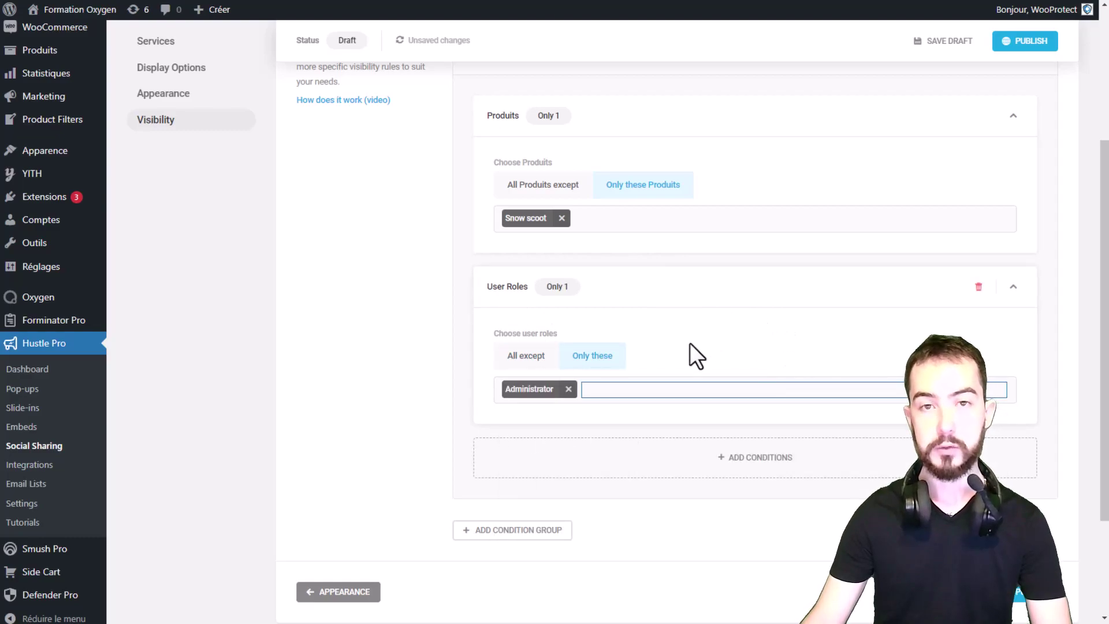
scroll(750, 389, "down", 2)
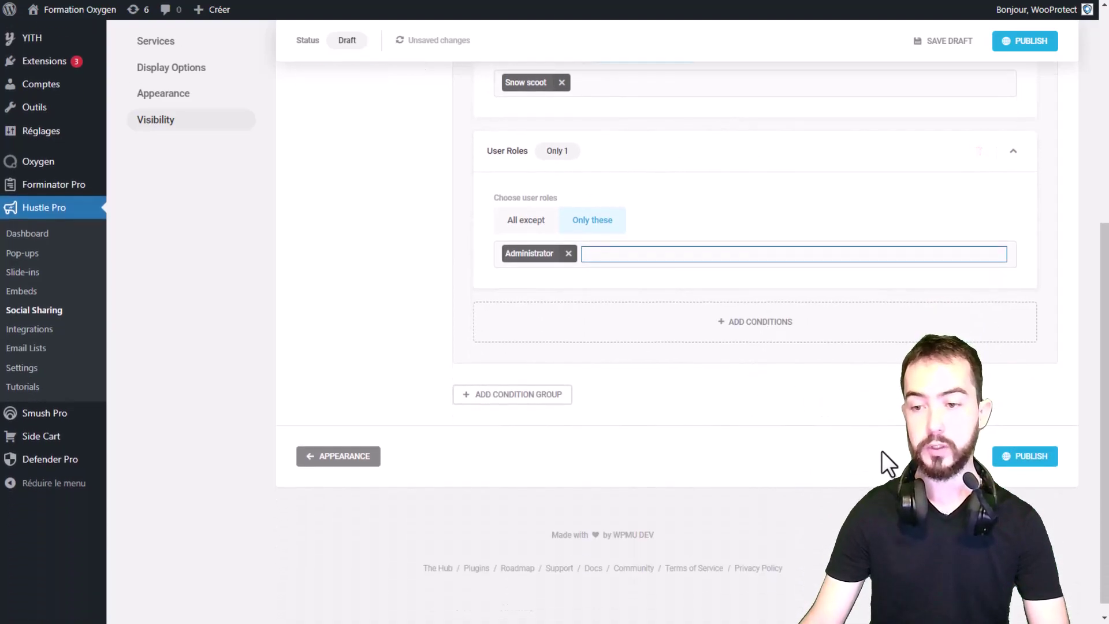
scroll(697, 276, "up", 1)
scroll(622, 159, "up", 3)
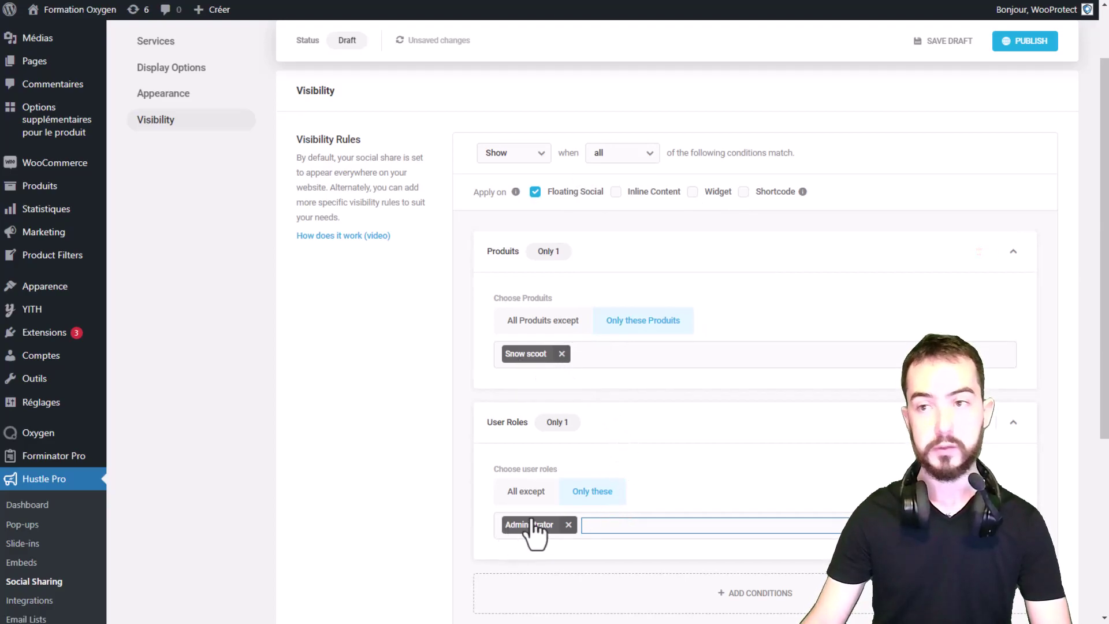
scroll(965, 242, "down", 3)
left_click(1020, 42)
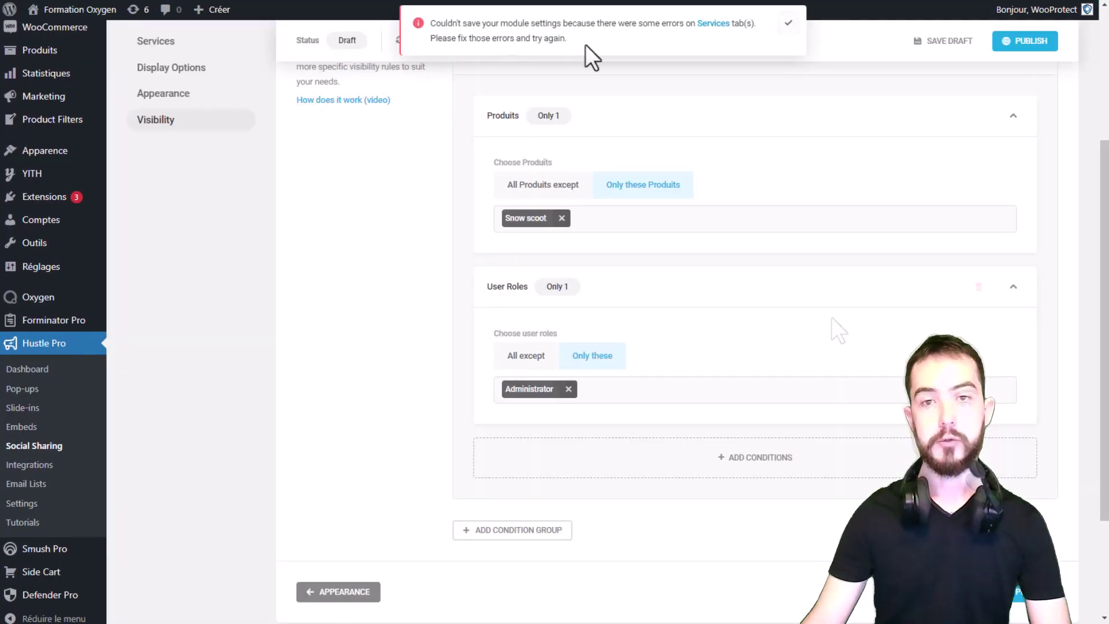
Remove the Twitter, Instagram and LinkedIn platforms from the social services, keeping Facebook, and publish the module
left_click(716, 24)
scroll(683, 245, "down", 4)
left_click(592, 446)
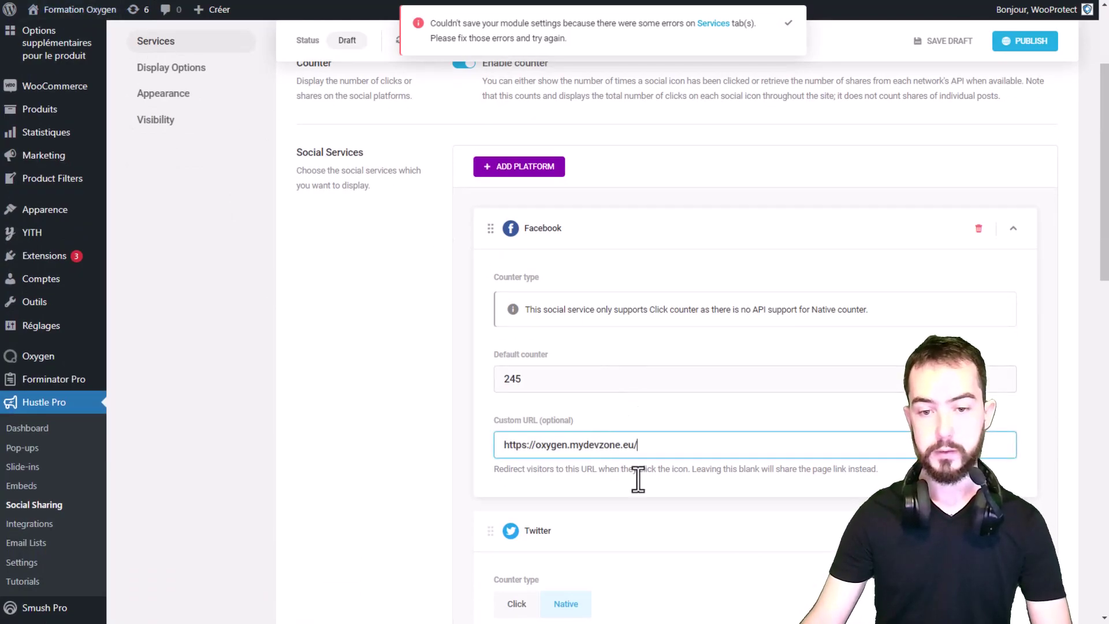
left_click(1011, 416)
scroll(999, 347, "down", 5)
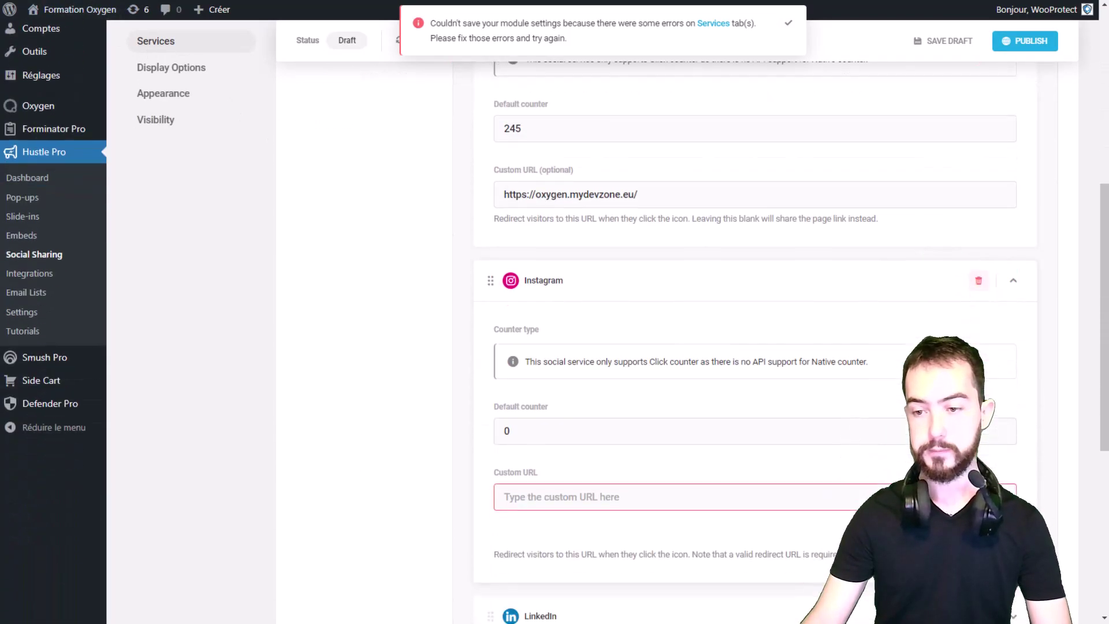
left_click(975, 261)
left_click(975, 262)
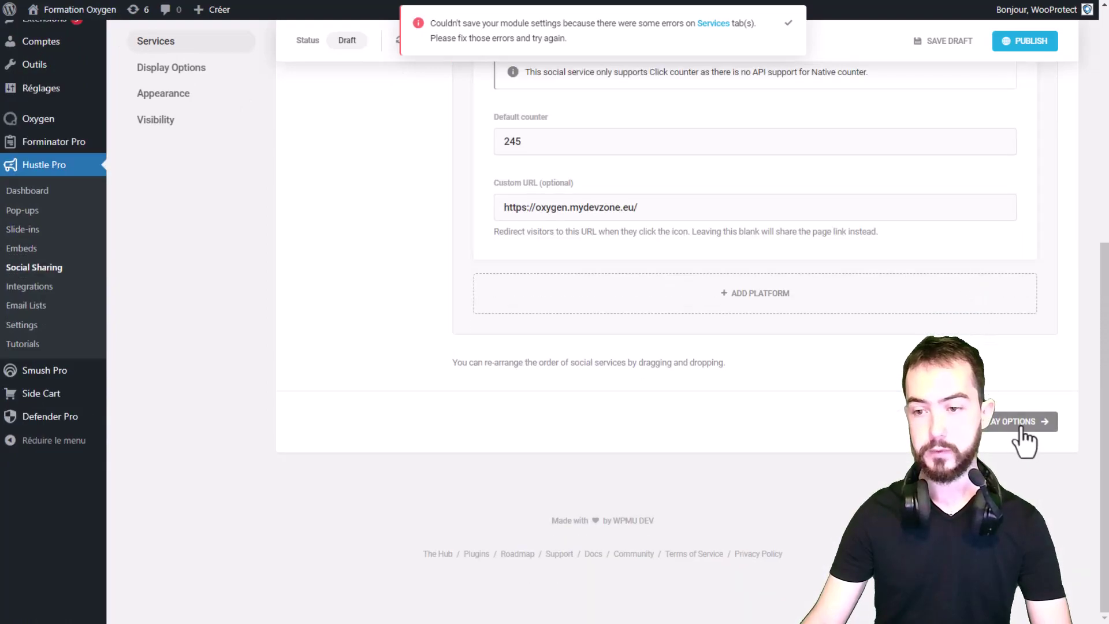
scroll(1026, 288, "up", 5)
left_click(1025, 40)
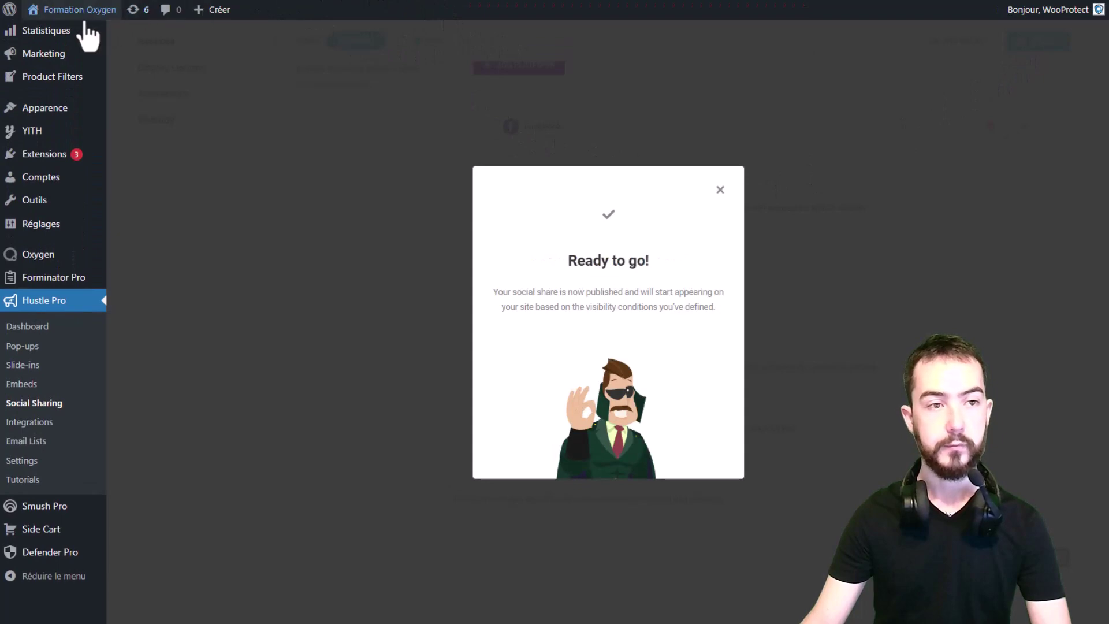
Open the Snow scoot product from the live site's Boutique page and check the floating share bar while scrolling
left_click(26, 29)
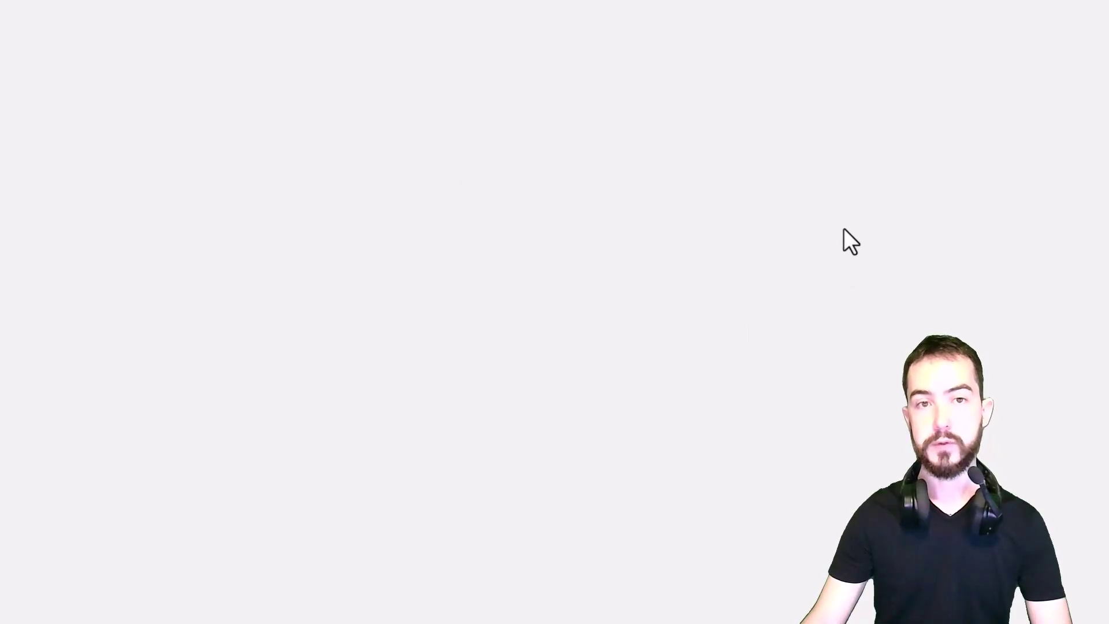
scroll(481, 154, "down", 5)
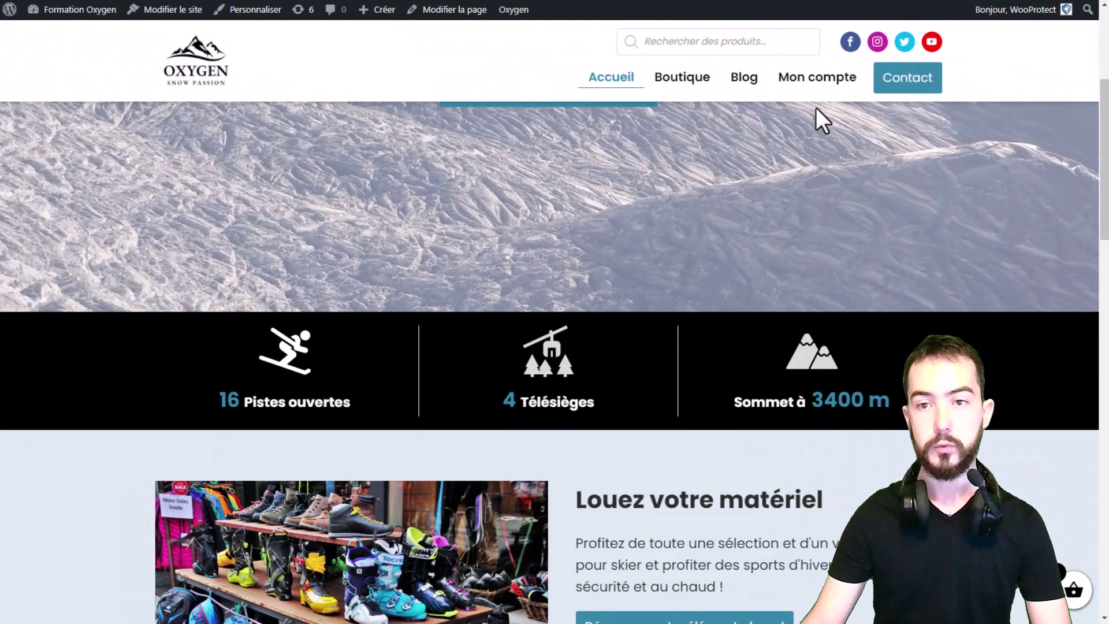
left_click(673, 83)
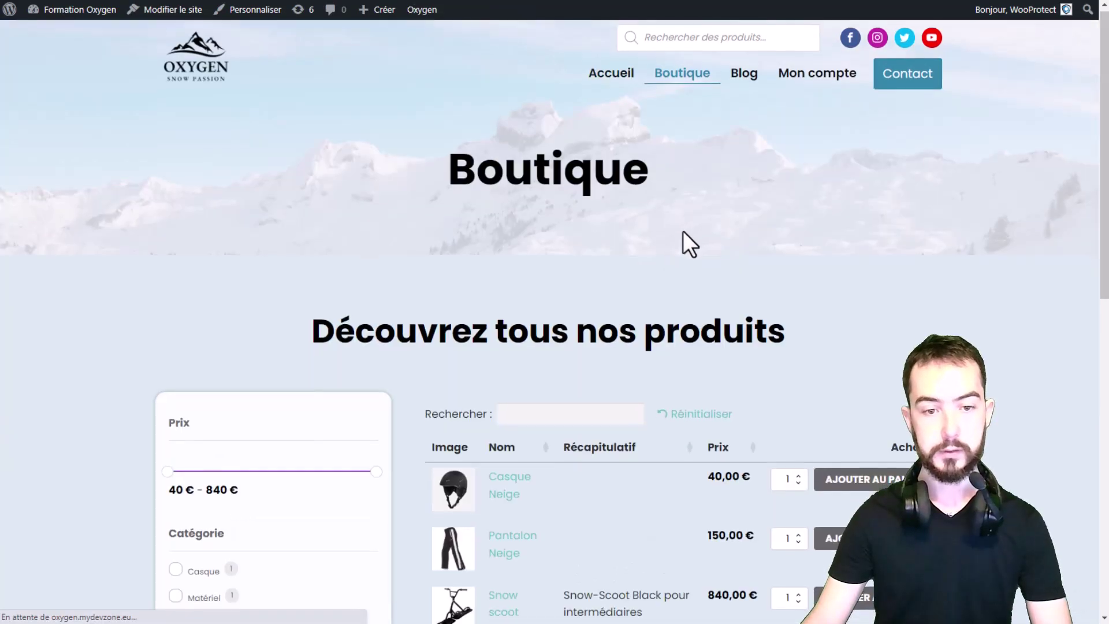
scroll(682, 230, "down", 5)
left_click(454, 341)
left_click(574, 342)
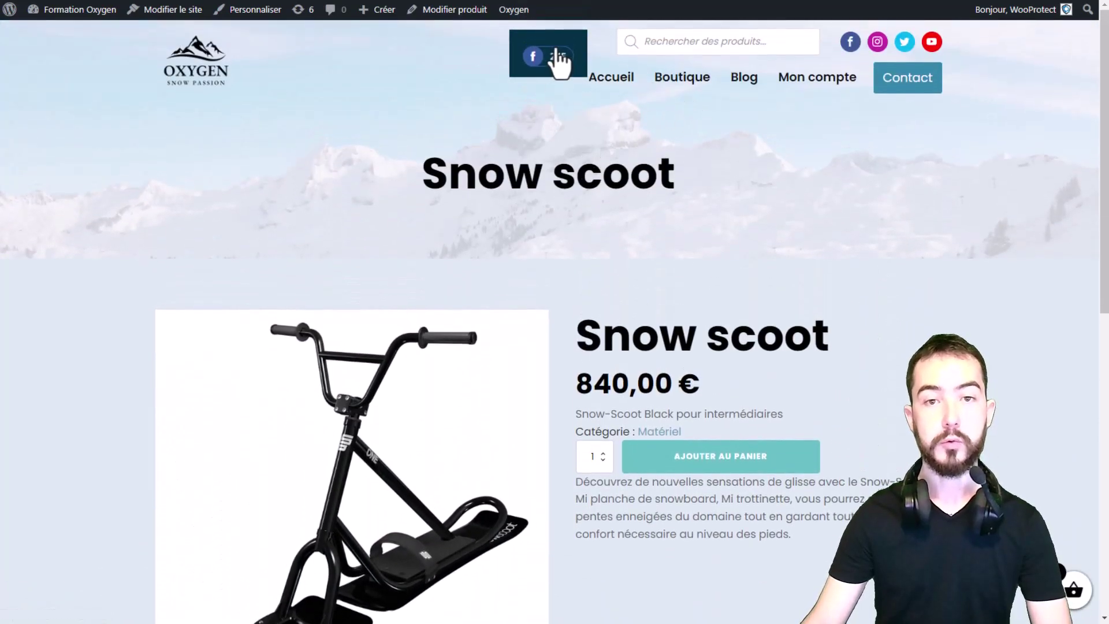
scroll(580, 62, "down", 10)
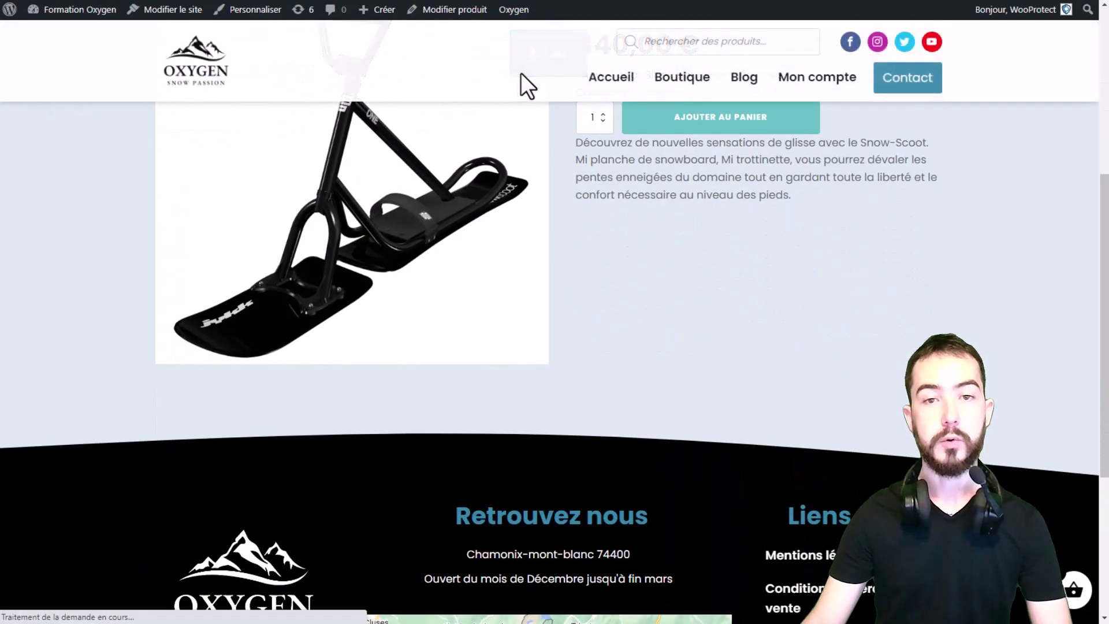
scroll(525, 86, "up", 10)
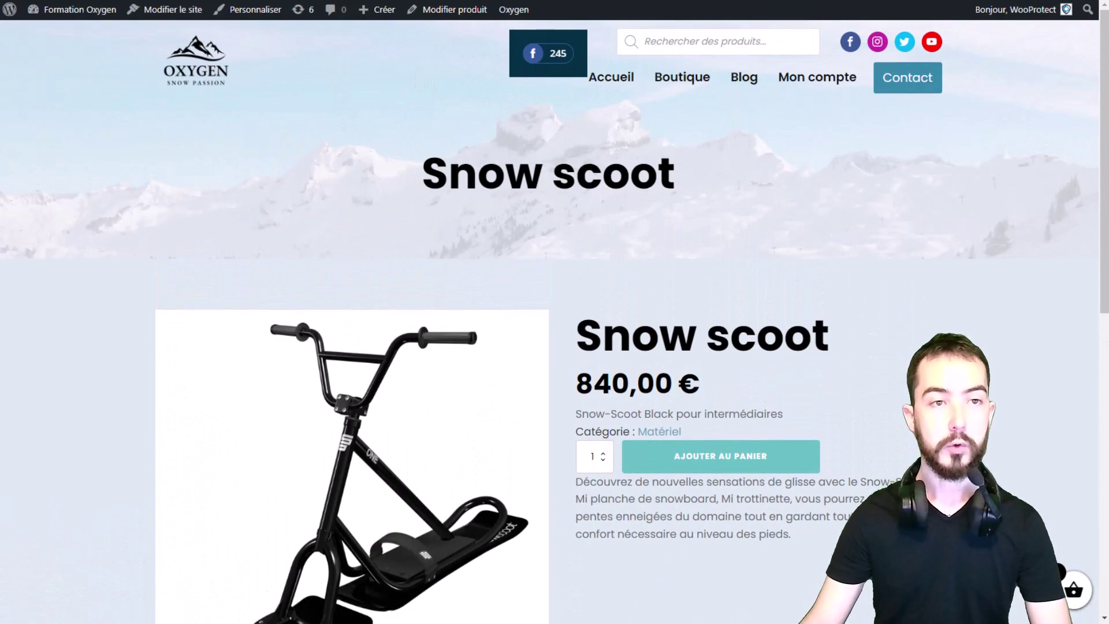
key("ctrl+w")
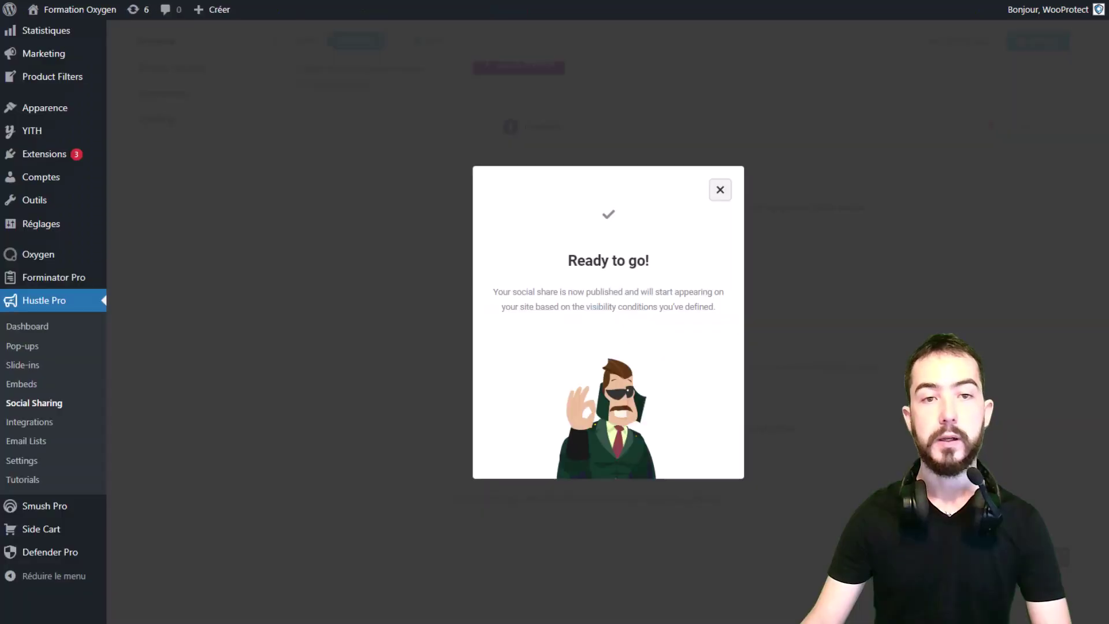
Dismiss the publication dialog, set the desktop Floating Social offset relative to Screen in the display options, and update the module
left_click(719, 191)
scroll(210, 158, "down", 2)
scroll(210, 158, "up", 1)
left_click(151, 115)
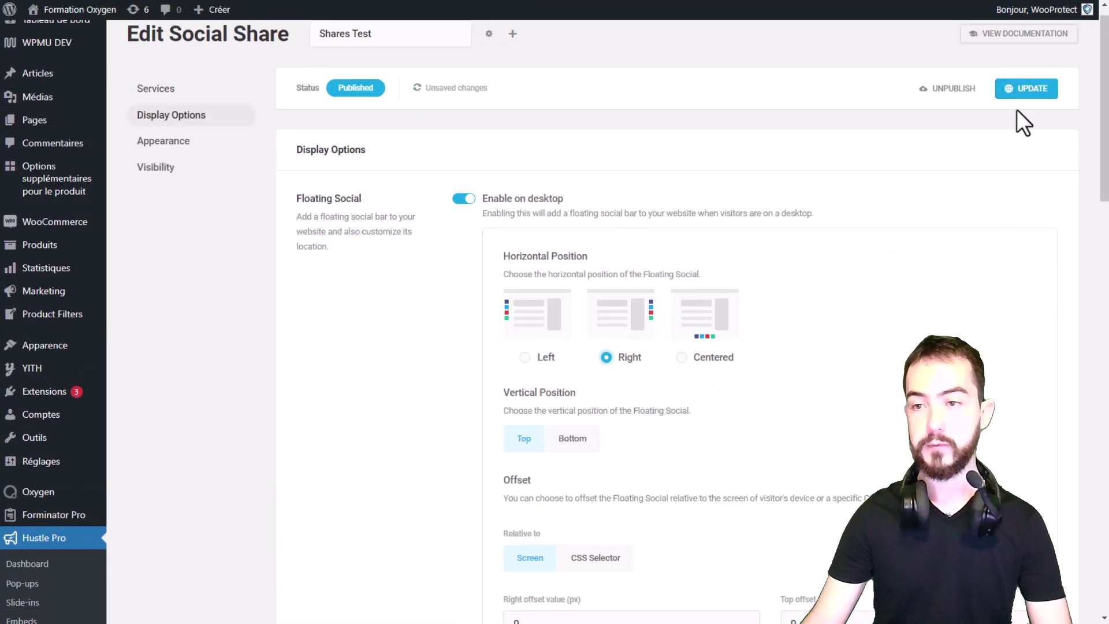
scroll(587, 361, "down", 5)
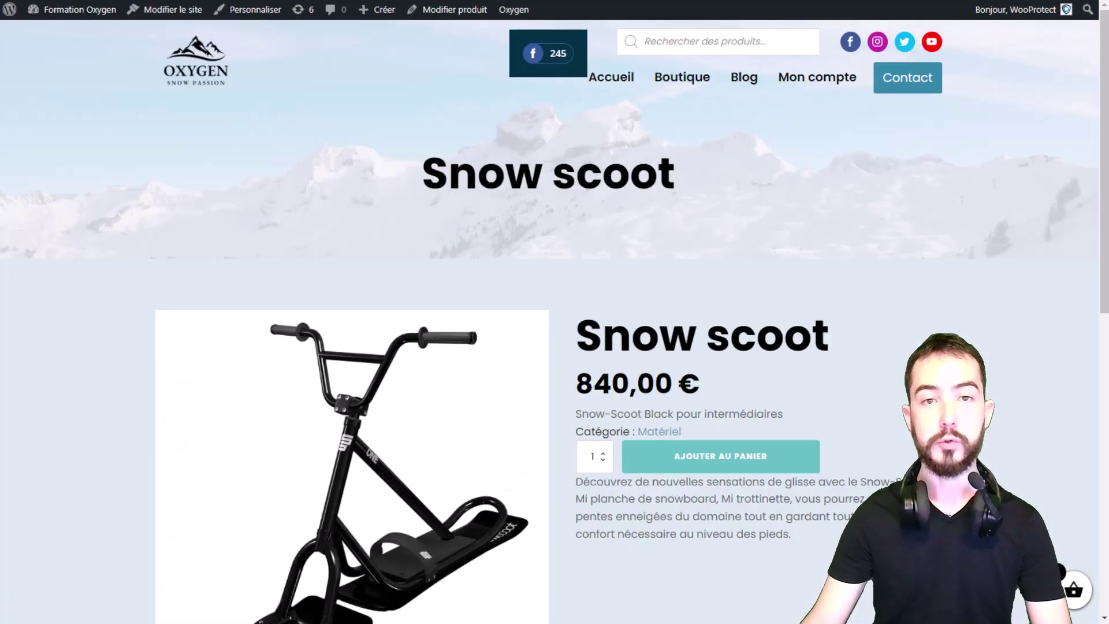
Reload the Snow scoot page to check the floating share bar's placement, and check the Boutique page for the bar
right_click(86, 165)
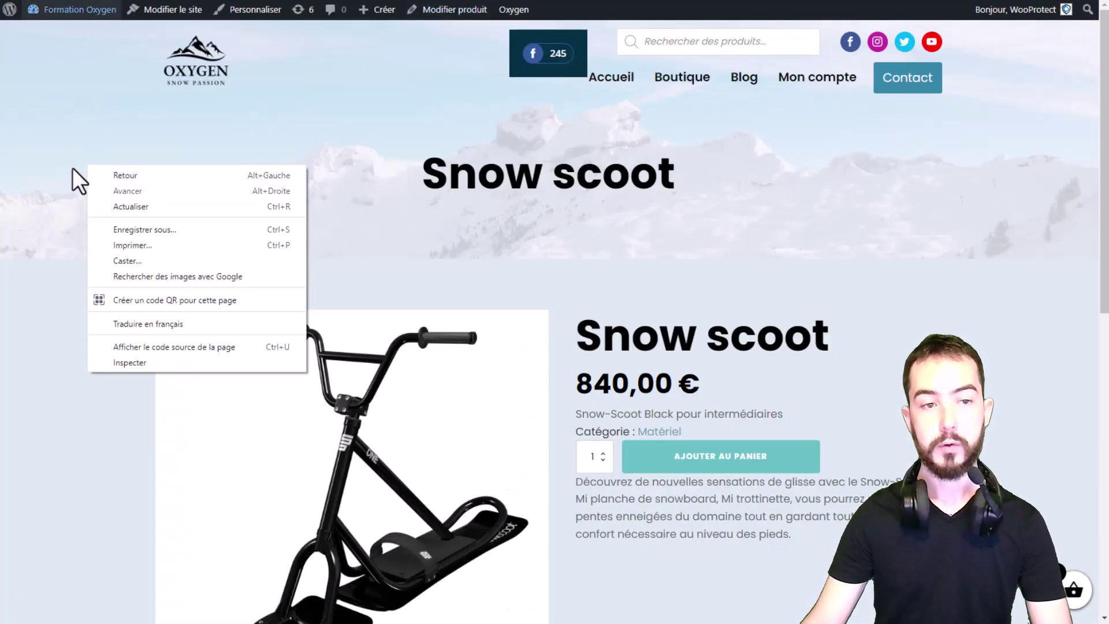
left_click(106, 204)
scroll(1032, 95, "down", 5)
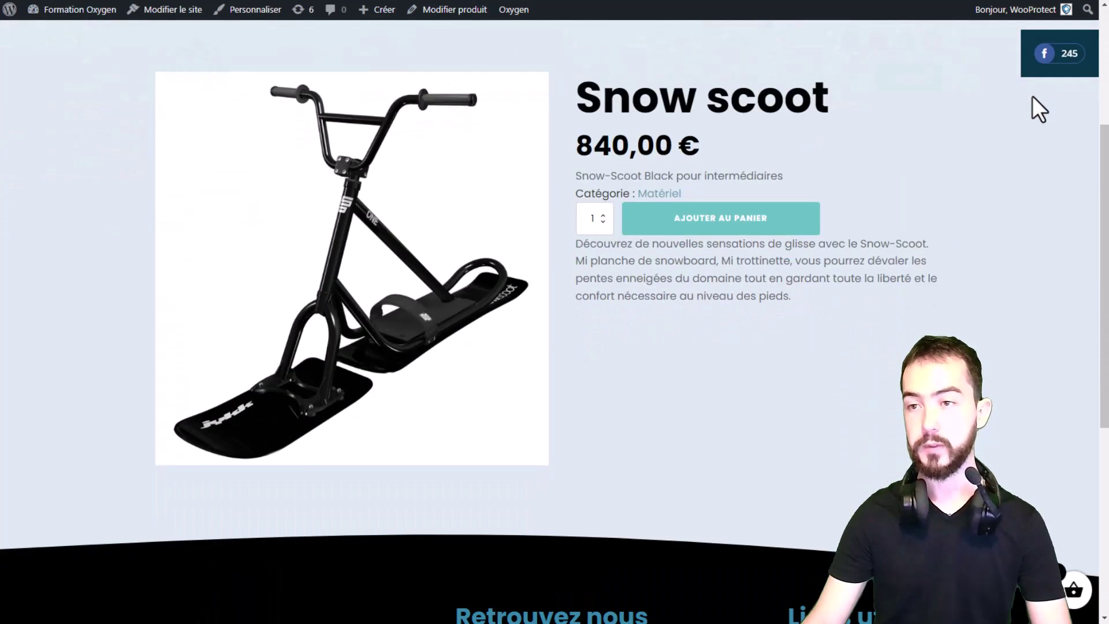
scroll(990, 161, "down", 5)
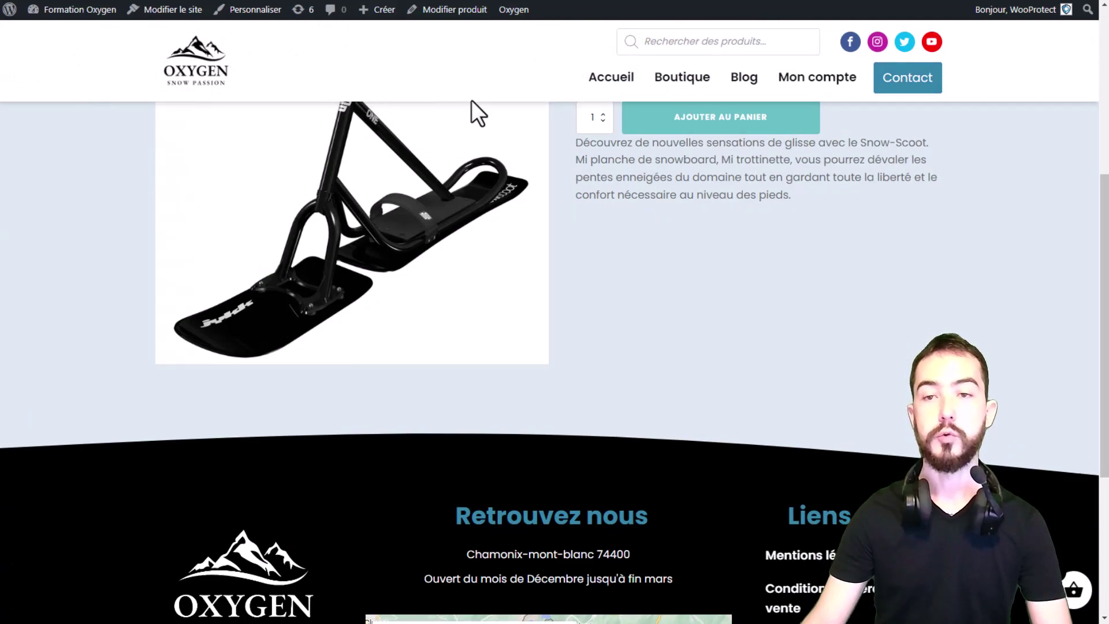
scroll(439, 107, "up", 6)
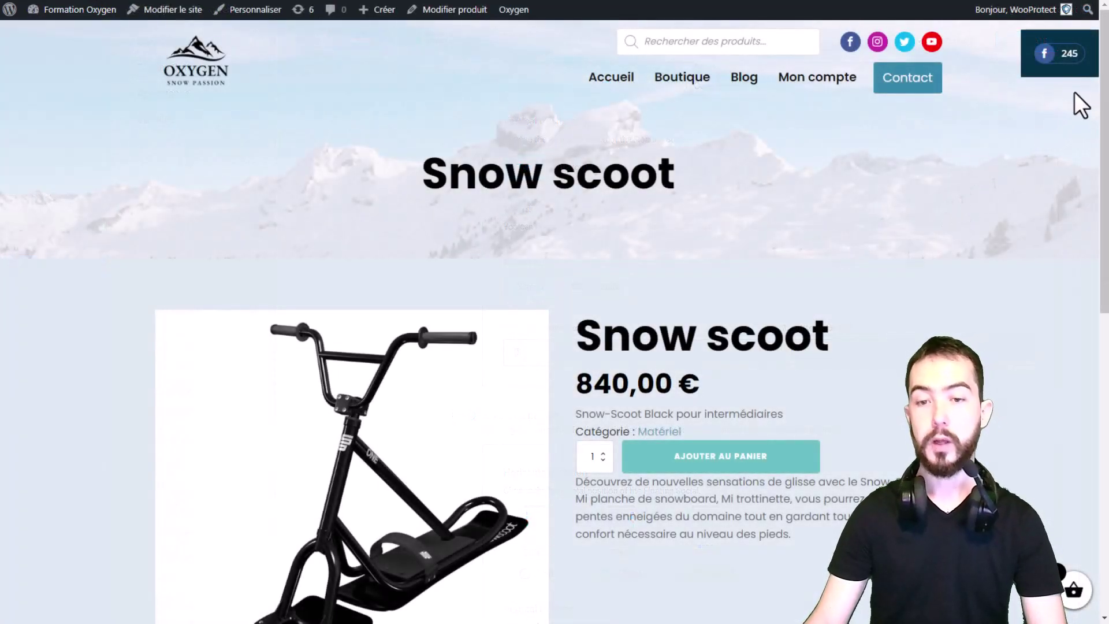
left_click(670, 81)
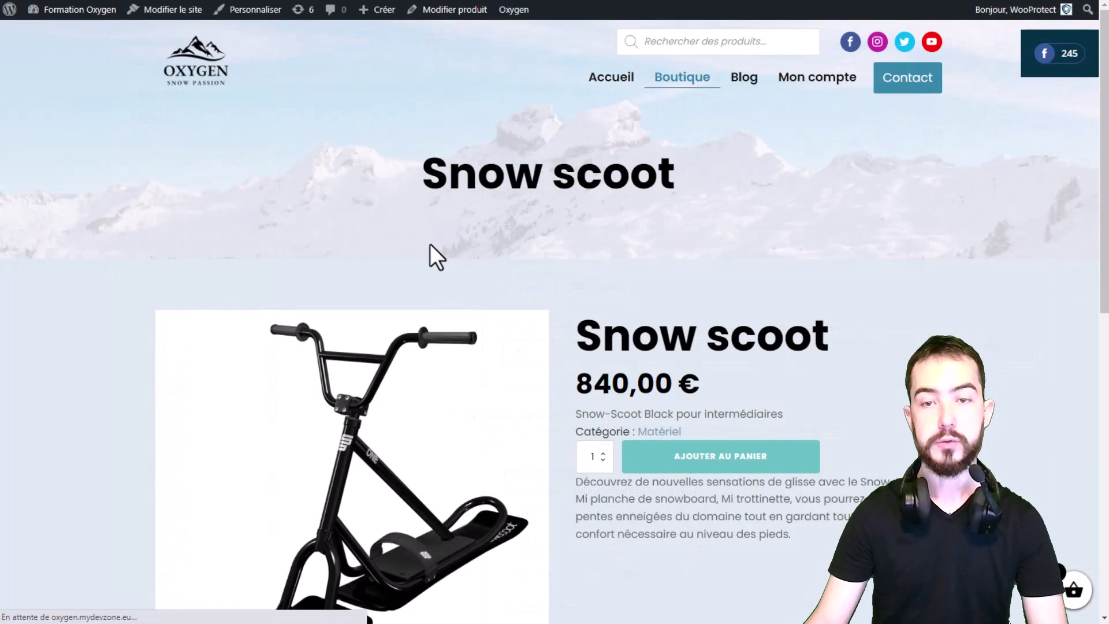
scroll(462, 260, "down", 6)
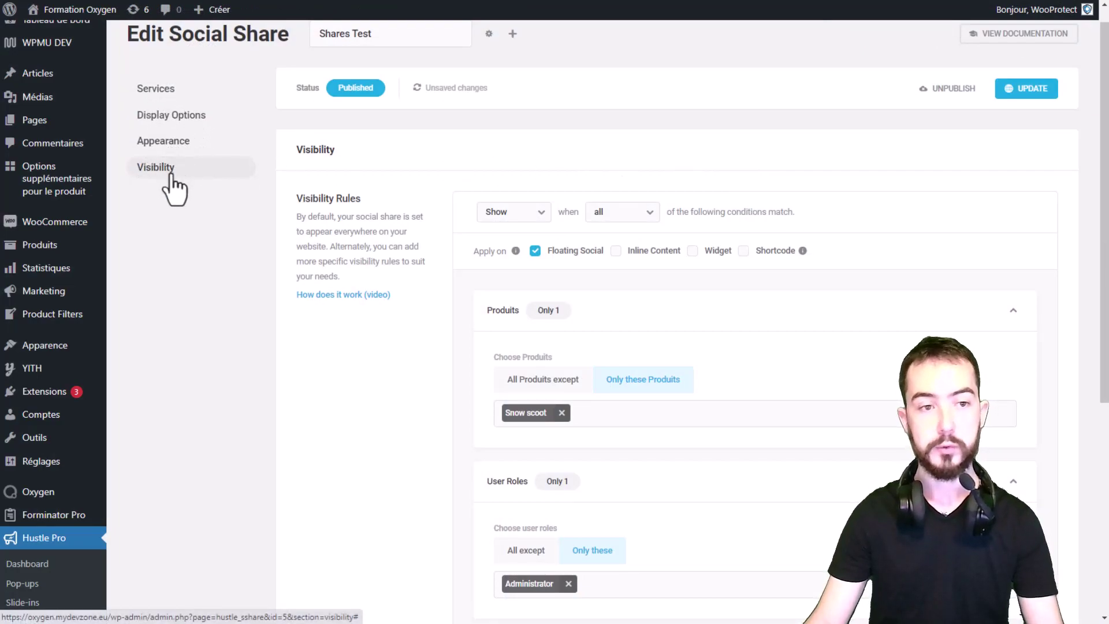
Review the module's Produits and User Roles visibility conditions and update the published module
scroll(614, 184, "down", 5)
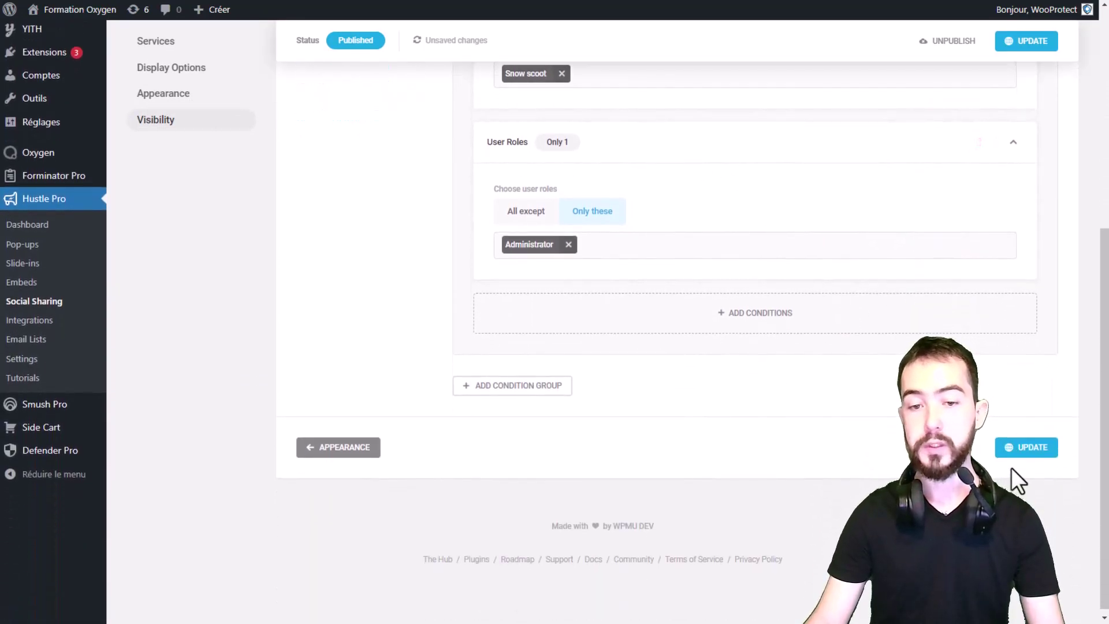
left_click(1024, 449)
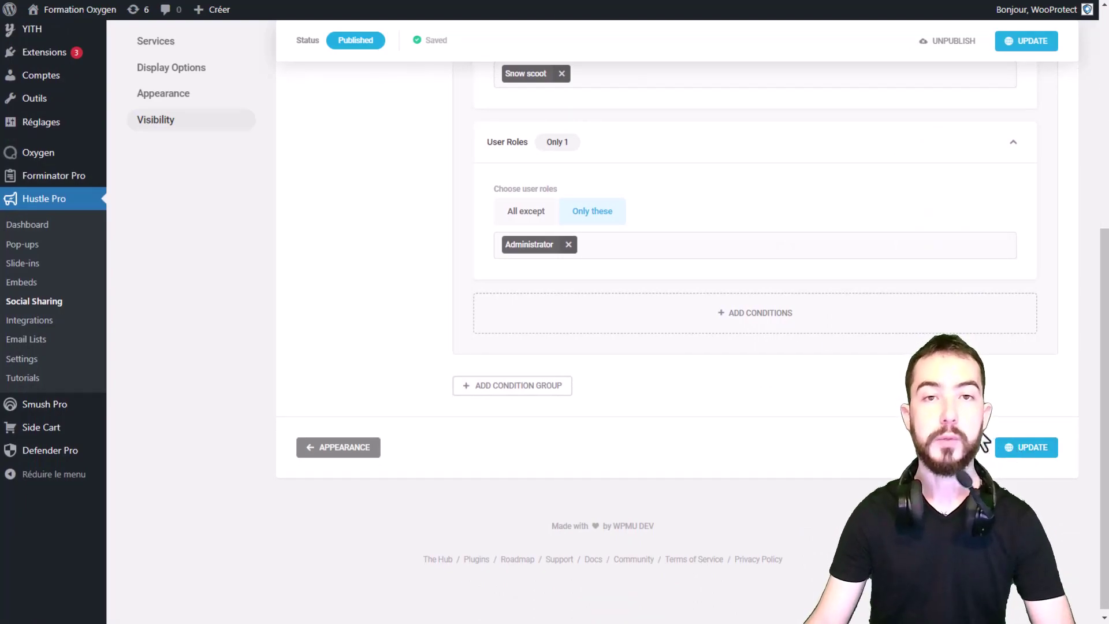
scroll(532, 322, "up", 3)
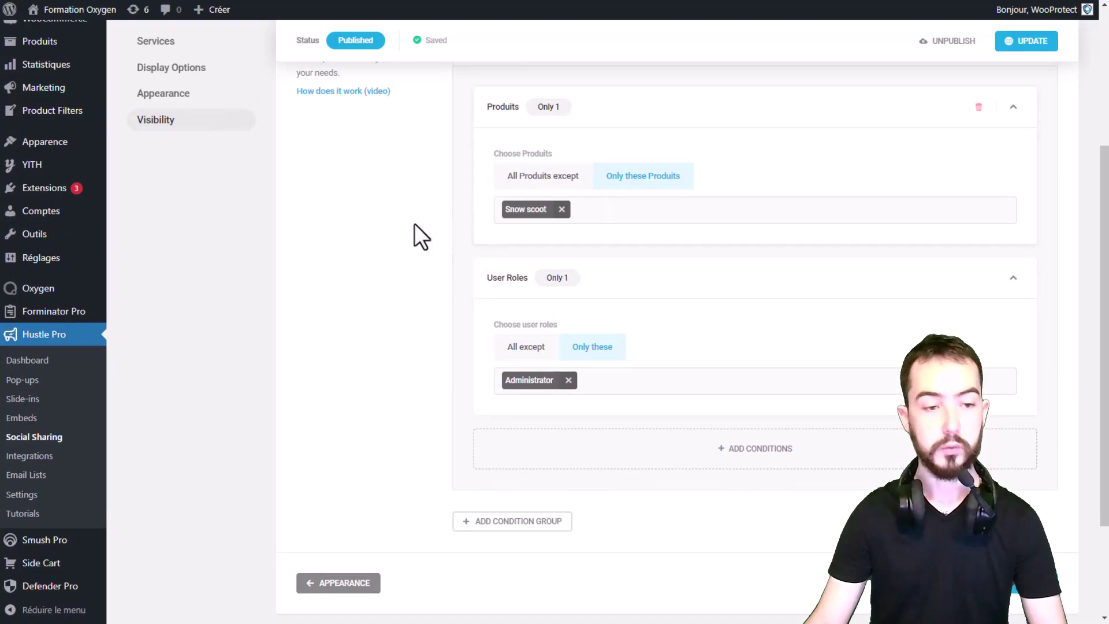
Open the Shares Test statistics from the Hustle dashboard and examine its views, shares and share rate
left_click(45, 358)
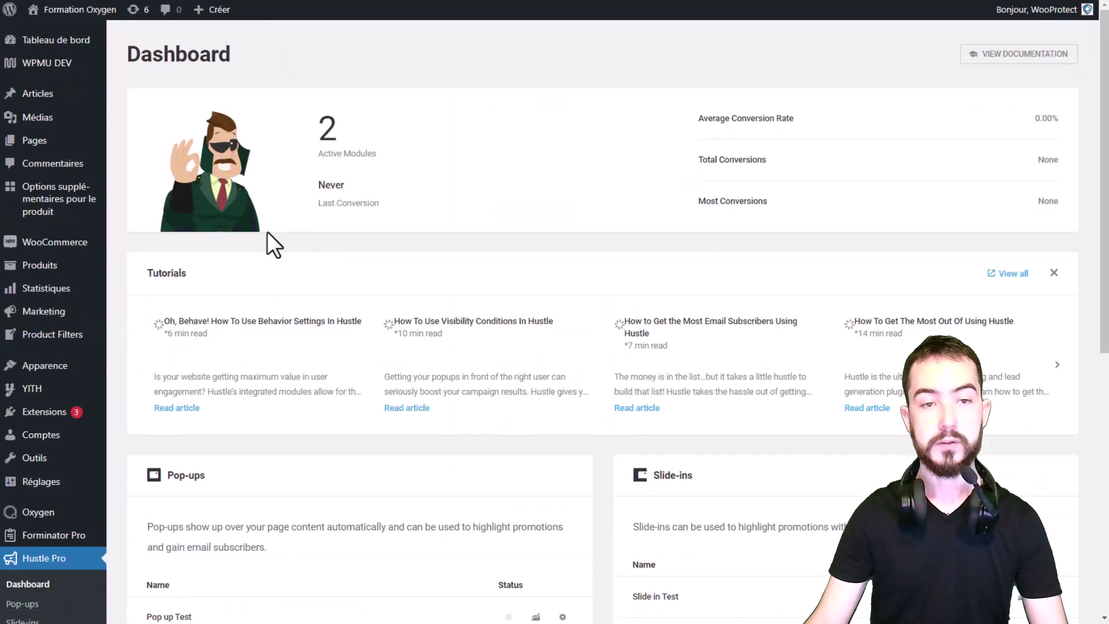
scroll(513, 250, "down", 8)
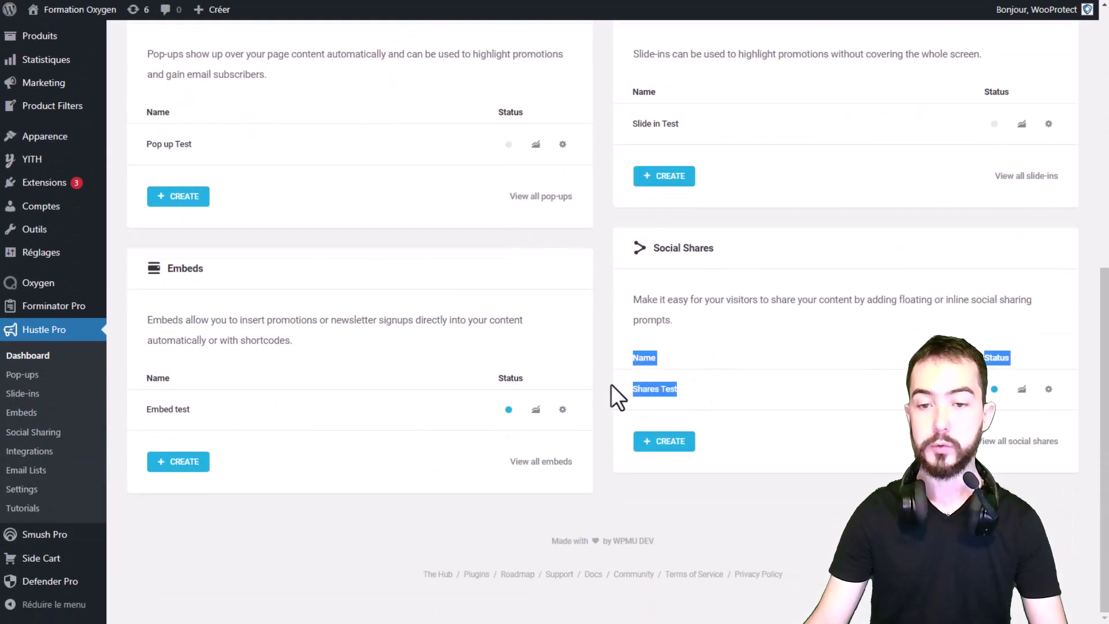
left_click(670, 217)
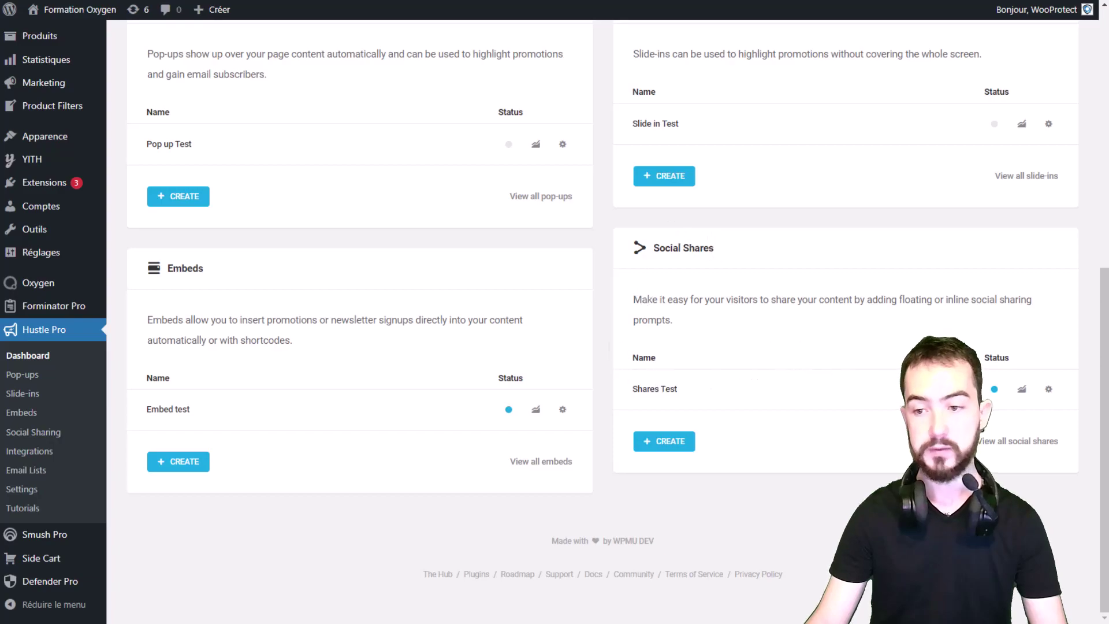
left_click(1022, 389)
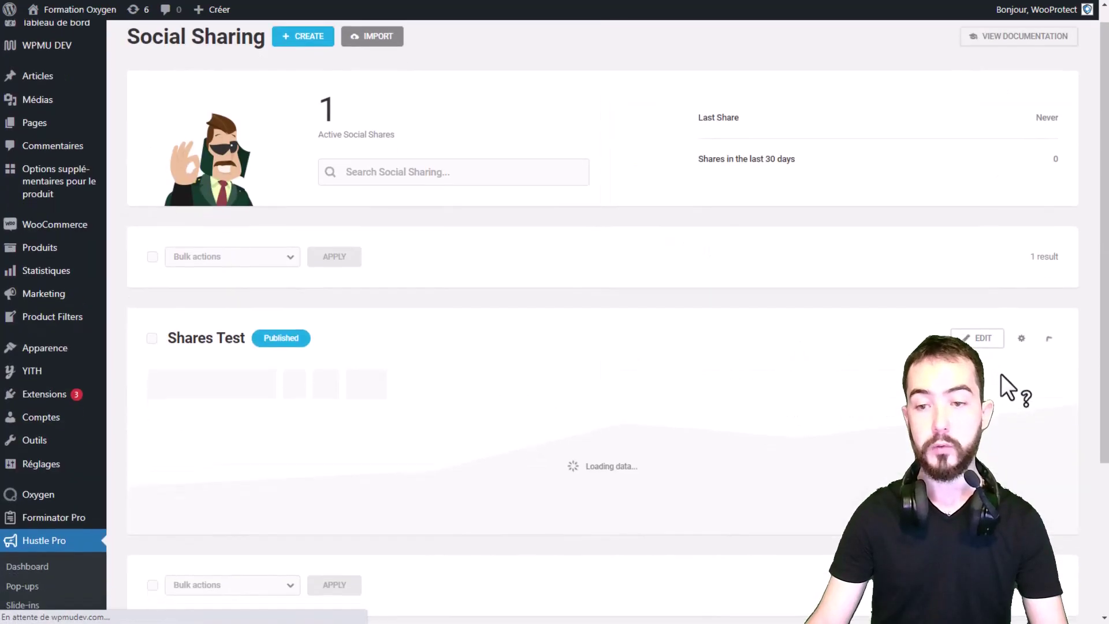
scroll(700, 268, "down", 4)
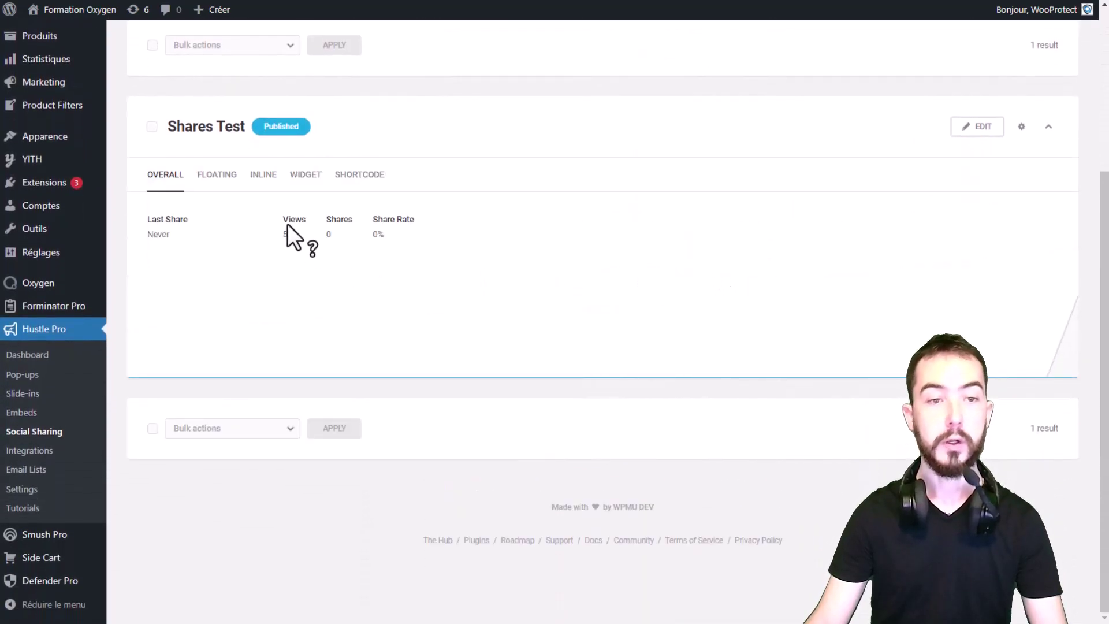
left_click_drag(280, 225, 341, 234)
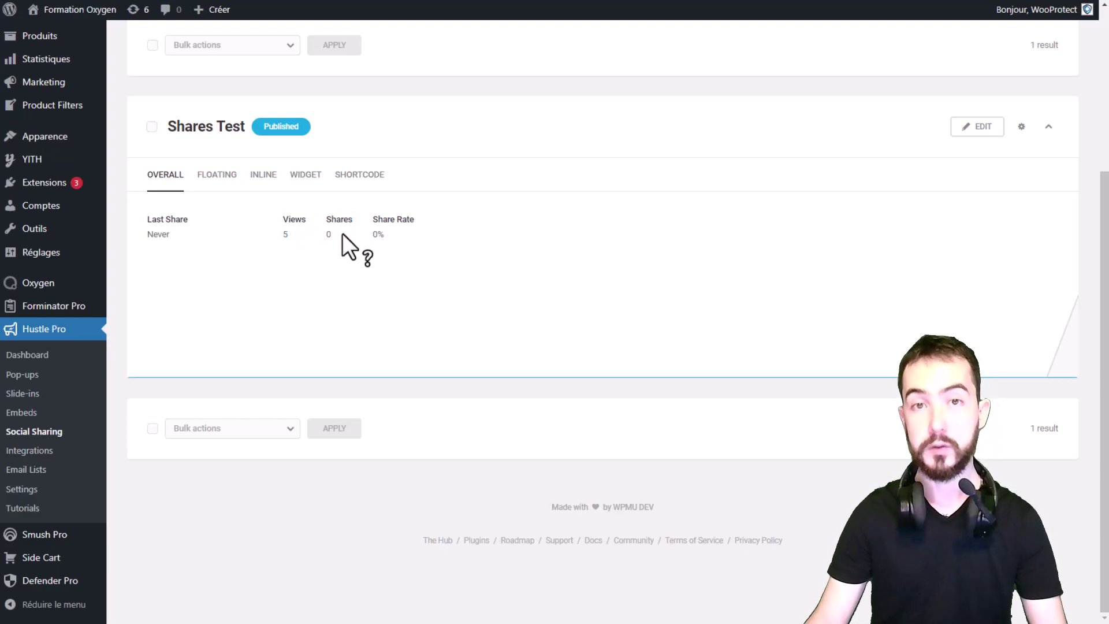
left_click_drag(416, 221, 372, 223)
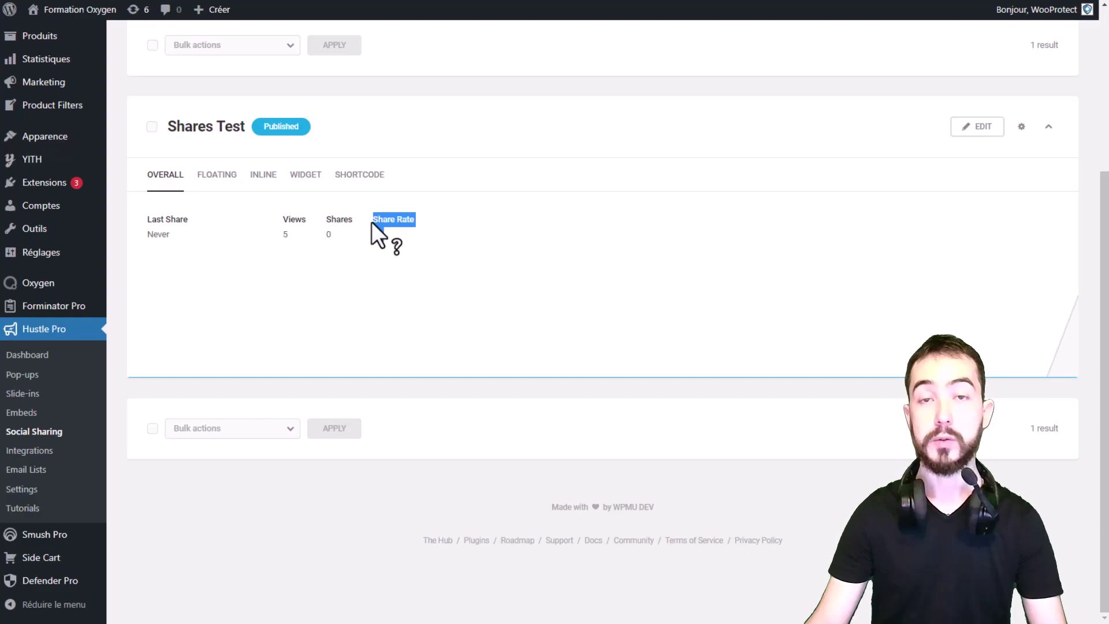
left_click(389, 231)
left_click_drag(295, 228, 282, 221)
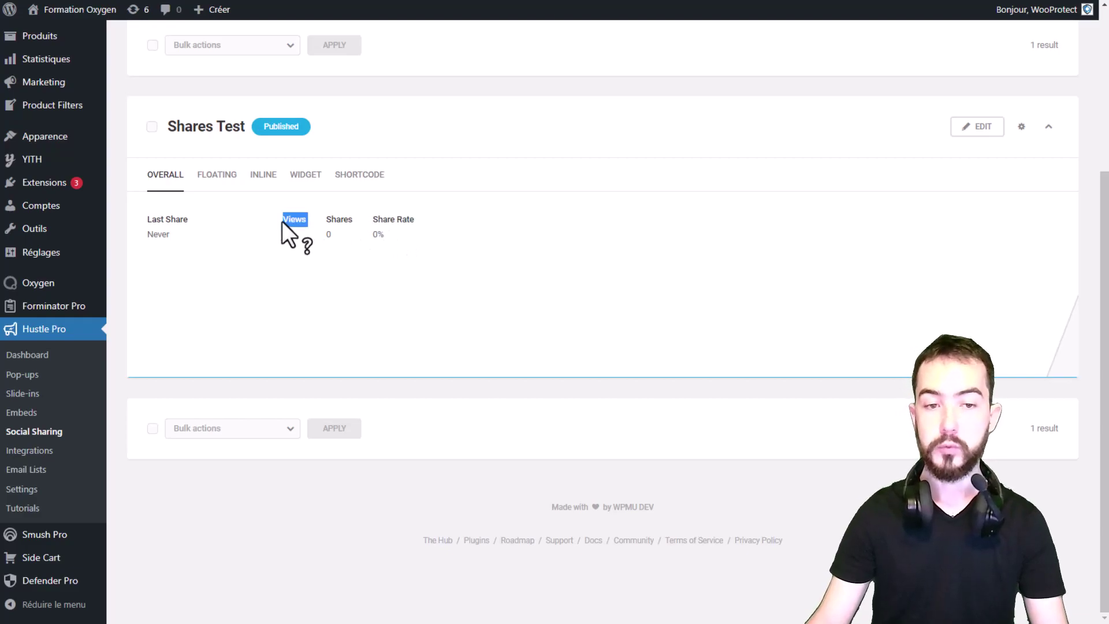
Compare the Shares Test statistics for the Floating, Inline and Widget displays, examining the floating views and shares
left_click_drag(342, 244, 329, 221)
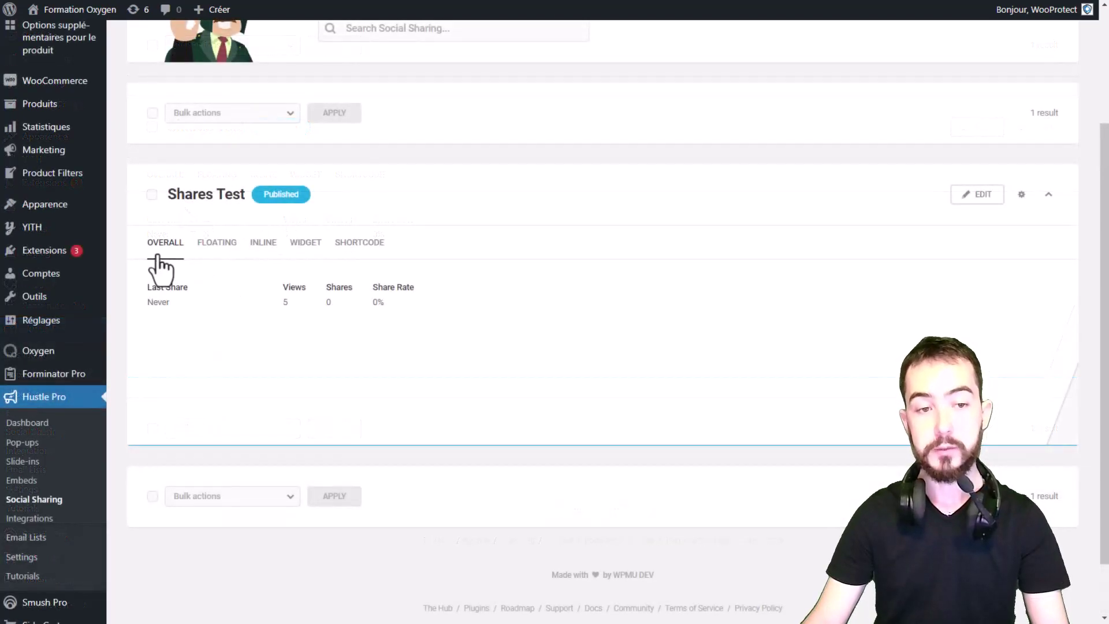
left_click(206, 252)
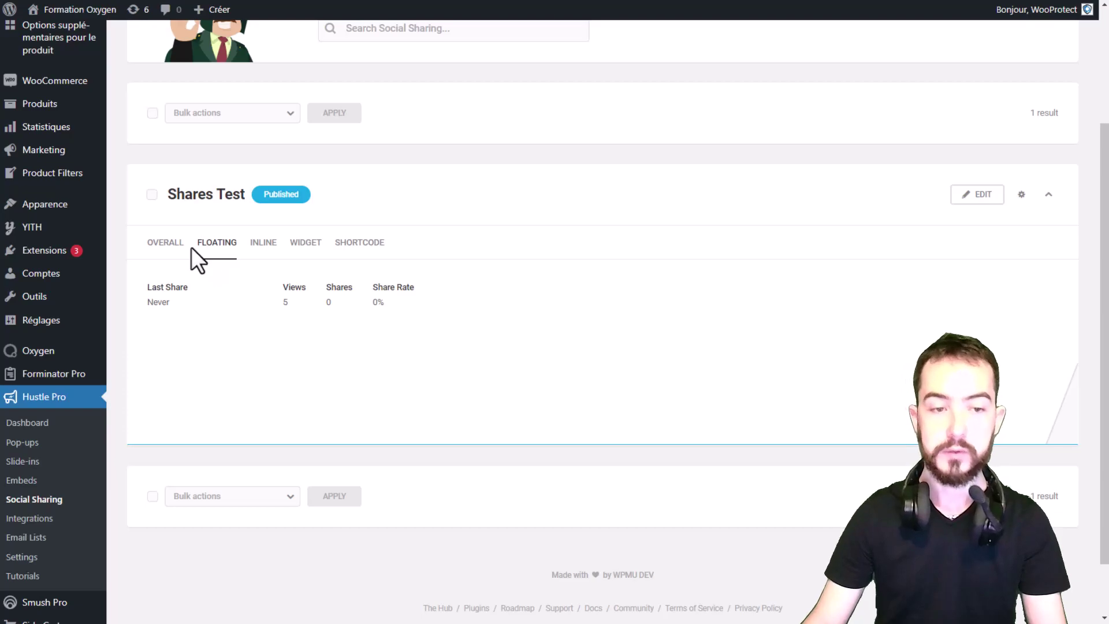
left_click(257, 248)
left_click(299, 250)
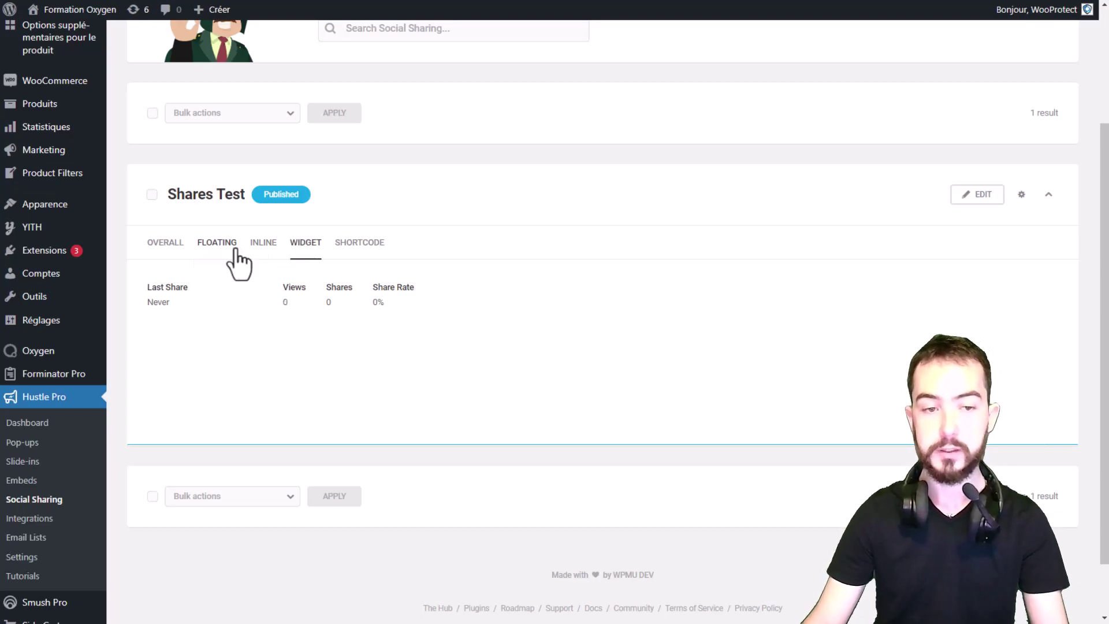
left_click(221, 245)
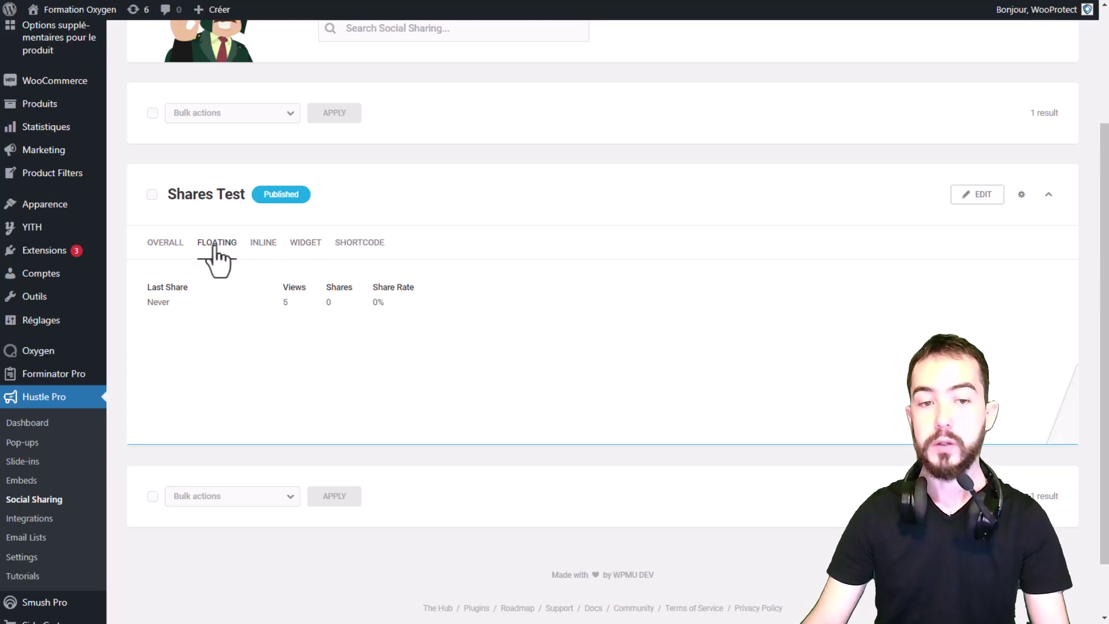
left_click_drag(275, 282, 371, 314)
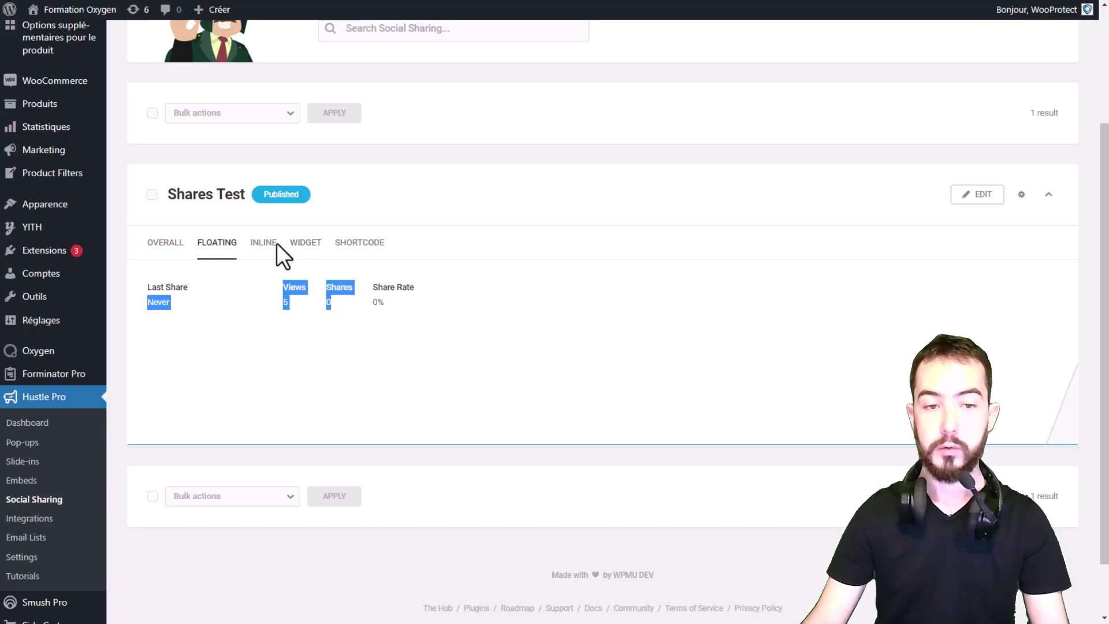
left_click(636, 303)
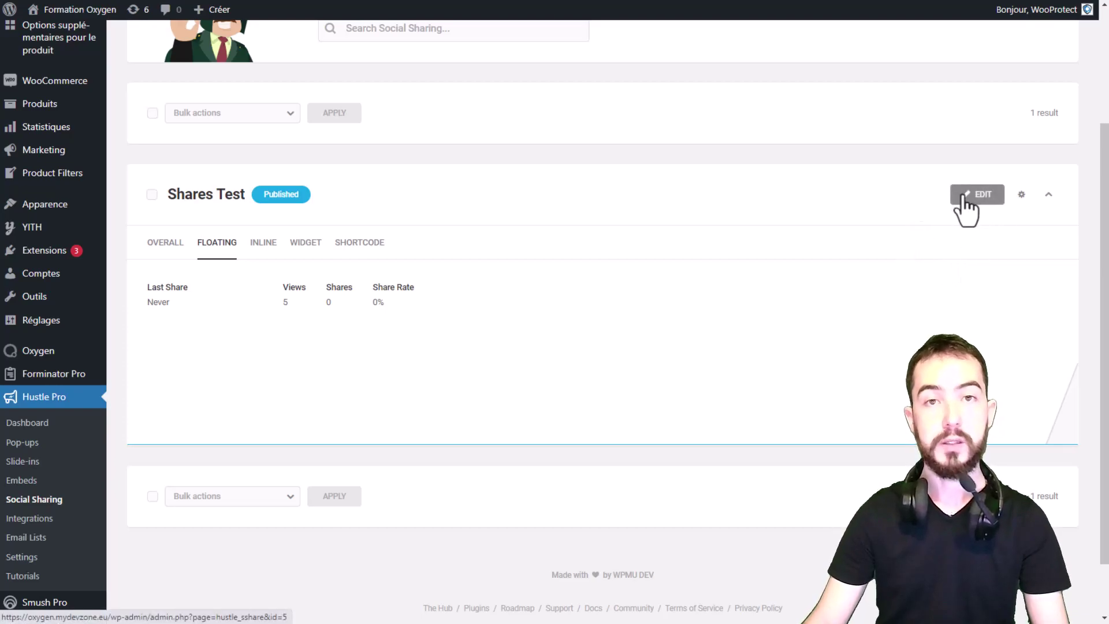
Reset the tracking data of the Shares Test module and check its overall statistics
left_click(1021, 195)
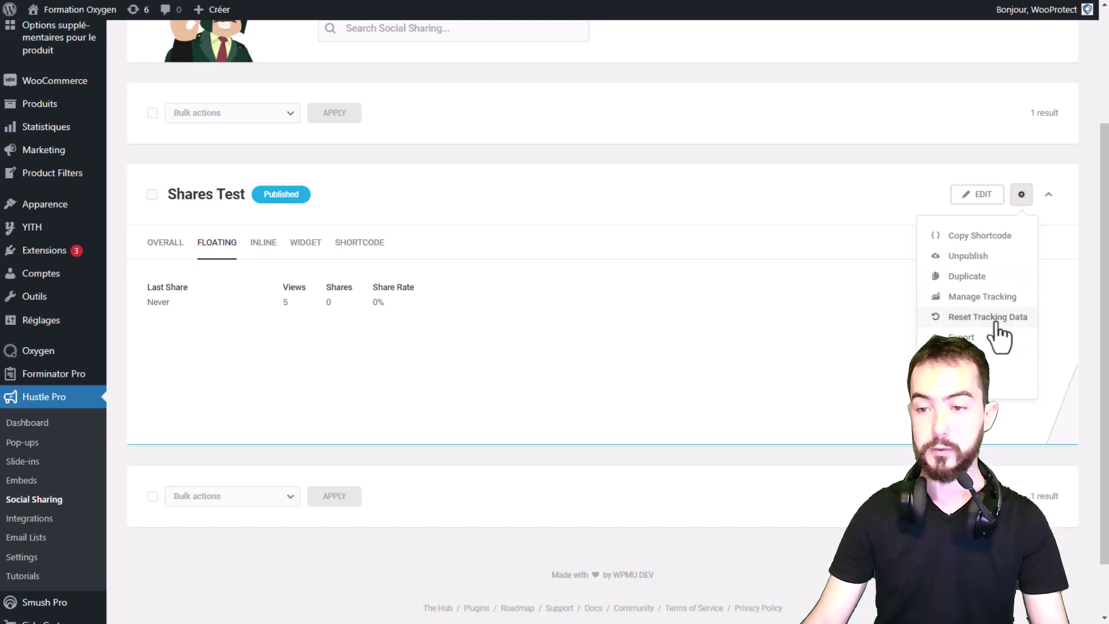
left_click(972, 323)
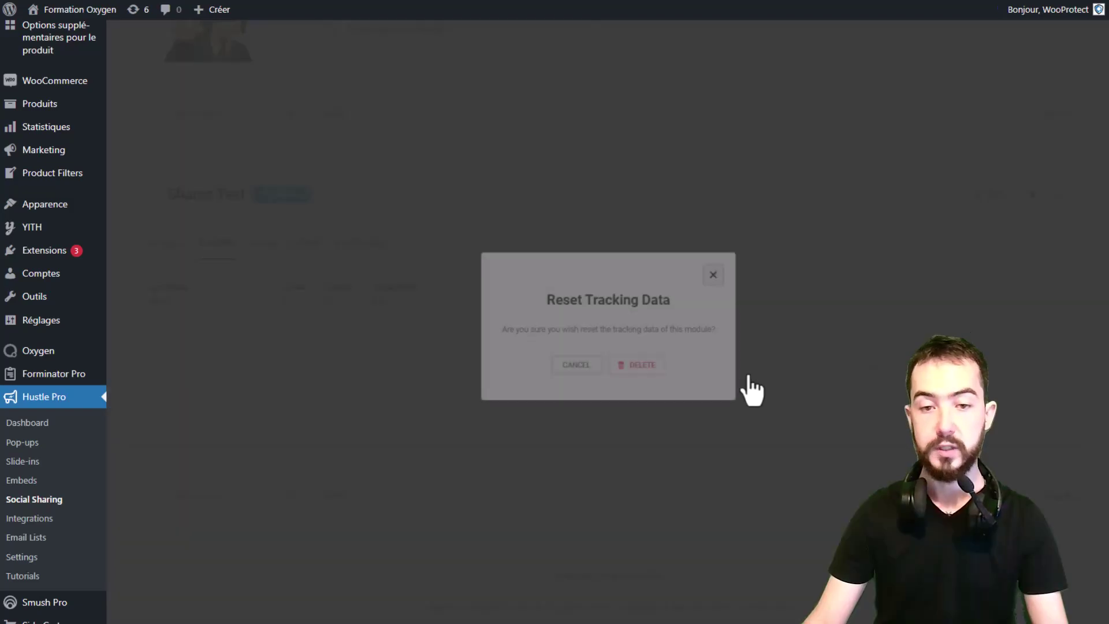
left_click(637, 364)
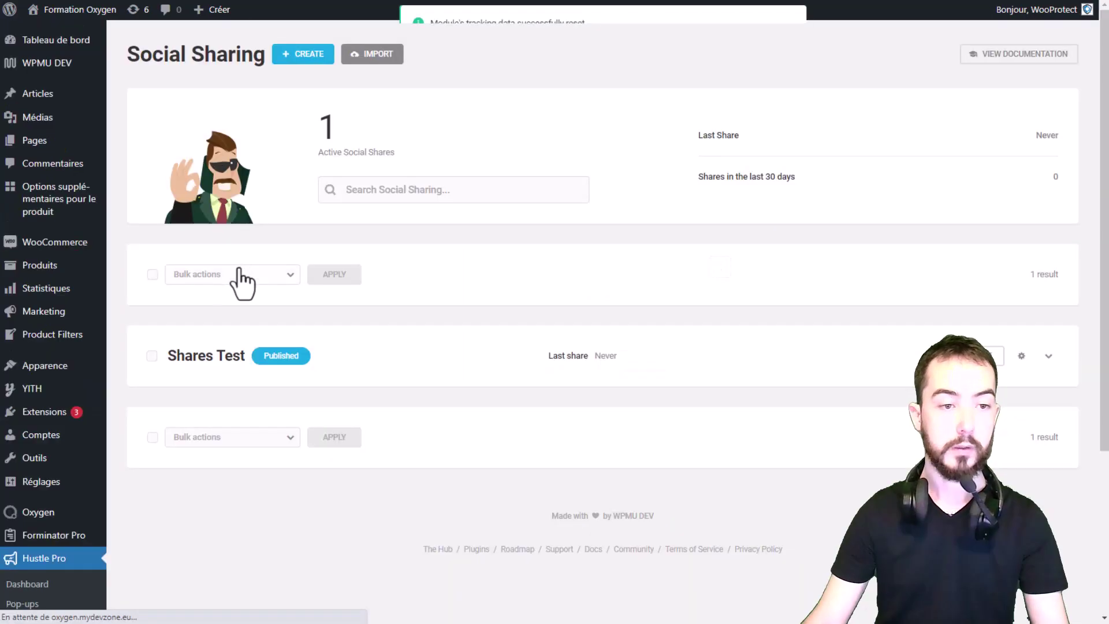
left_click(218, 355)
scroll(466, 358, "down", 2)
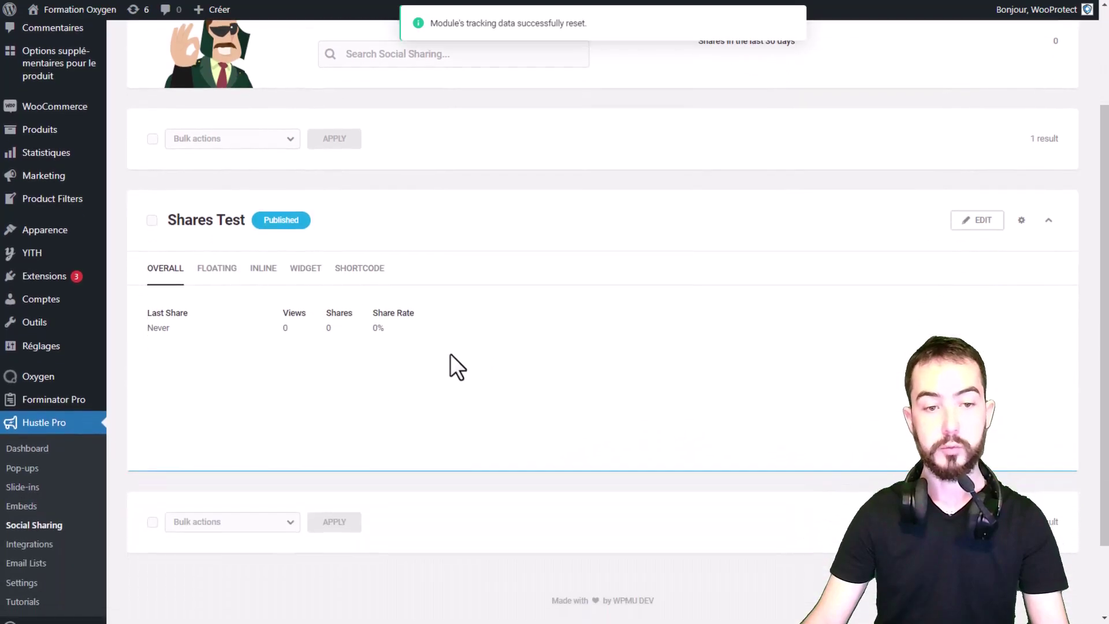